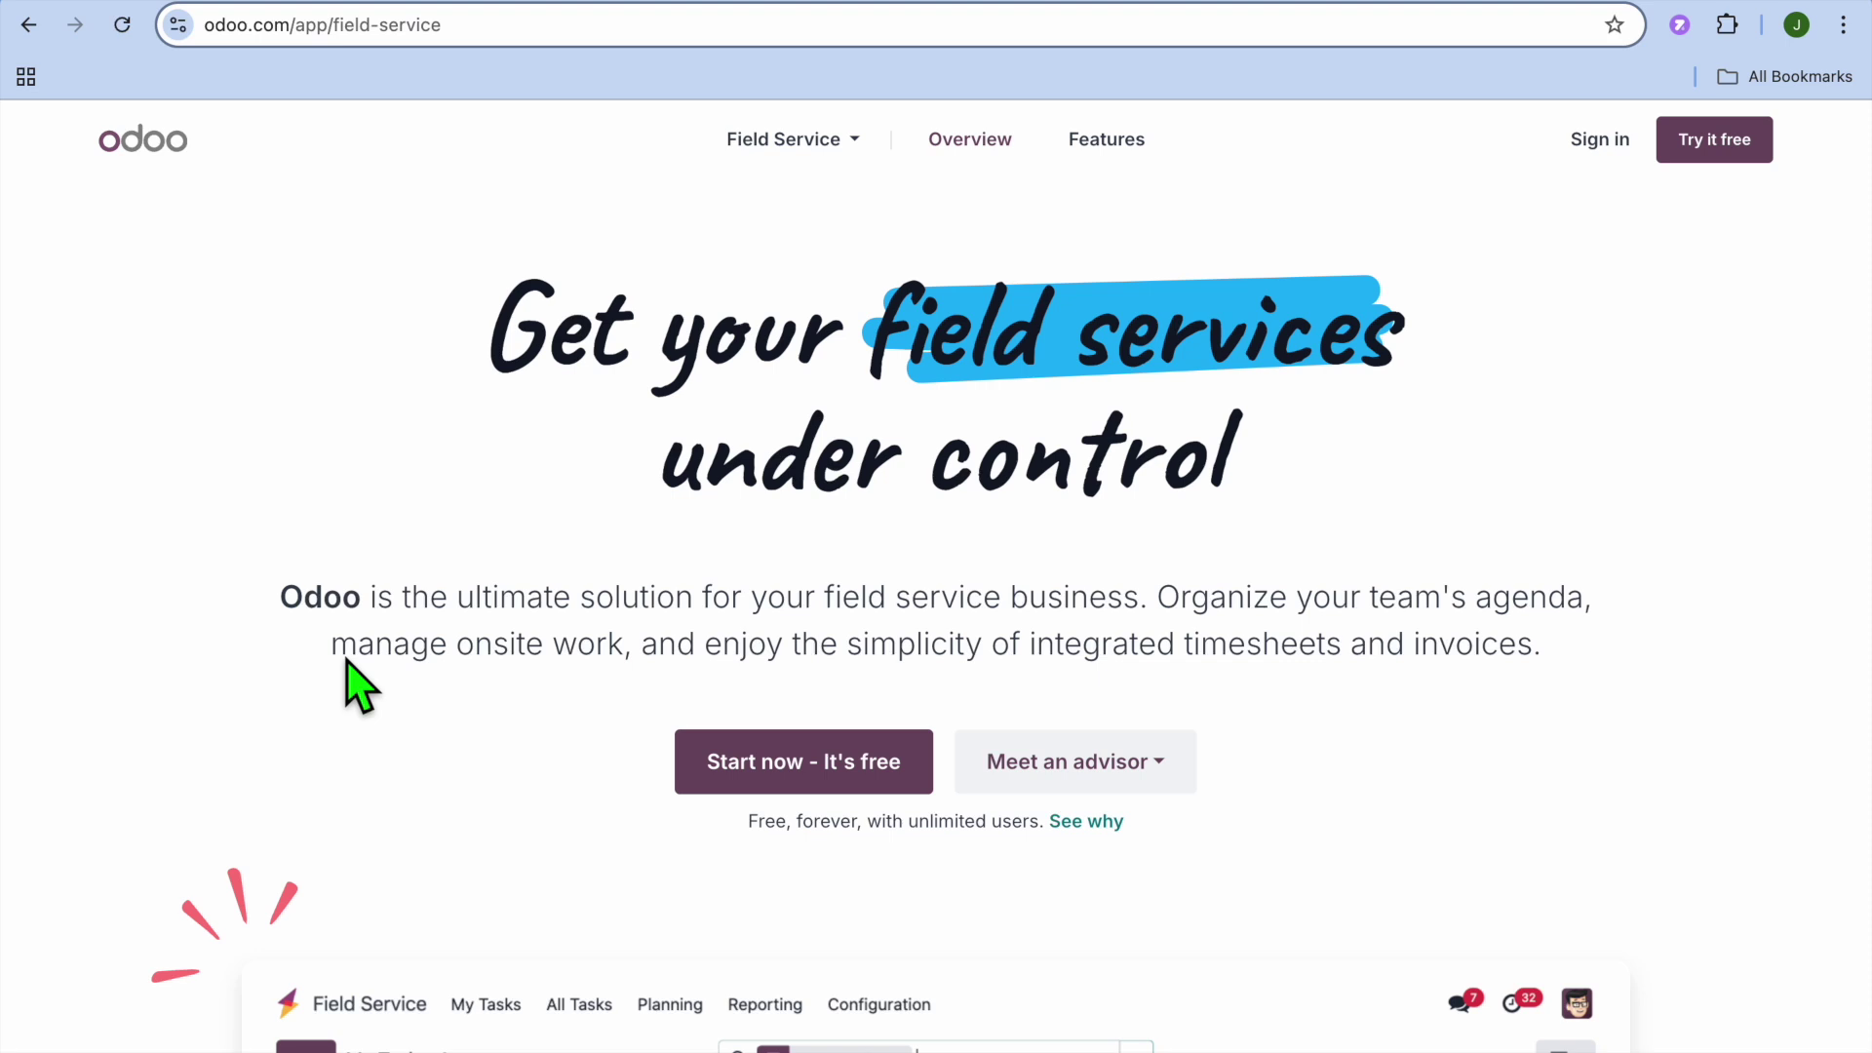
- Scroll down through the Odoo Field Service product page
scroll(356, 683, "down", 2)
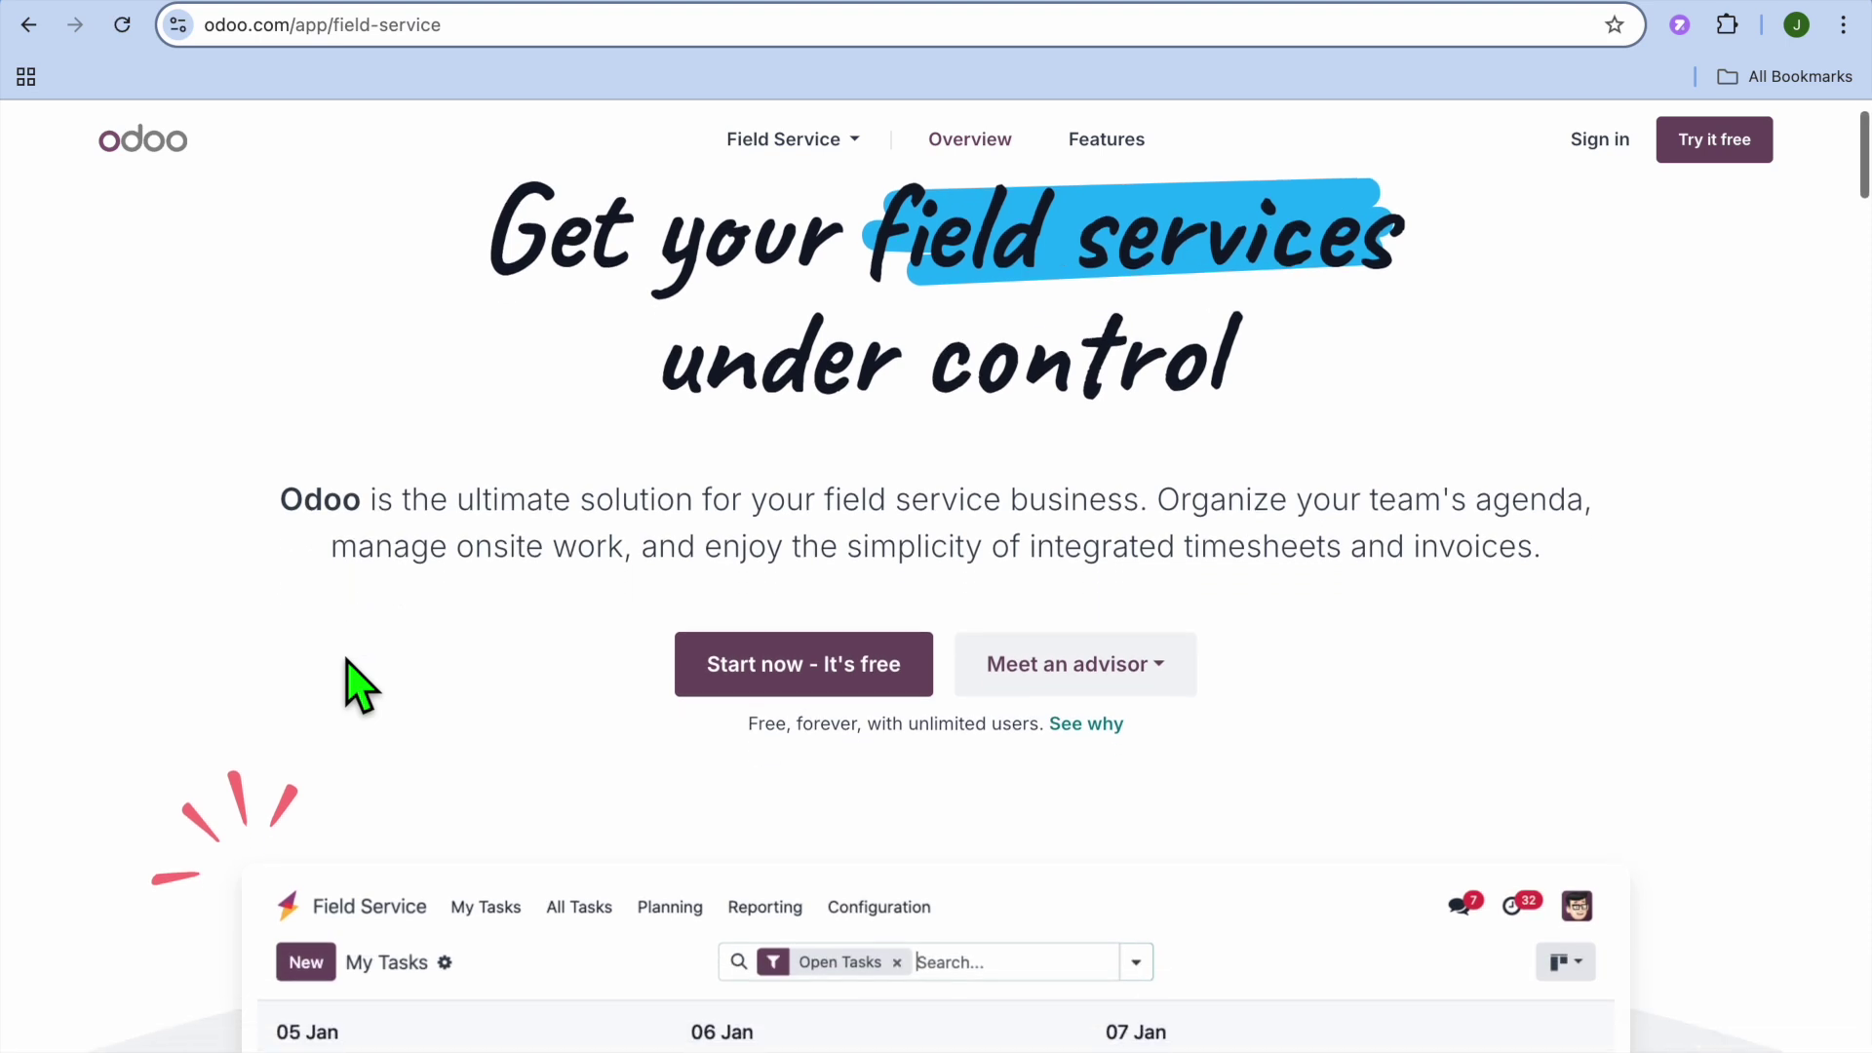
scroll(355, 682, "down", 2)
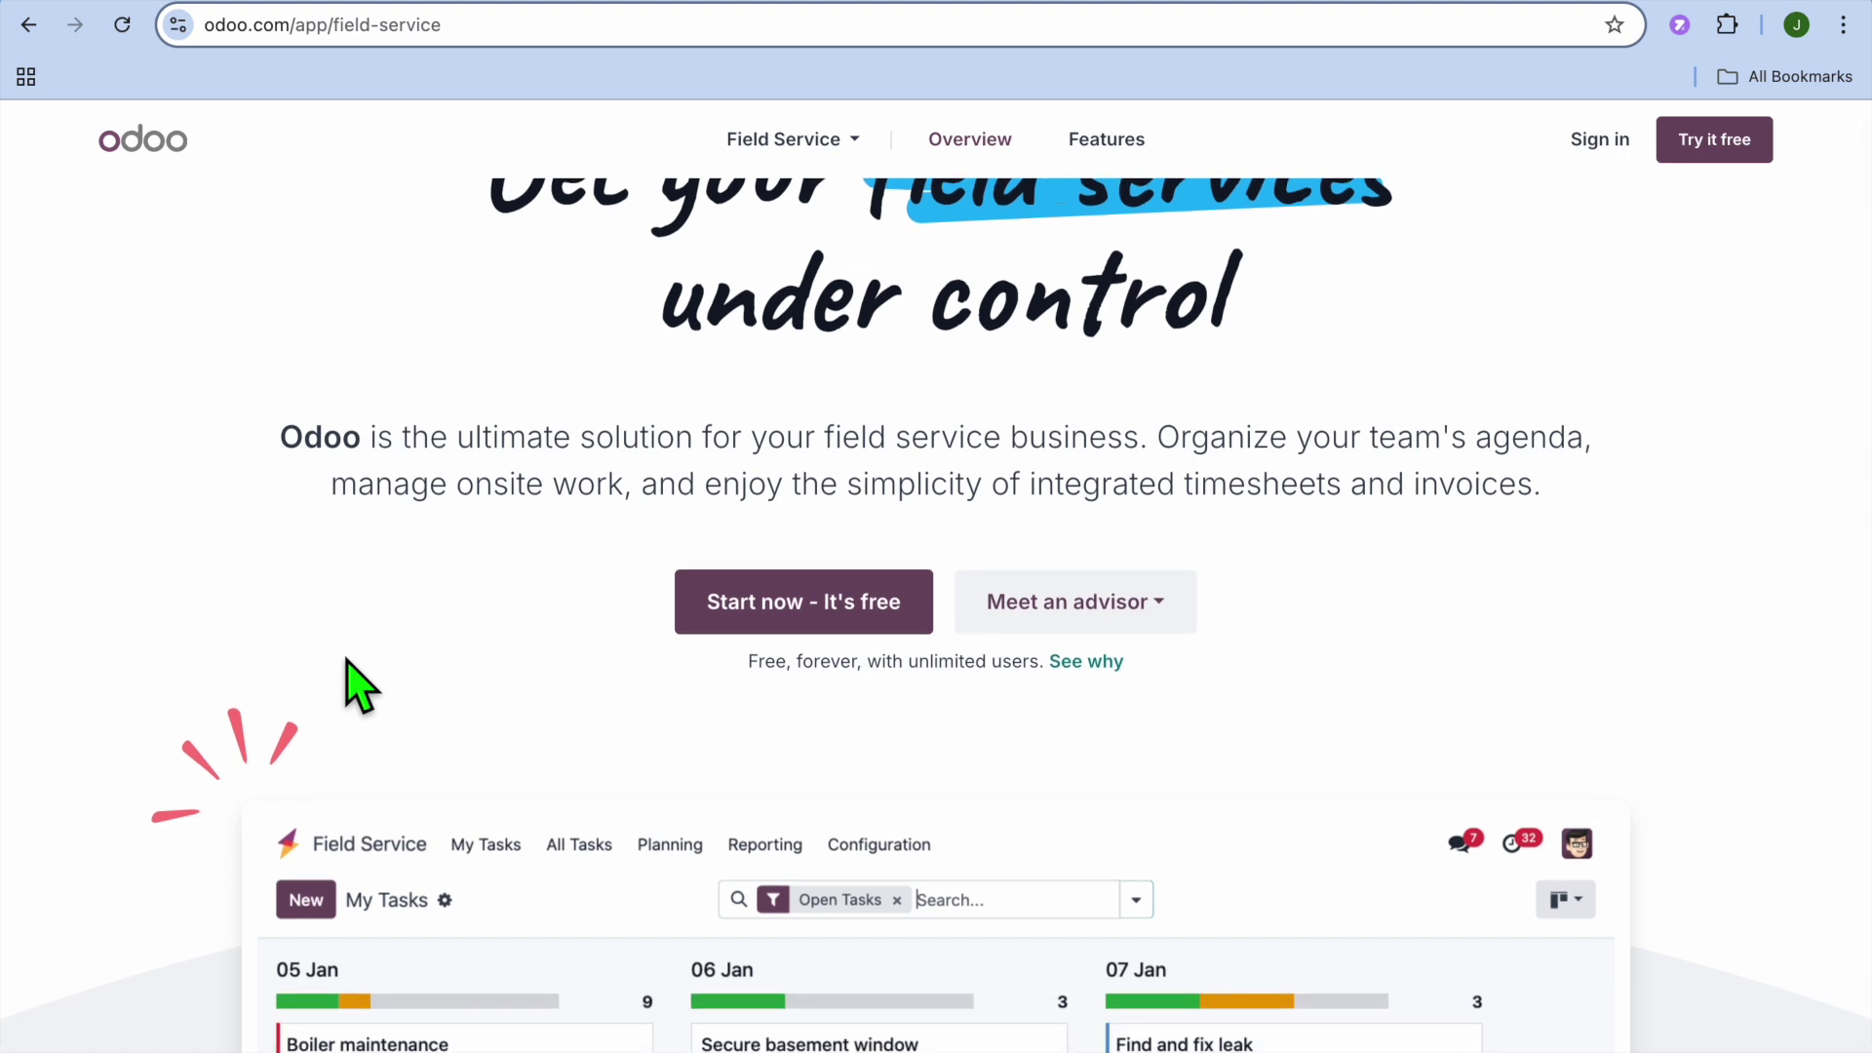
scroll(349, 661, "down", 3)
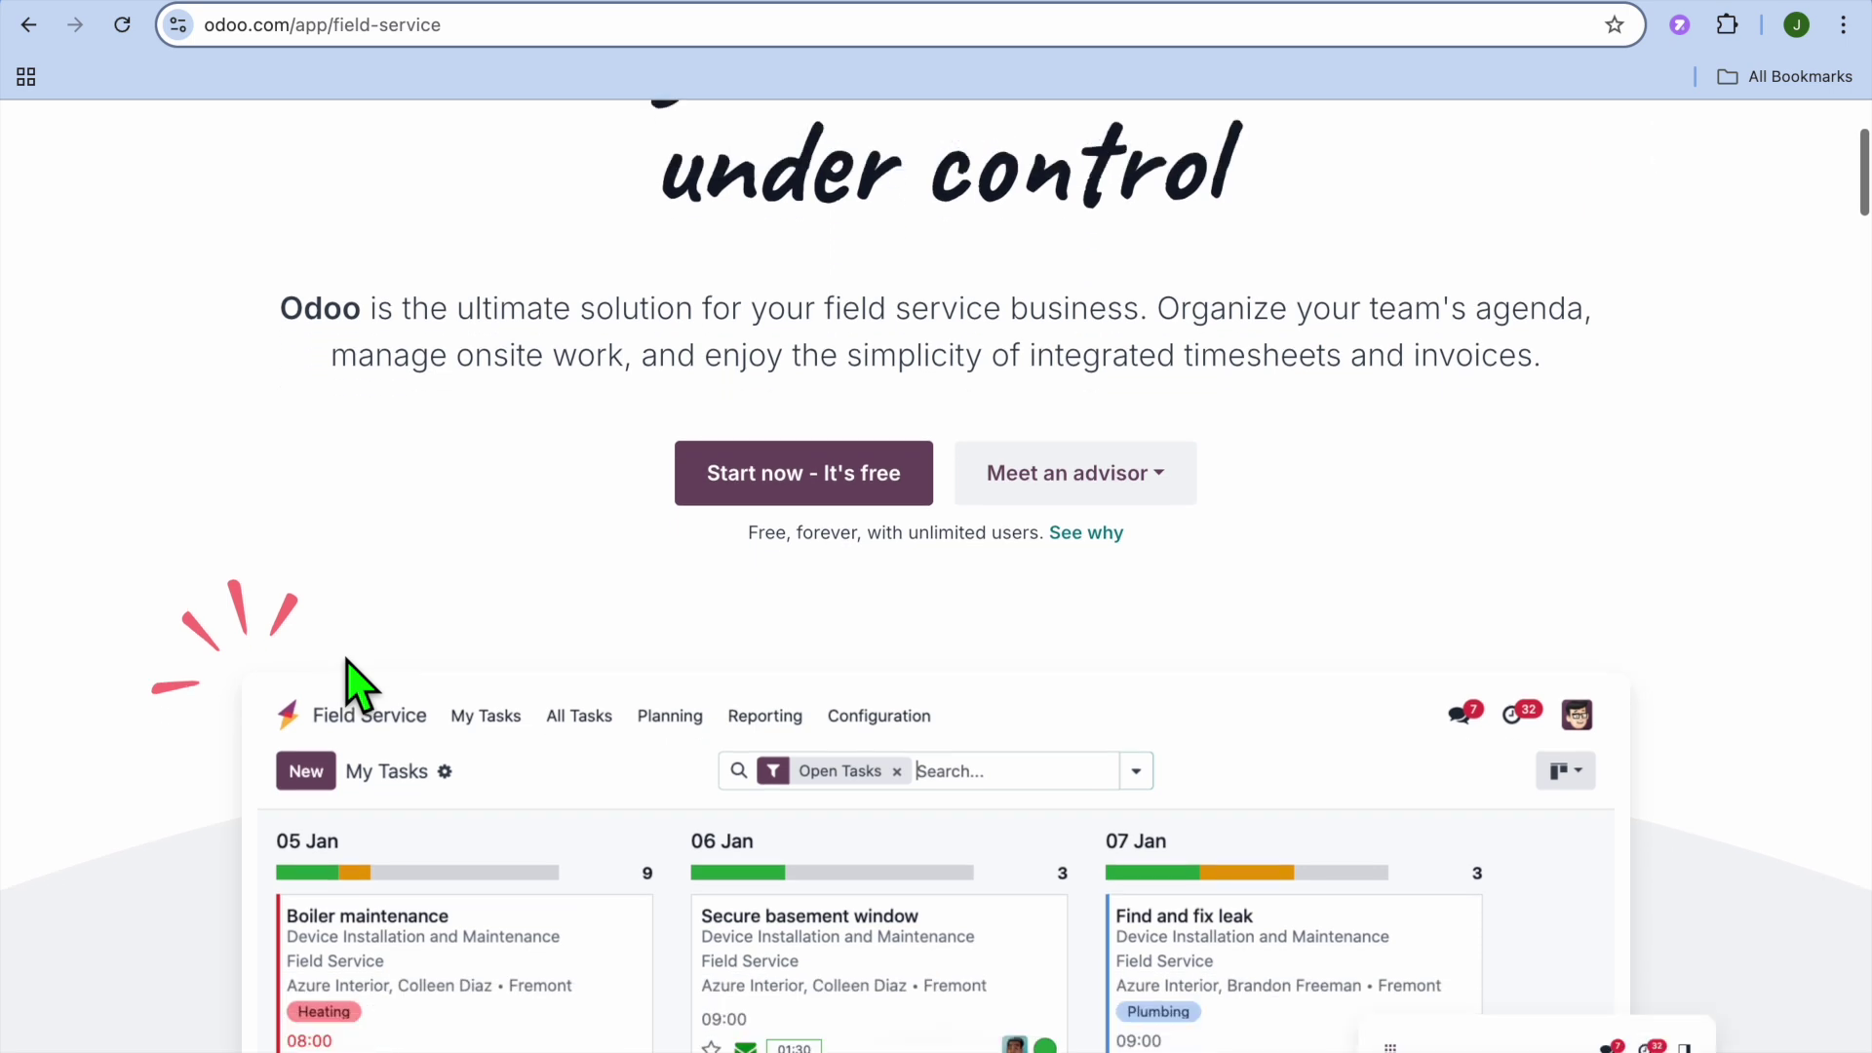
scroll(348, 660, "down", 4)
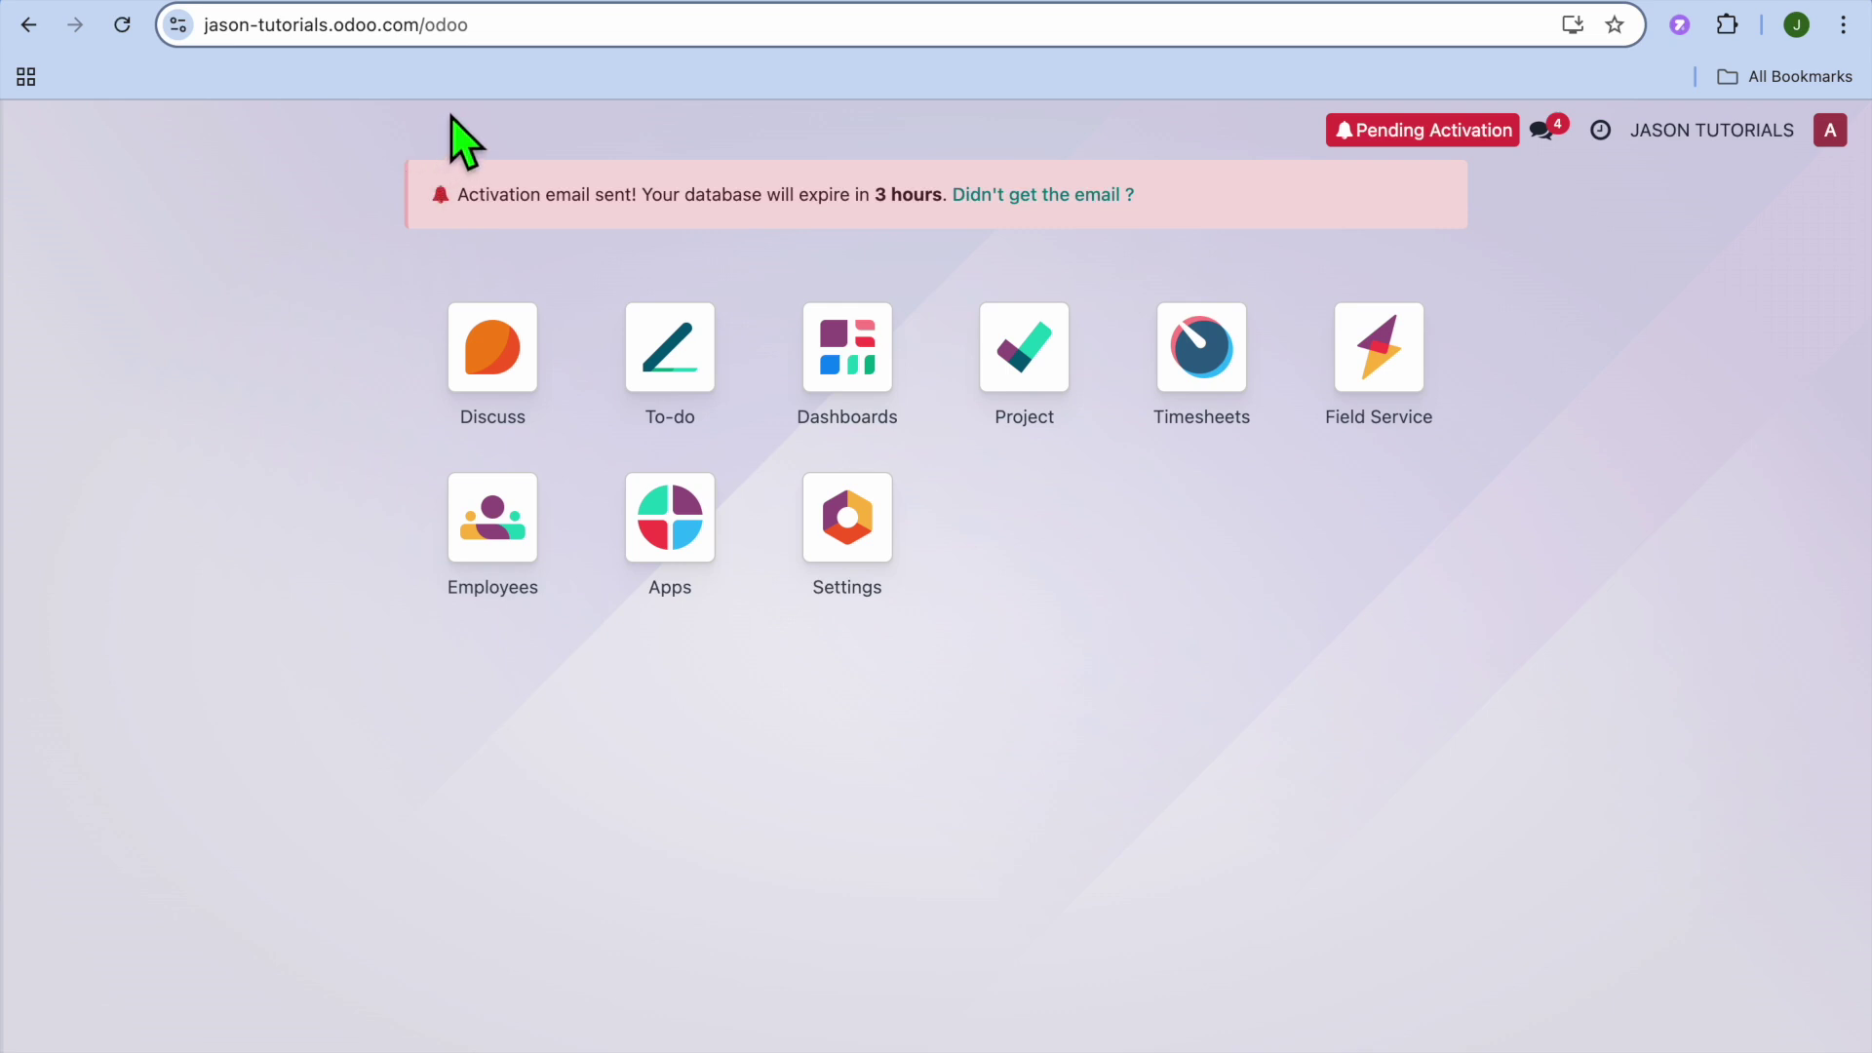
- Reload the database home screen and open the Field Service app's My Tasks
key("super+r")
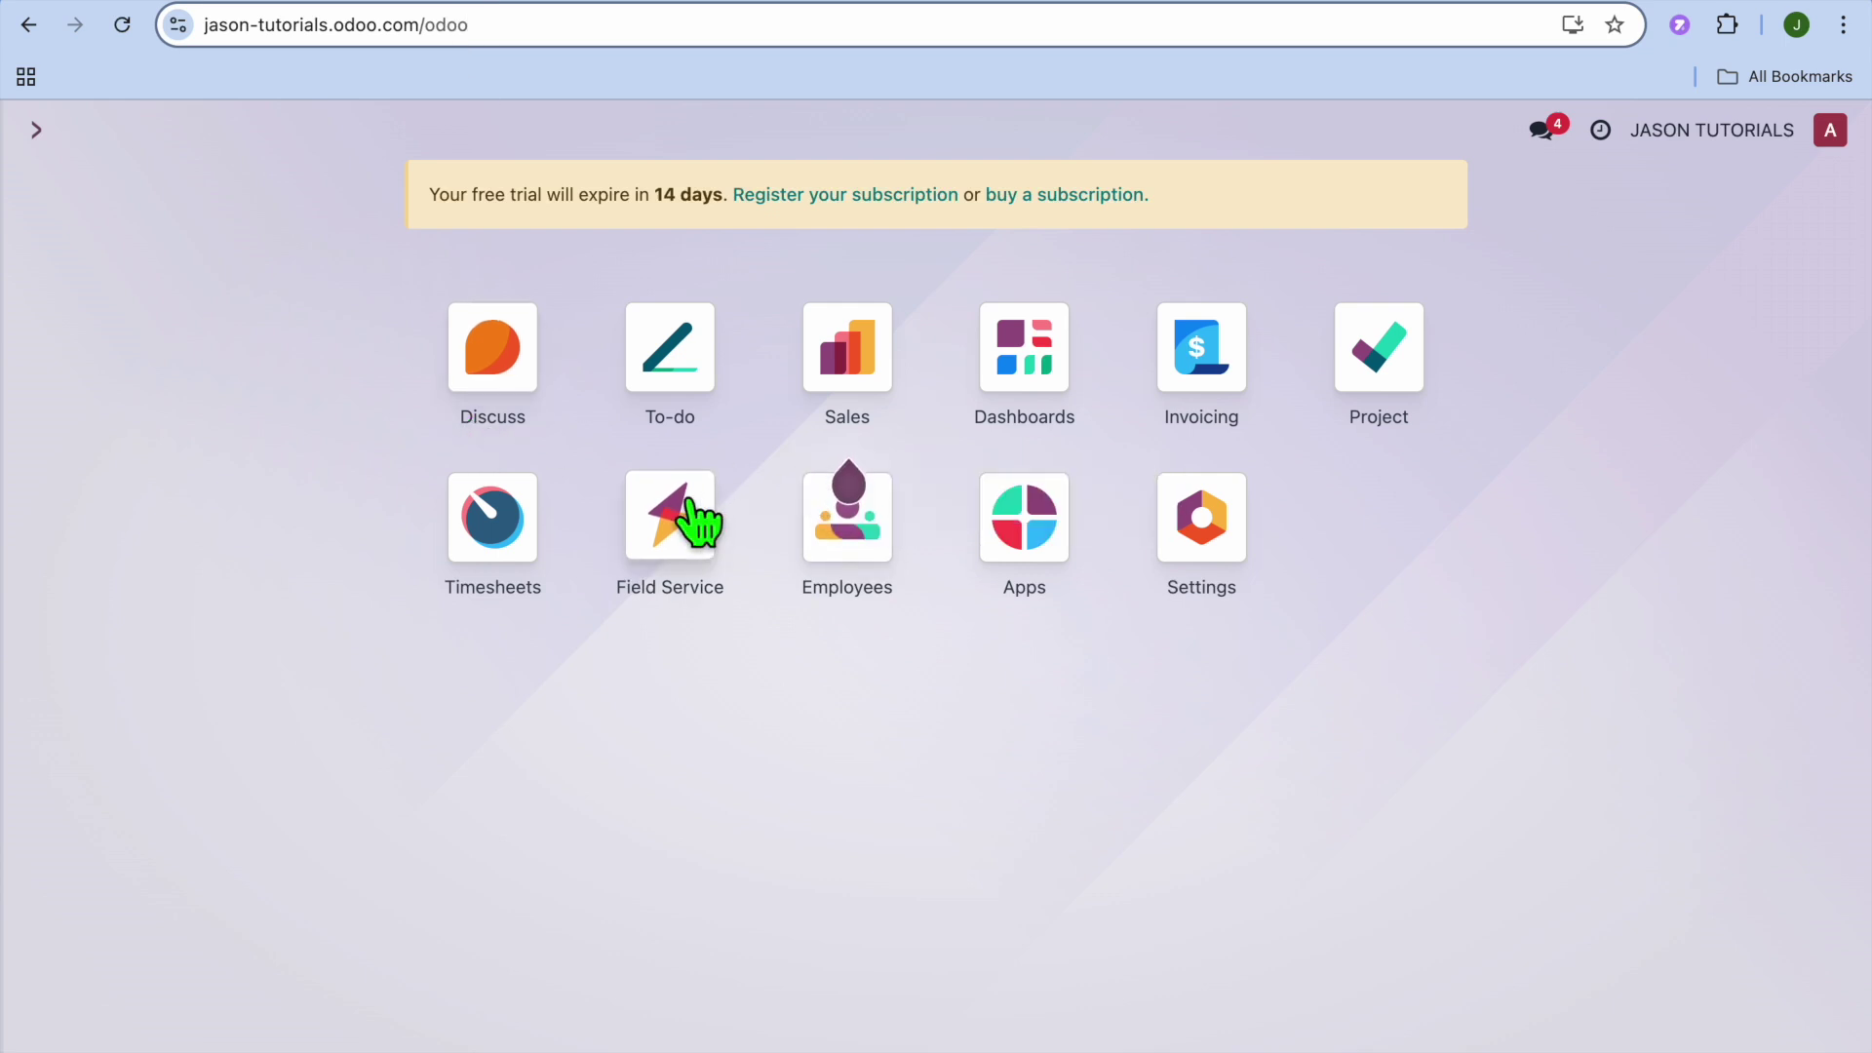
left_click(669, 534)
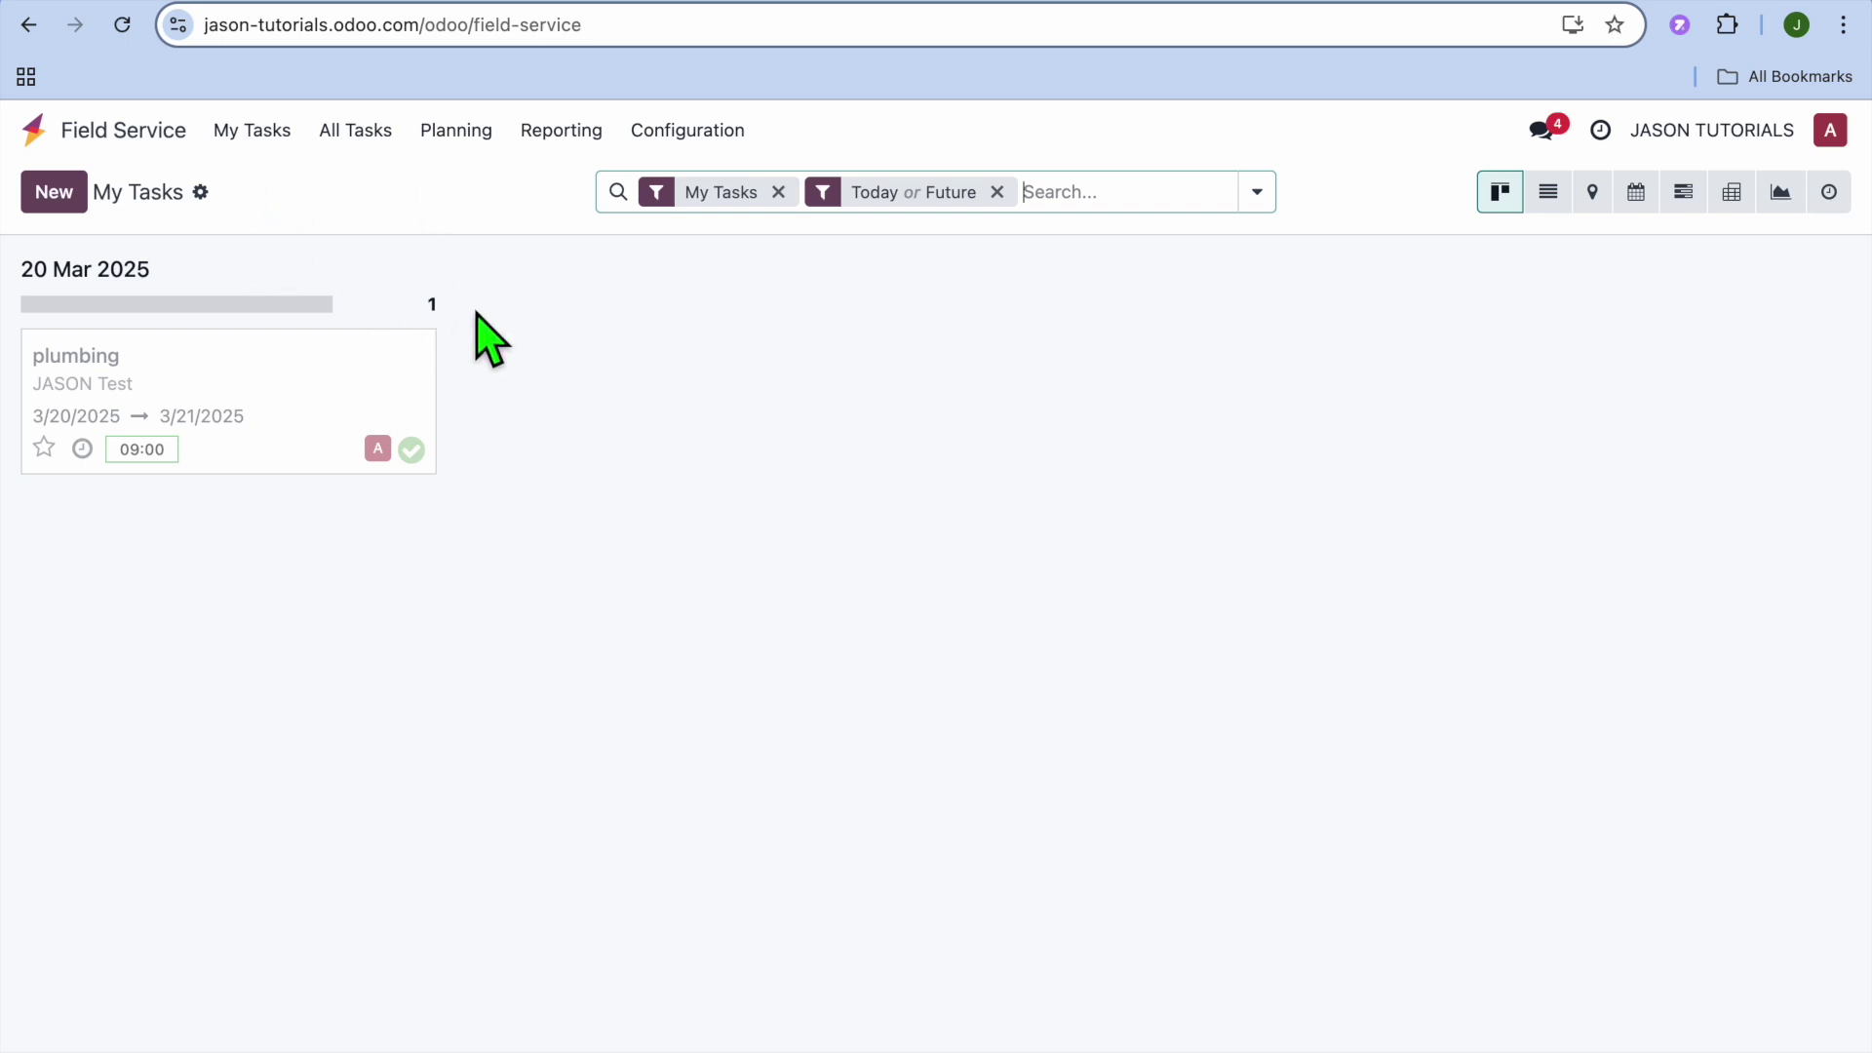
- Open Configuration > Settings to review Time and Material Invoicing and Extra Quotations
left_click(715, 146)
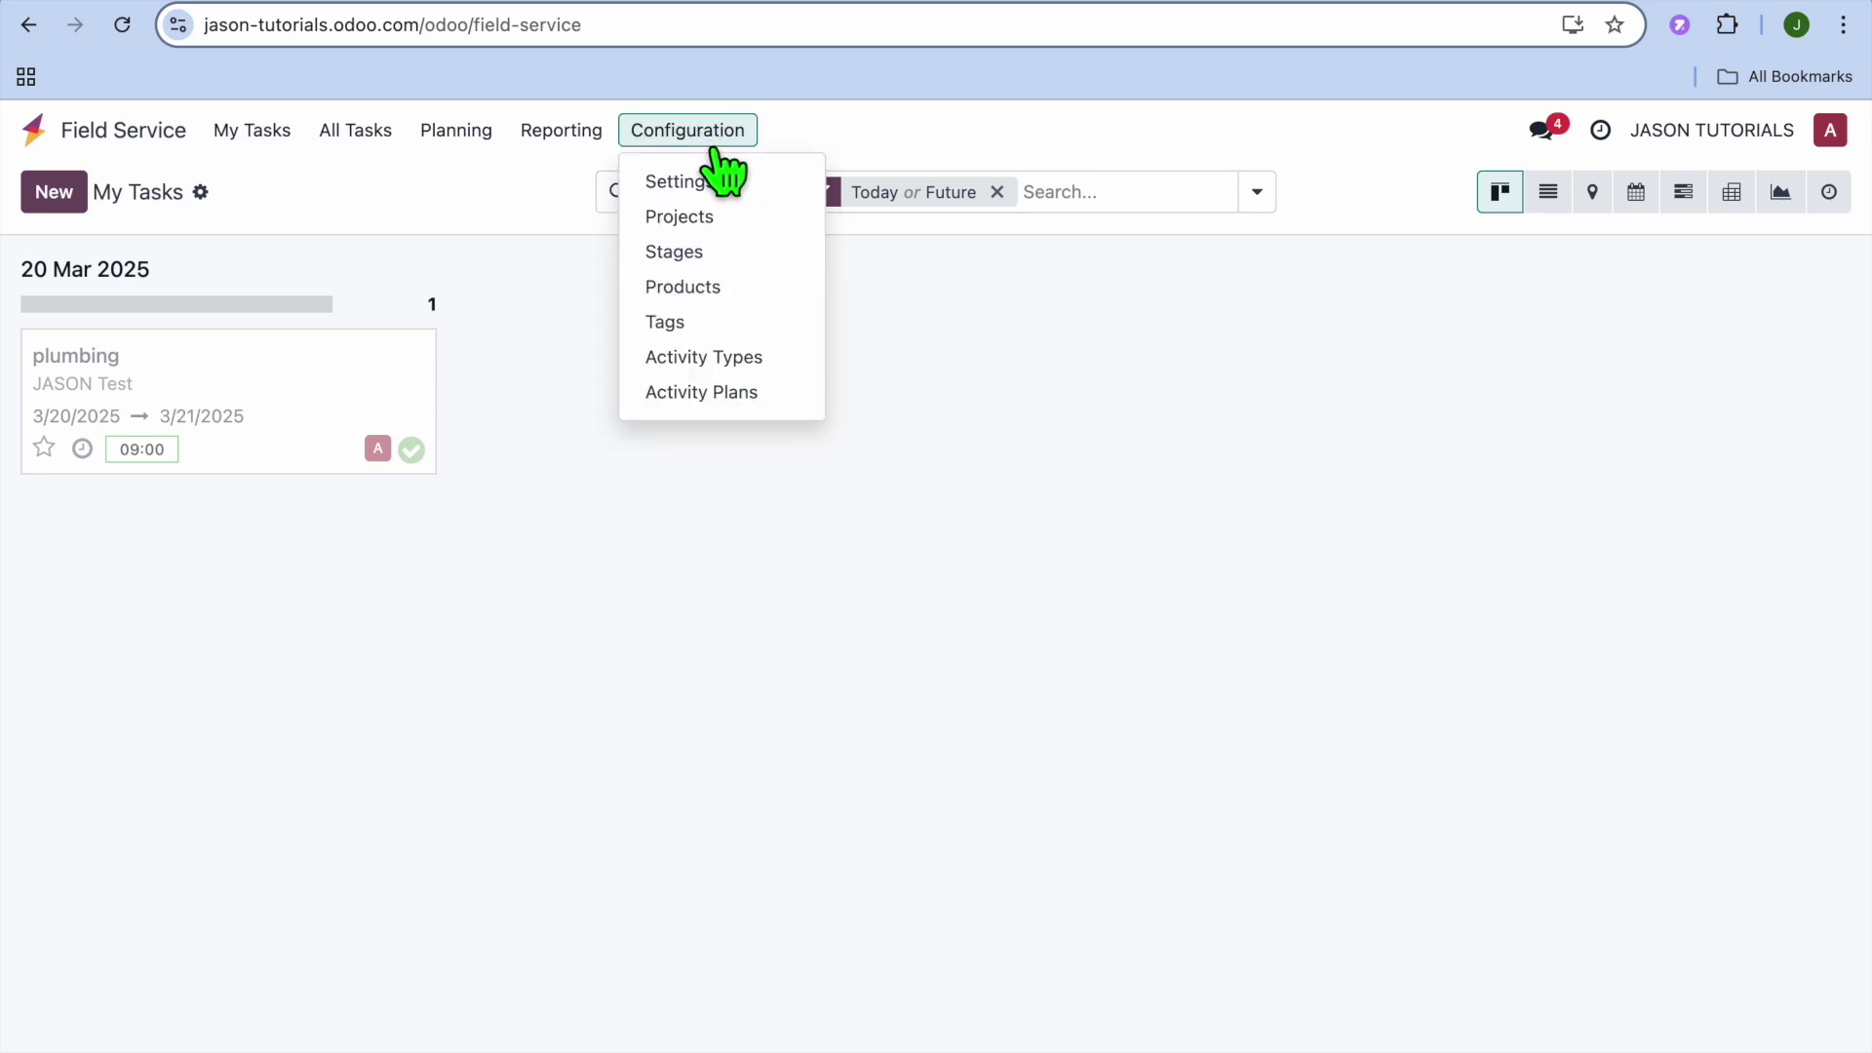
left_click(718, 183)
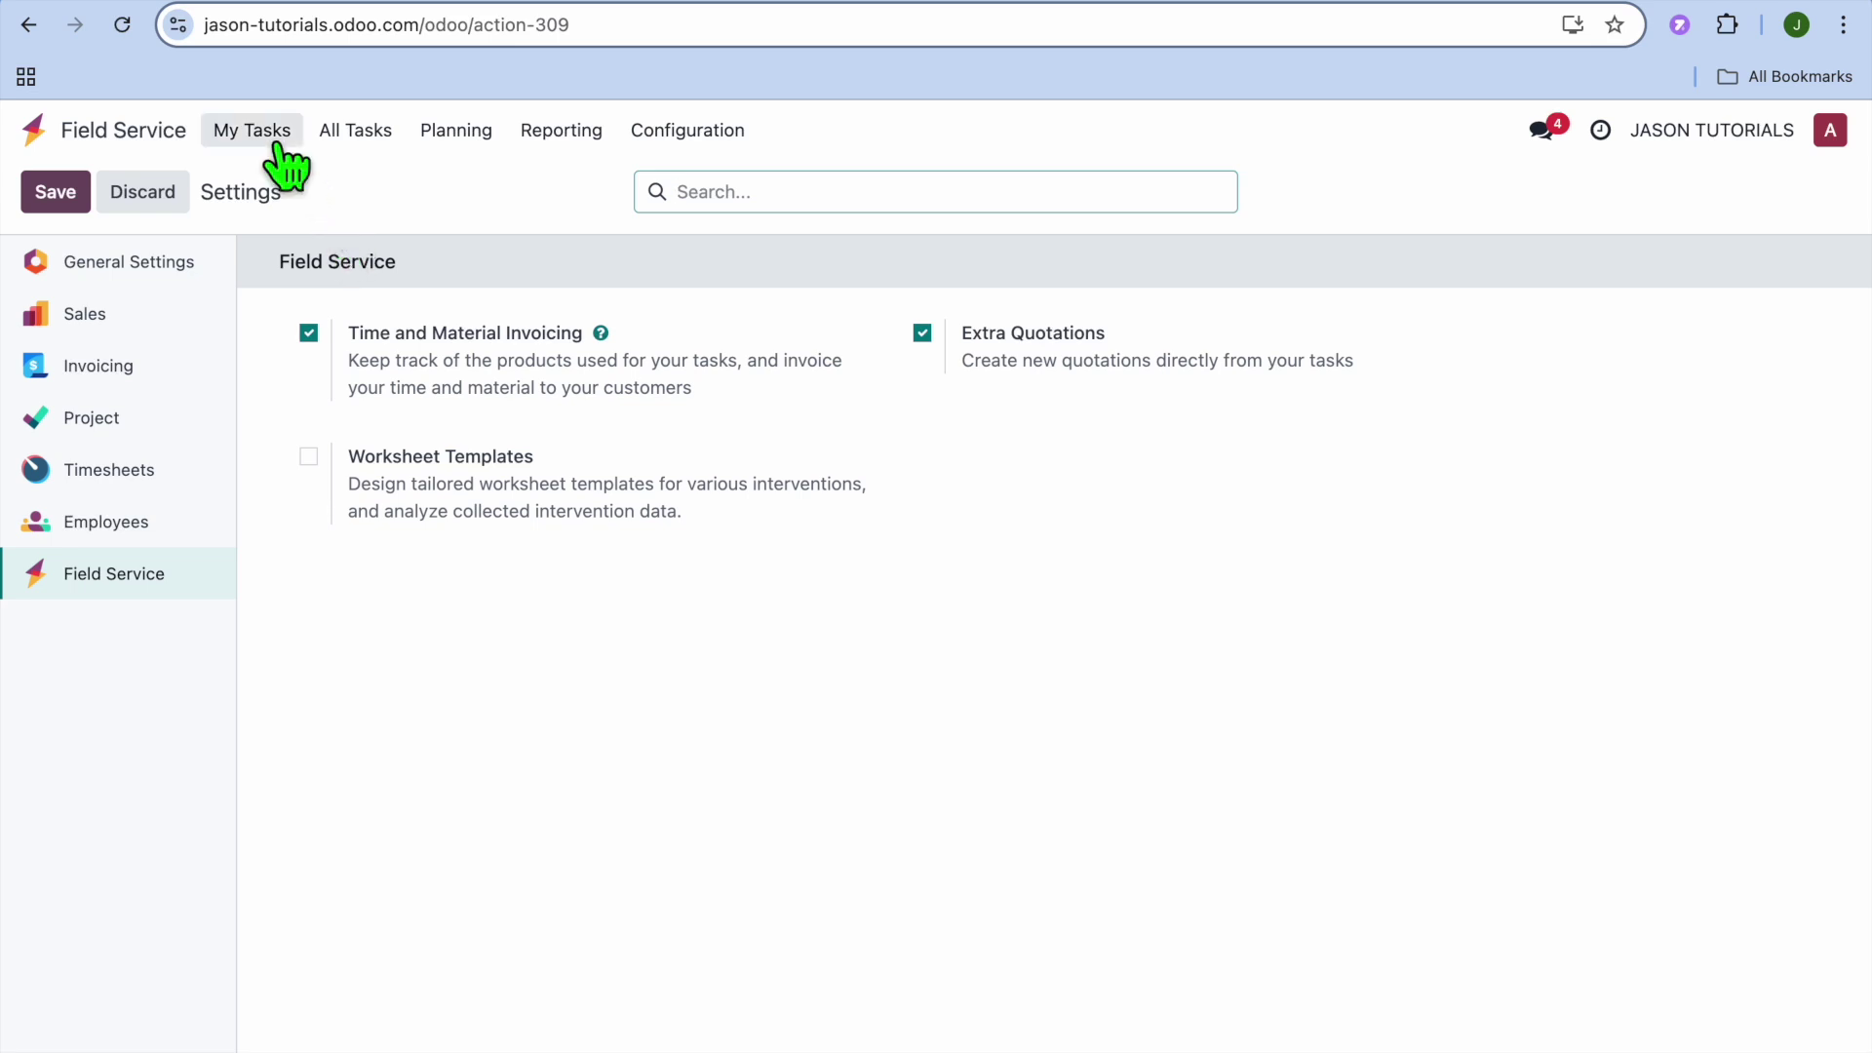
left_click(339, 136)
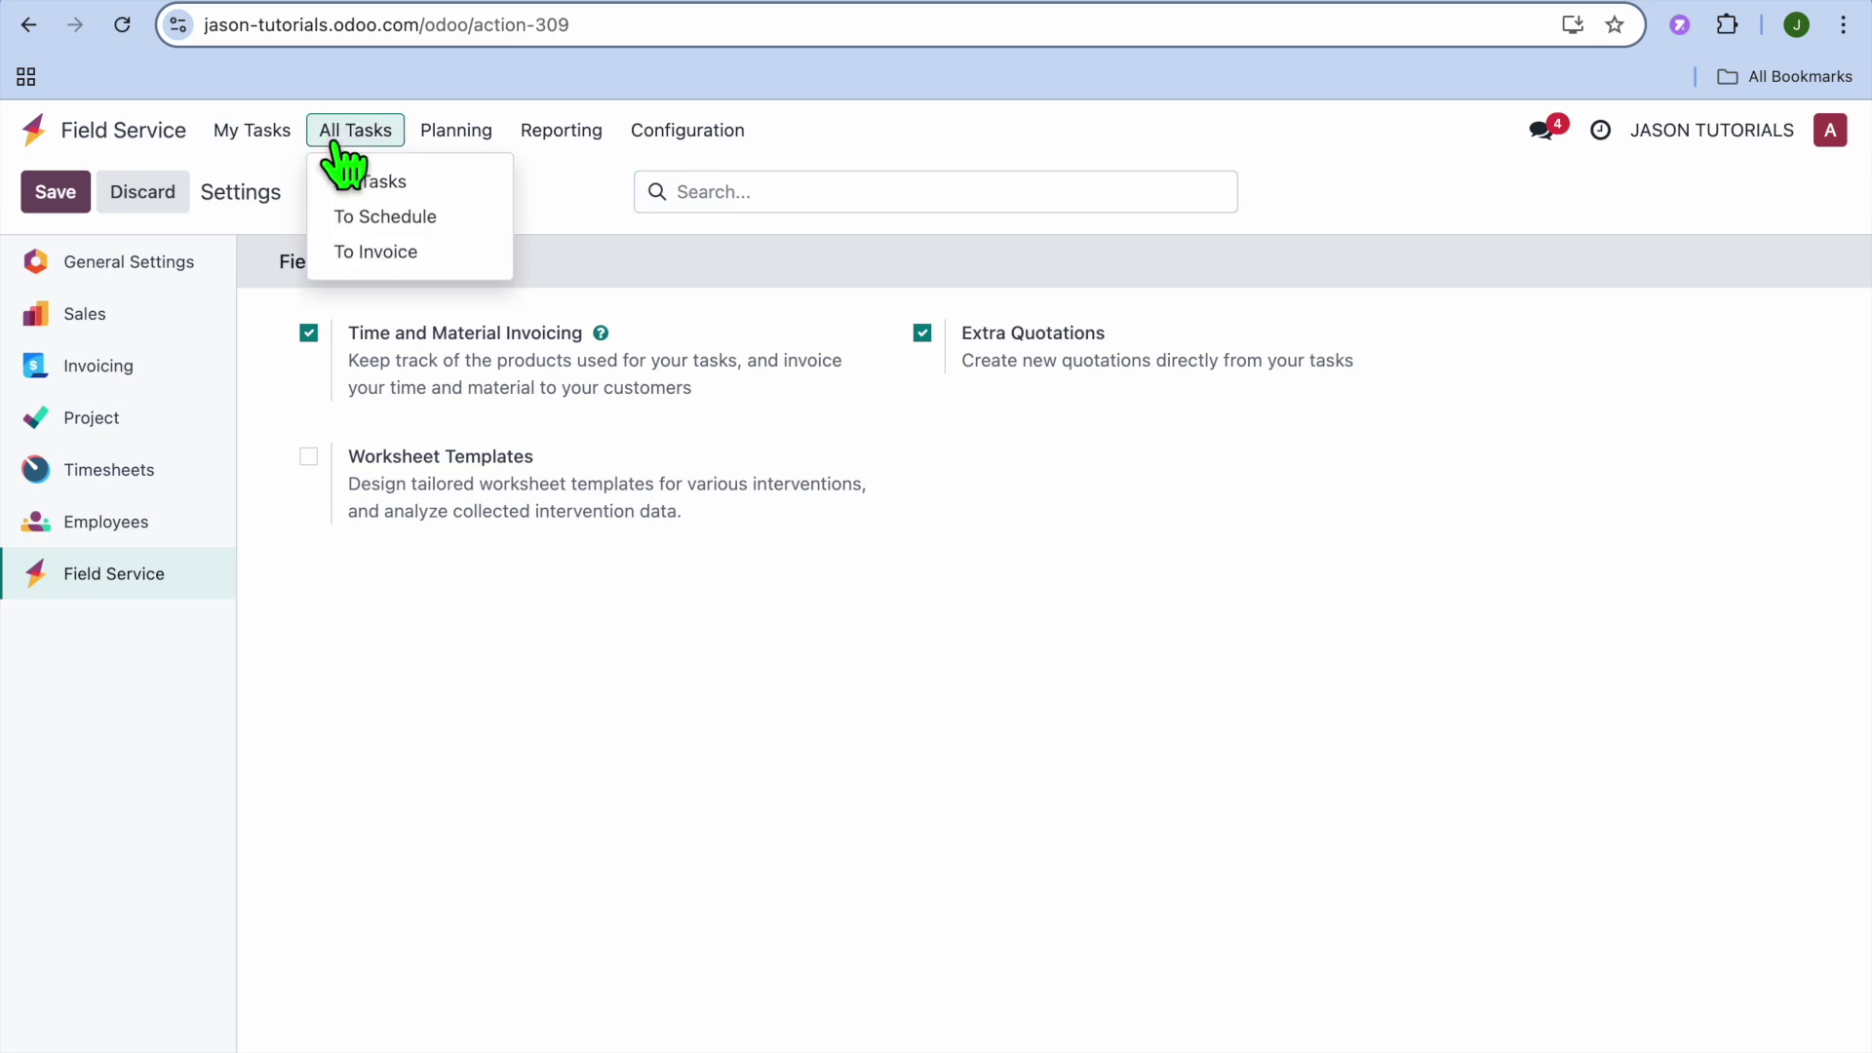
- Create a new task from All Tasks with the title 'test'
left_click(419, 182)
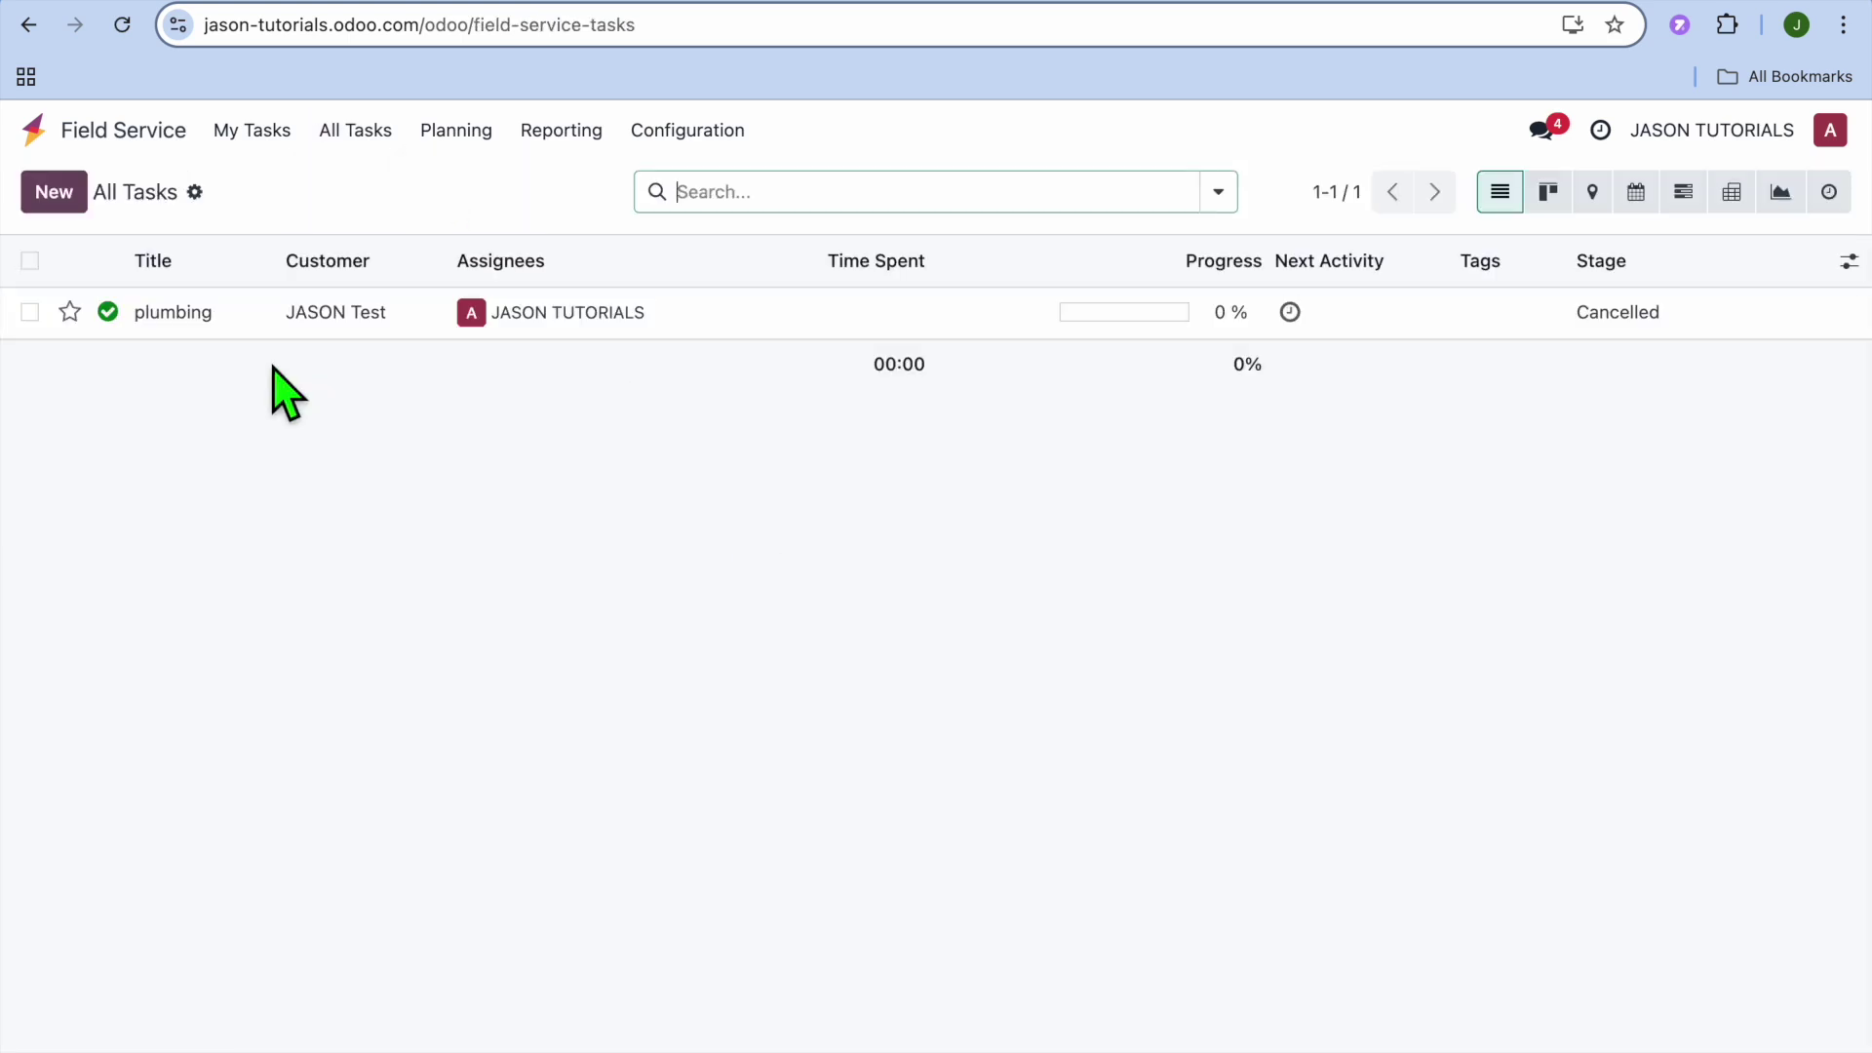
left_click(55, 195)
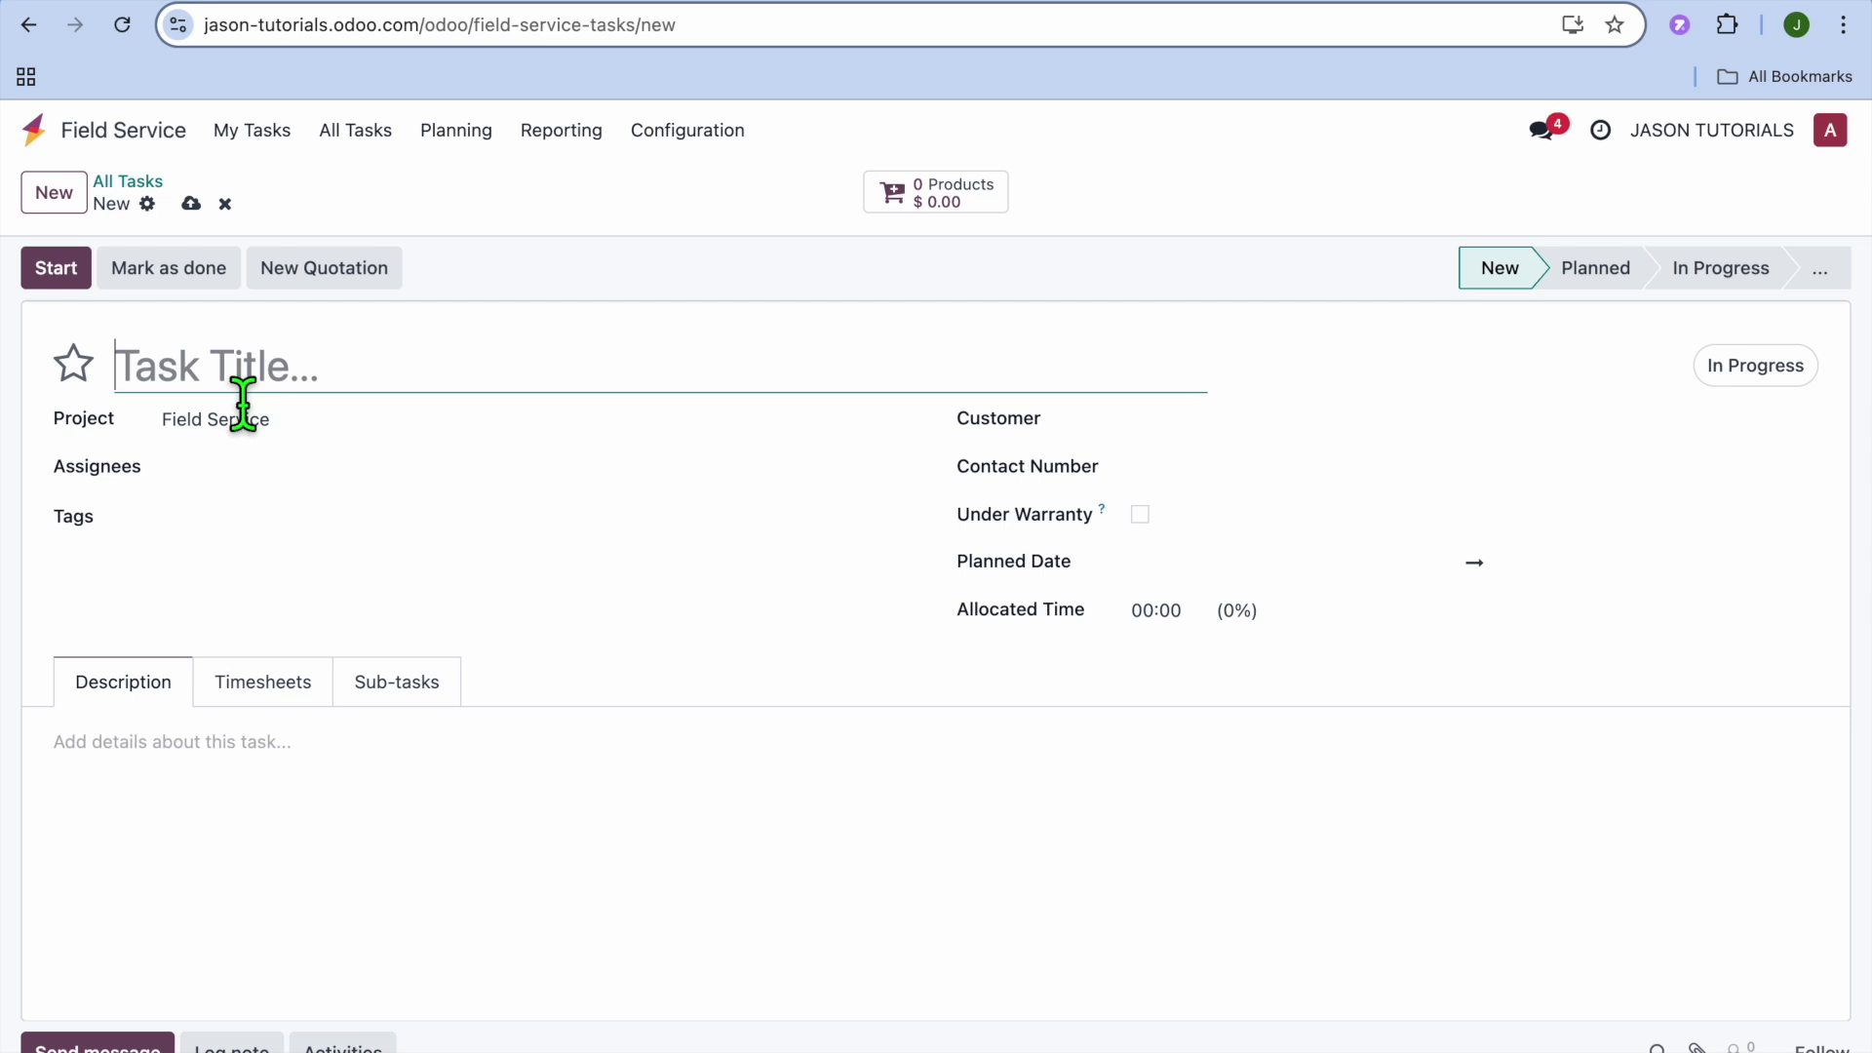
type("tesr")
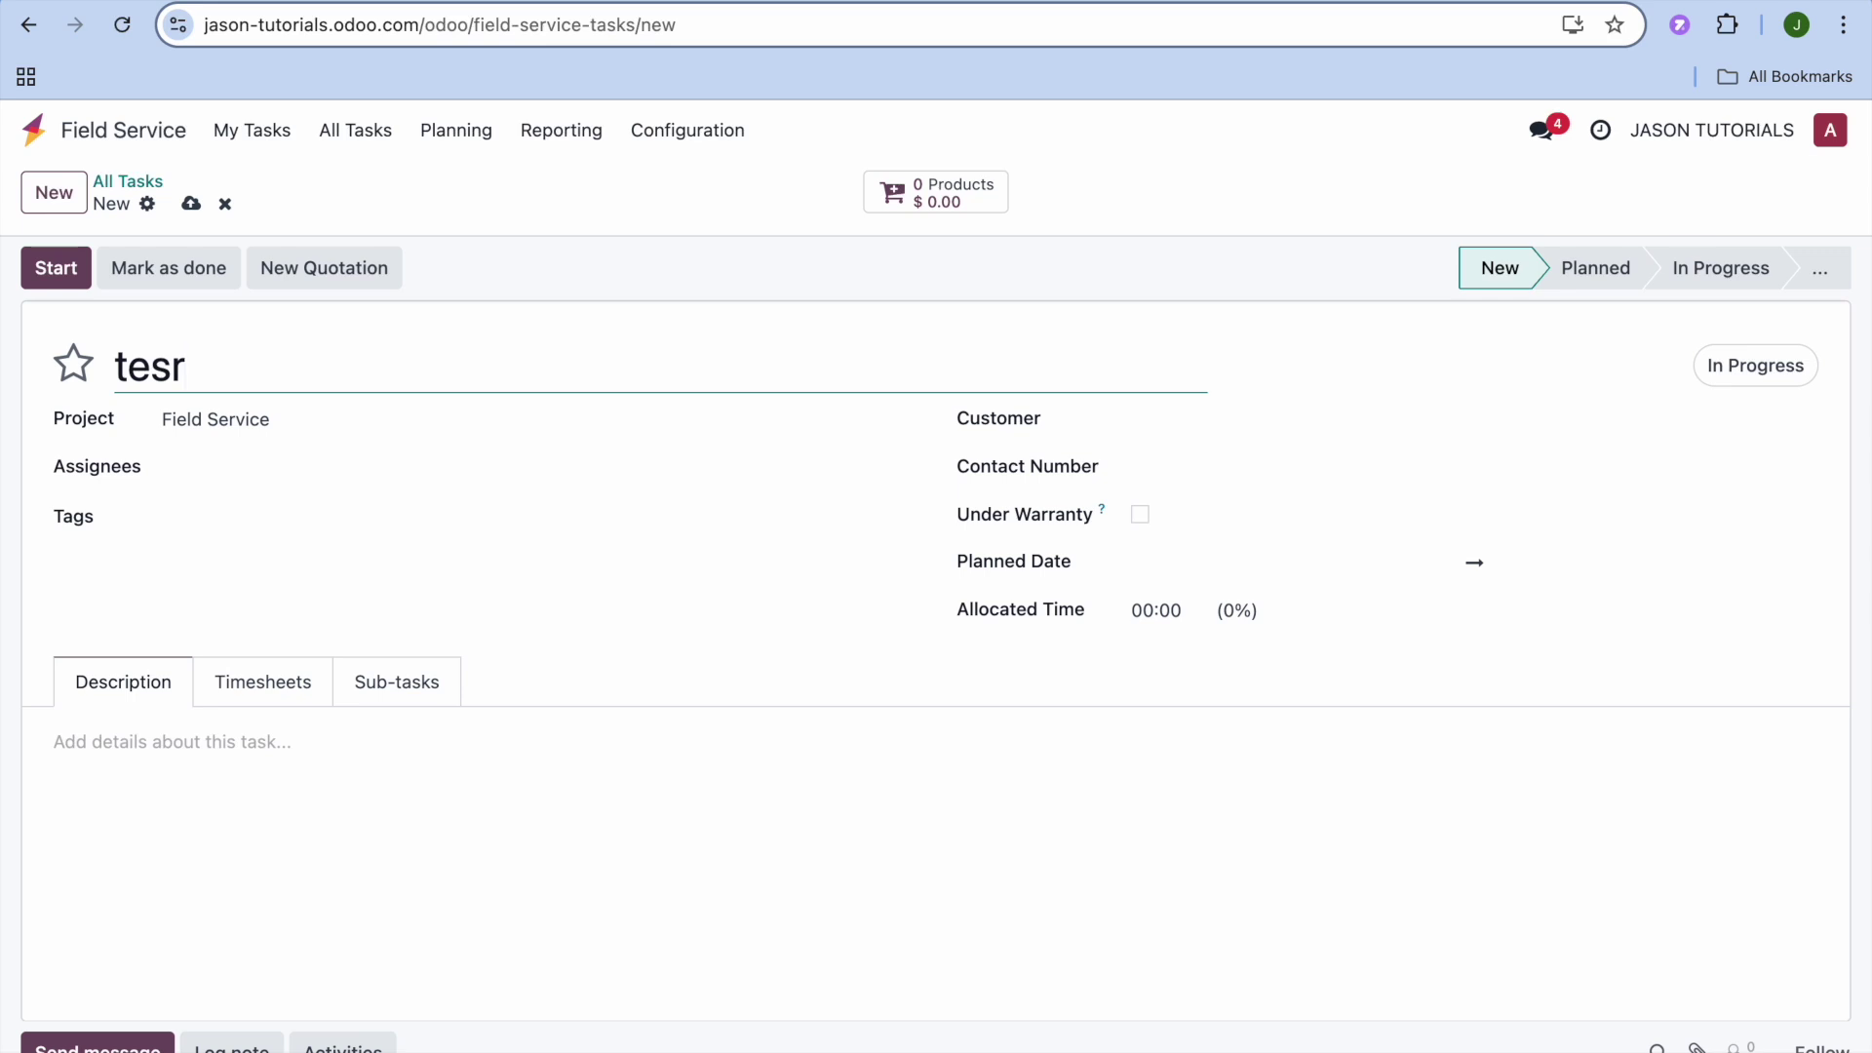
key("BackSpace")
type("t")
left_click(1097, 425)
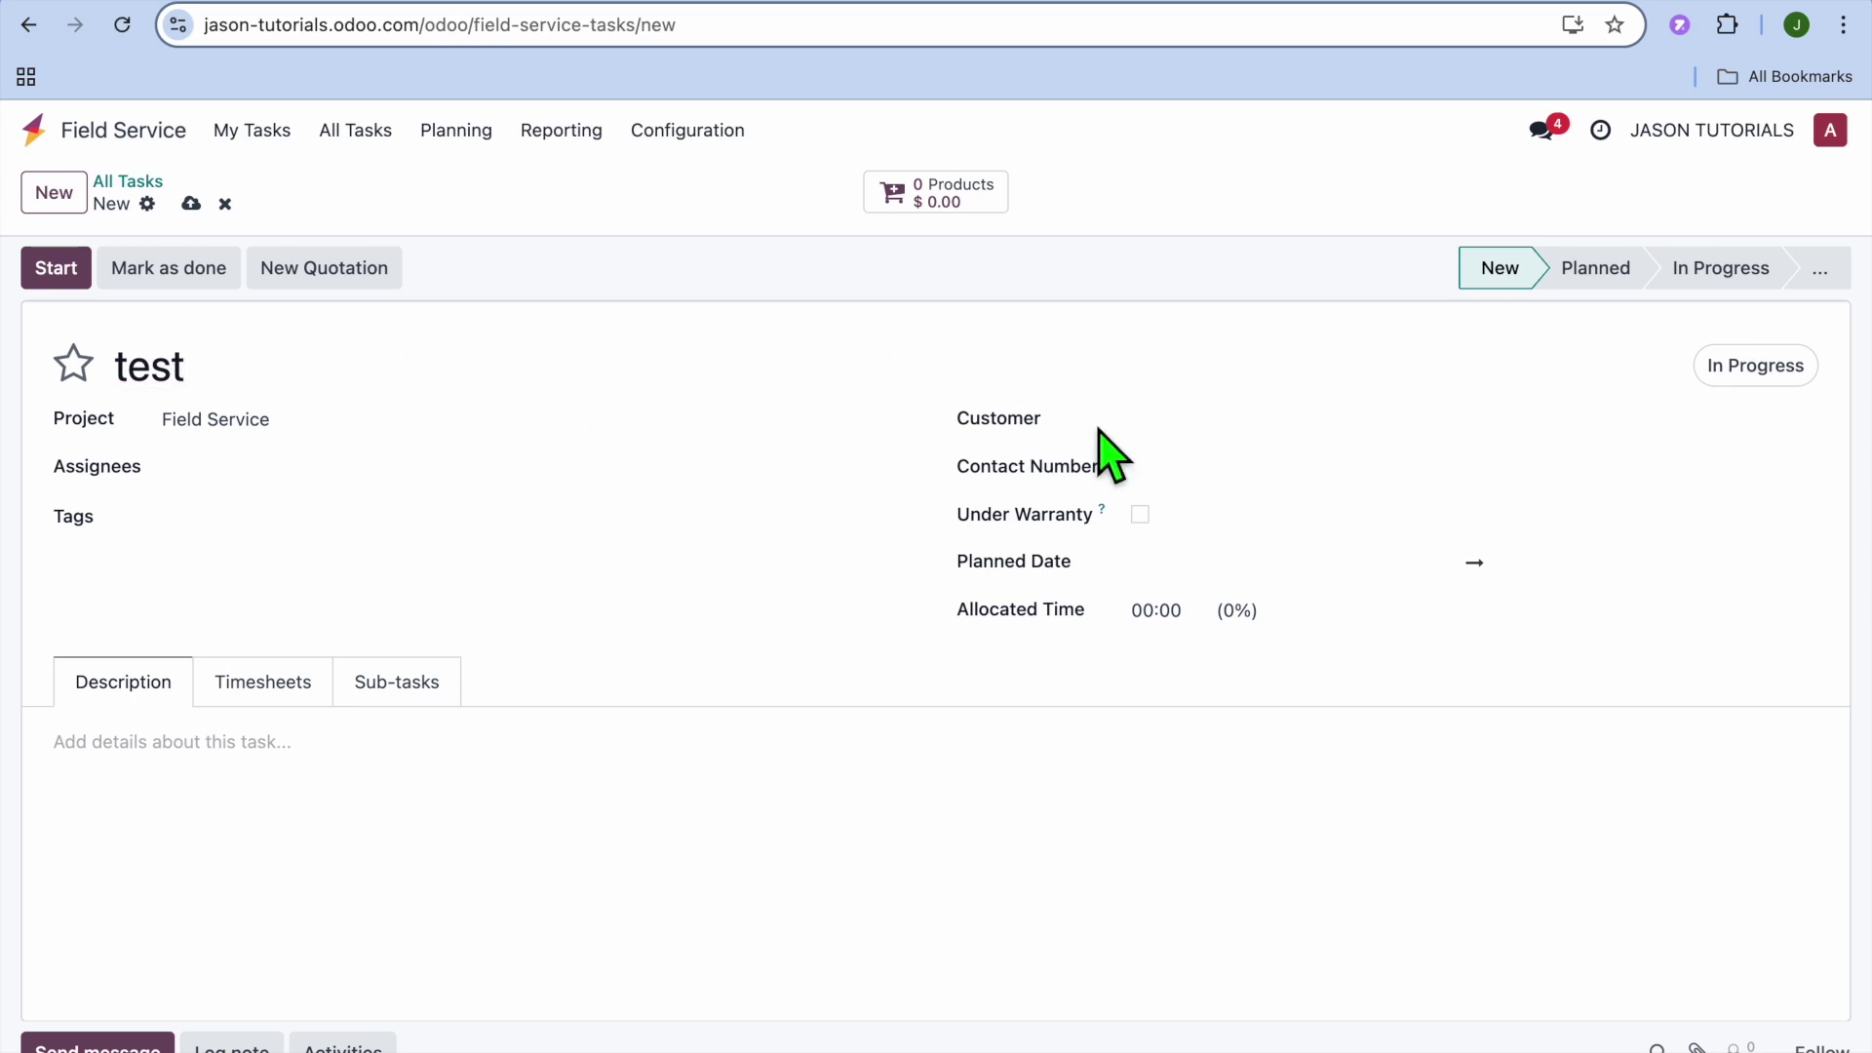
- Set the task's customer to a newly saved company contact with its contact number
left_click(1179, 437)
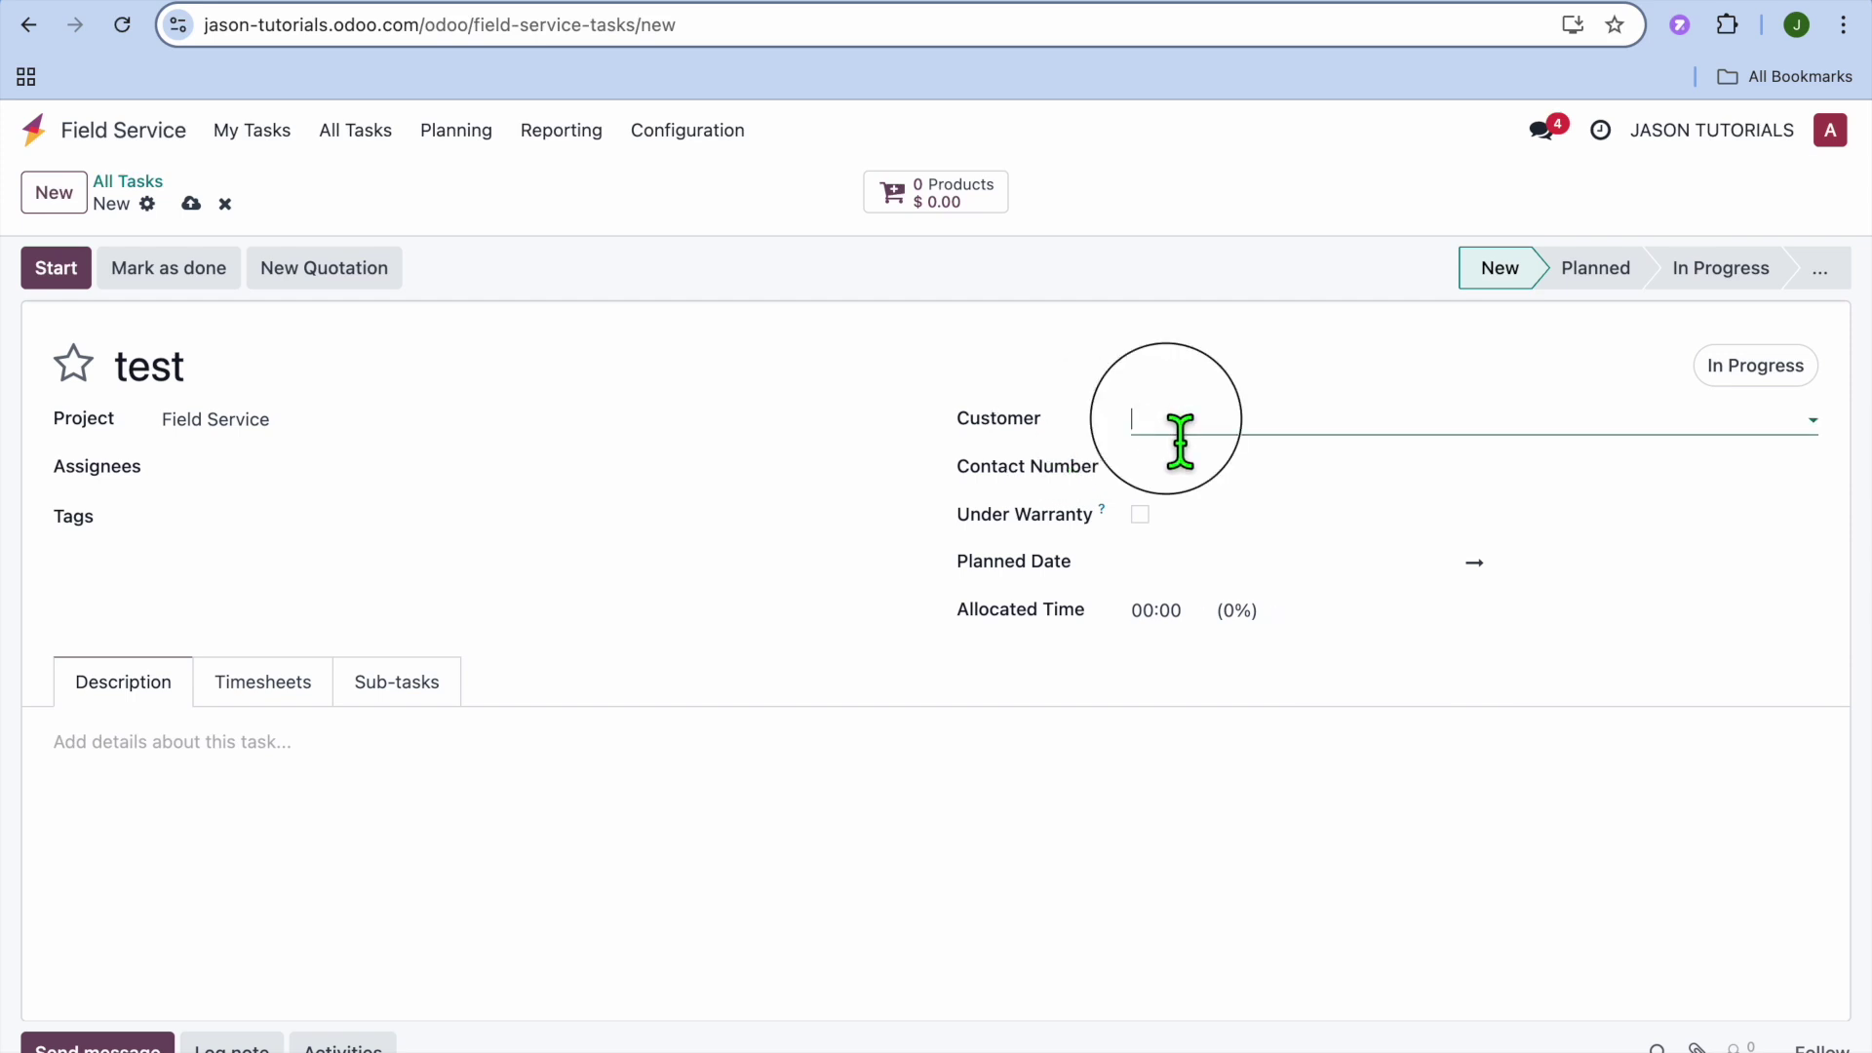
type("a")
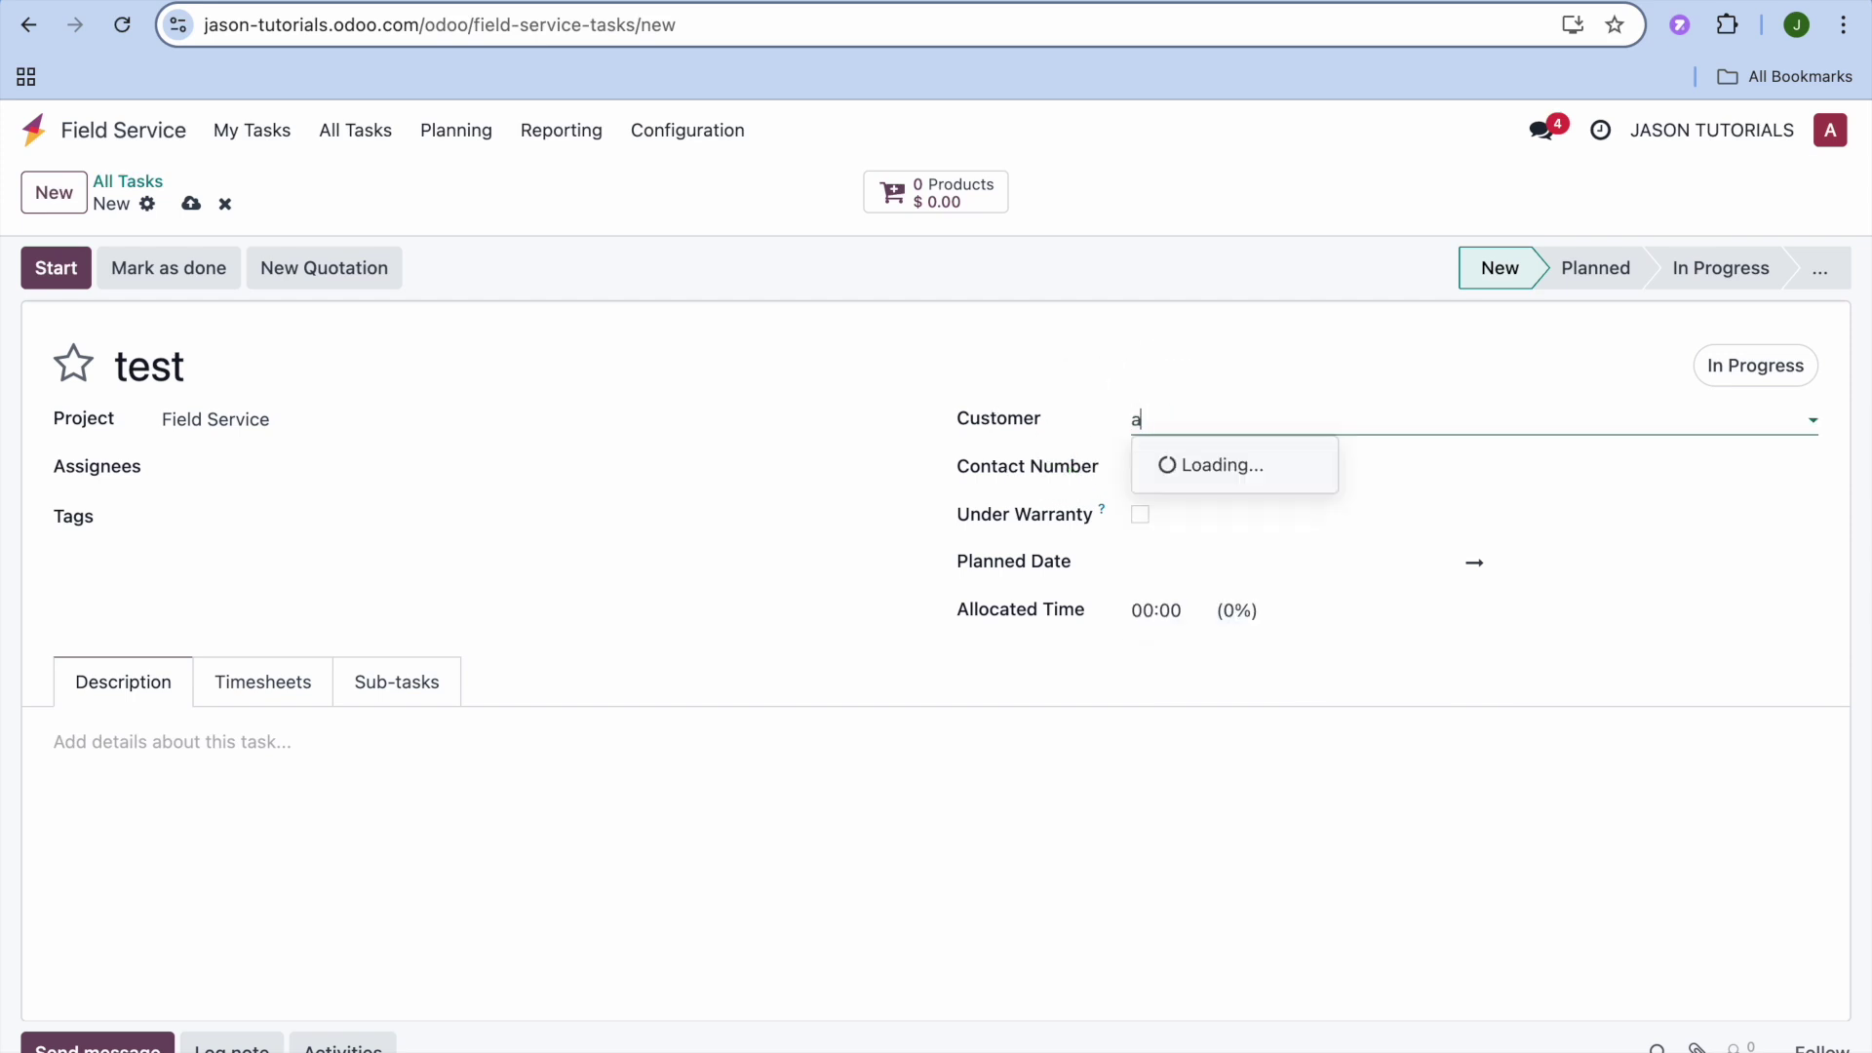
type("lex")
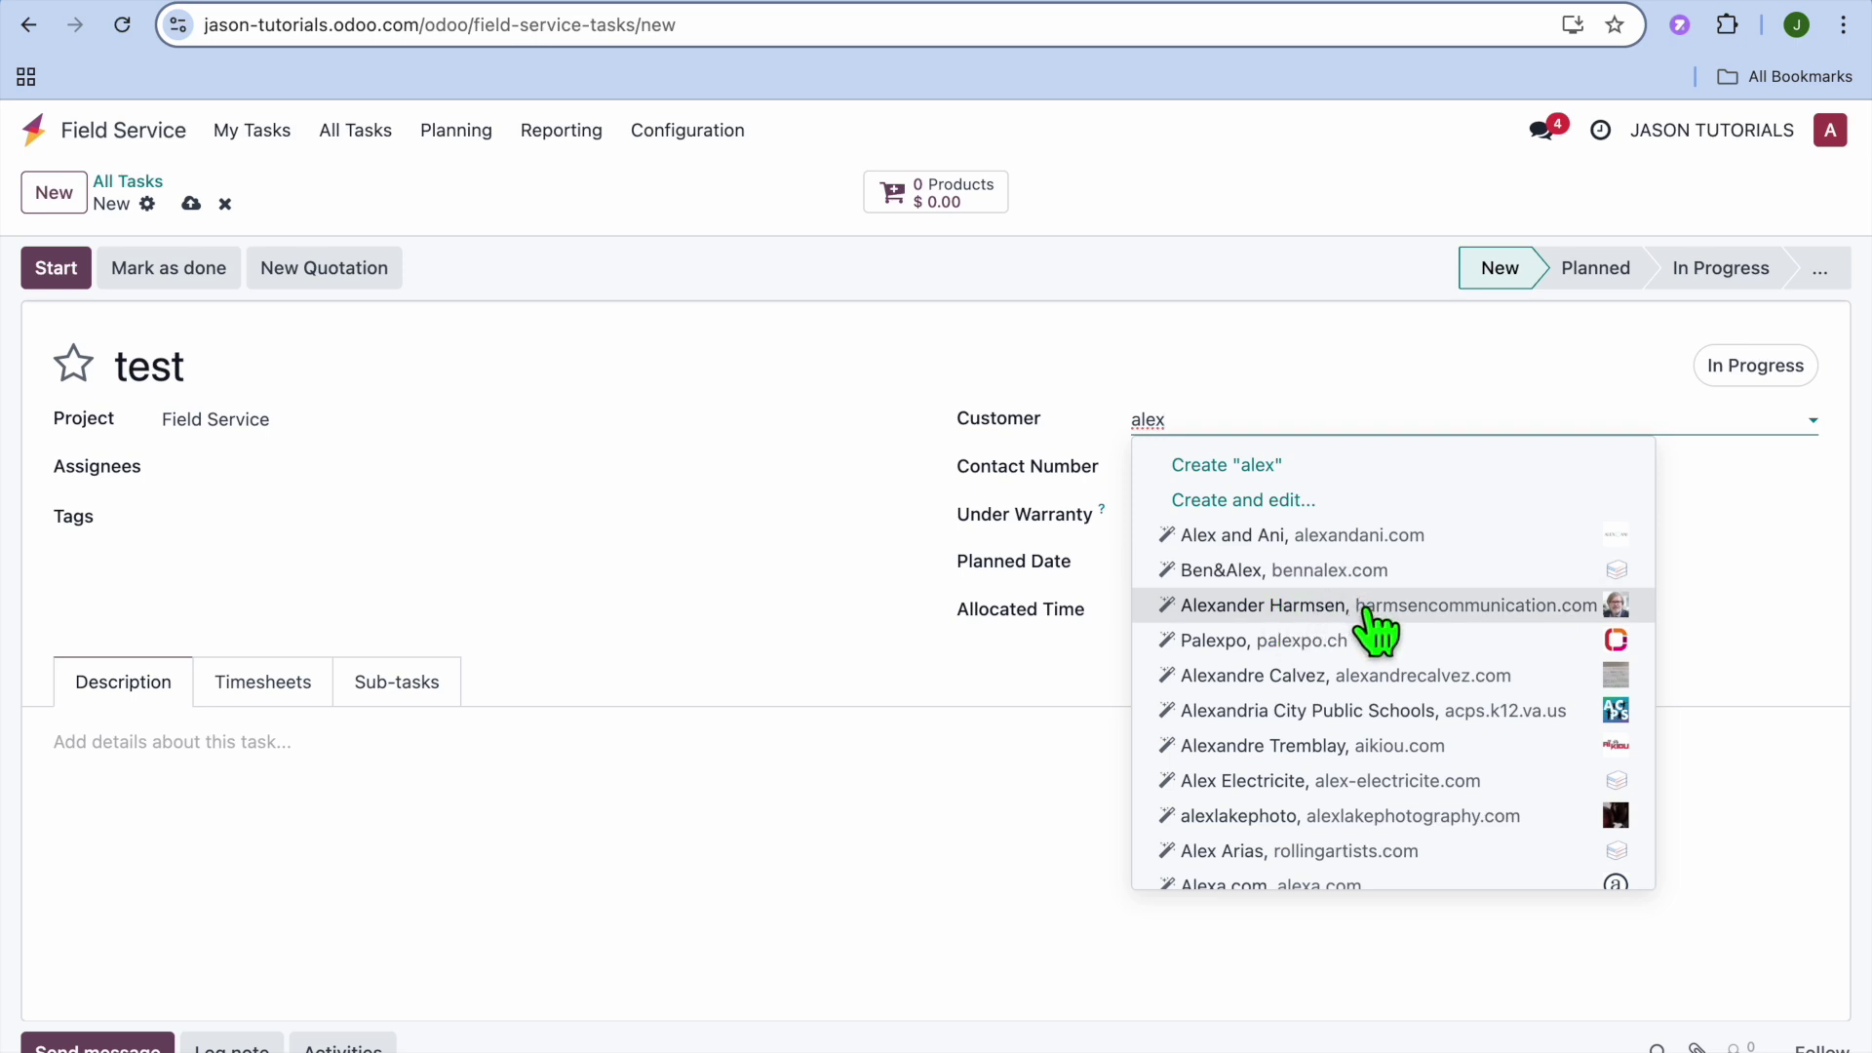
left_click(1375, 607)
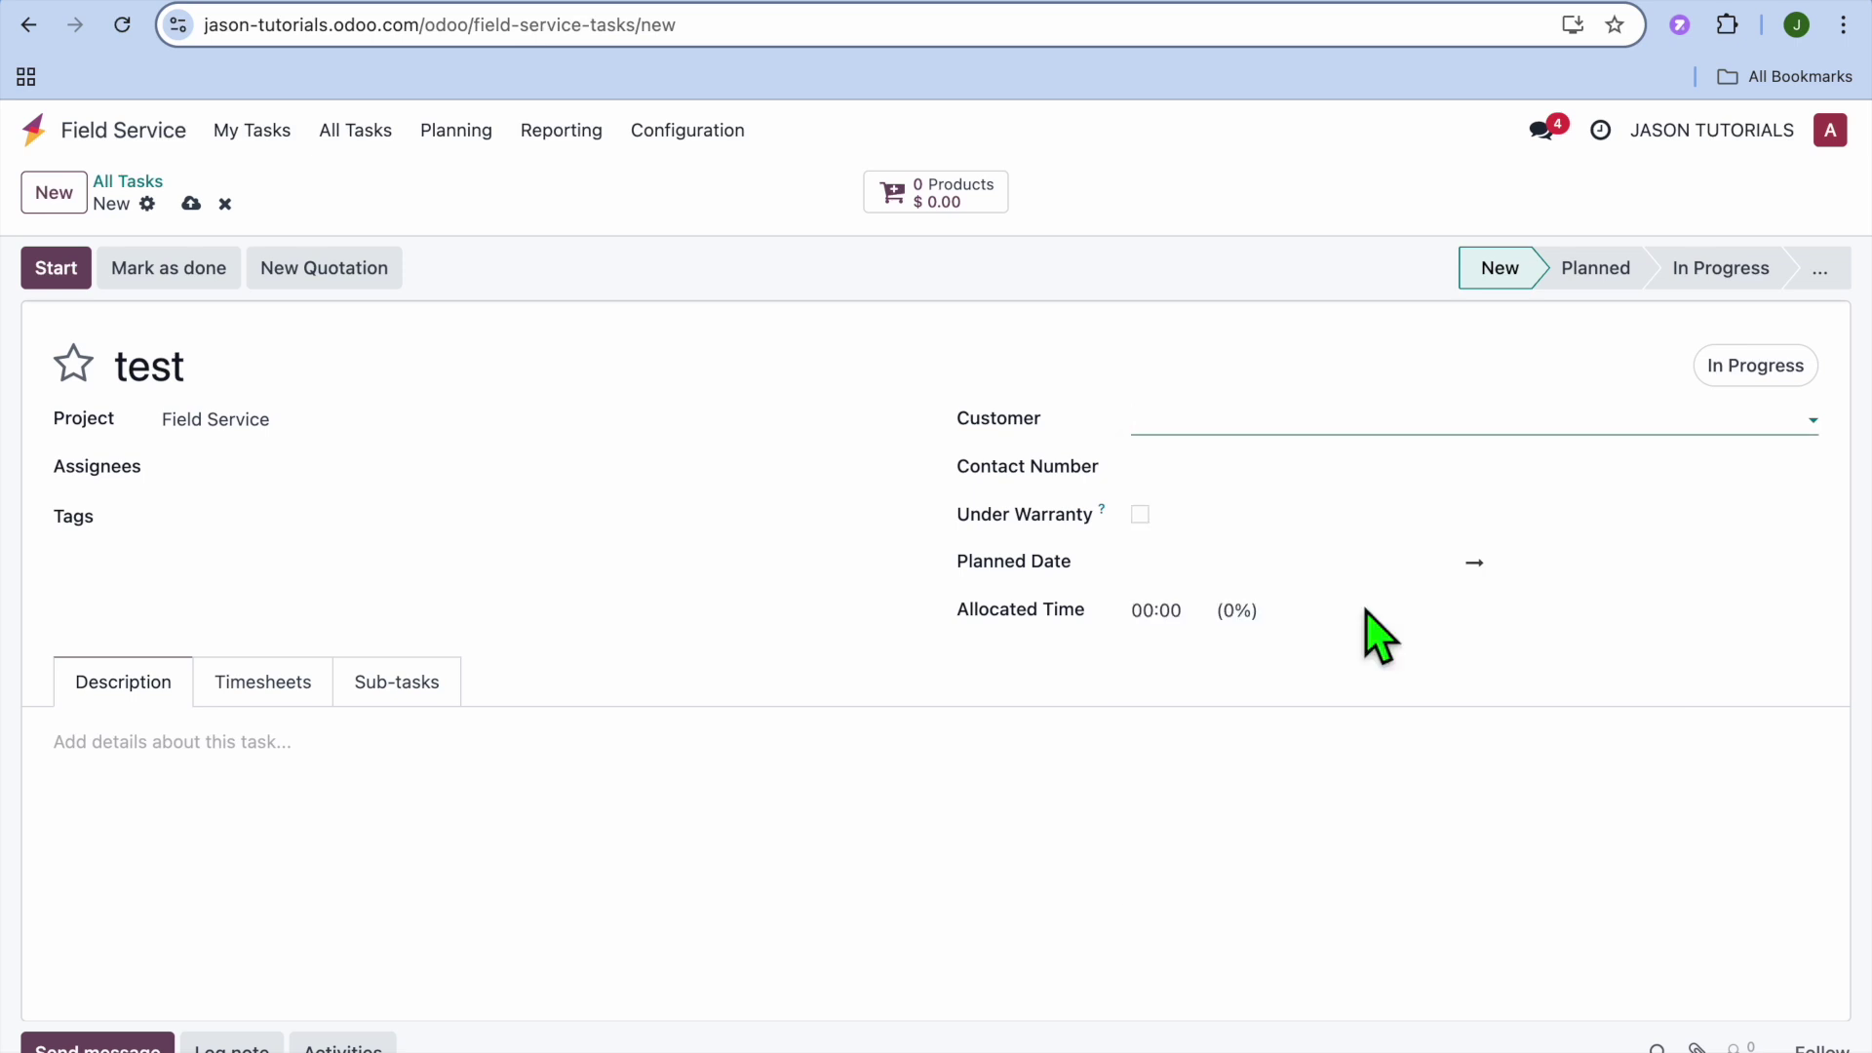
left_click(1237, 430)
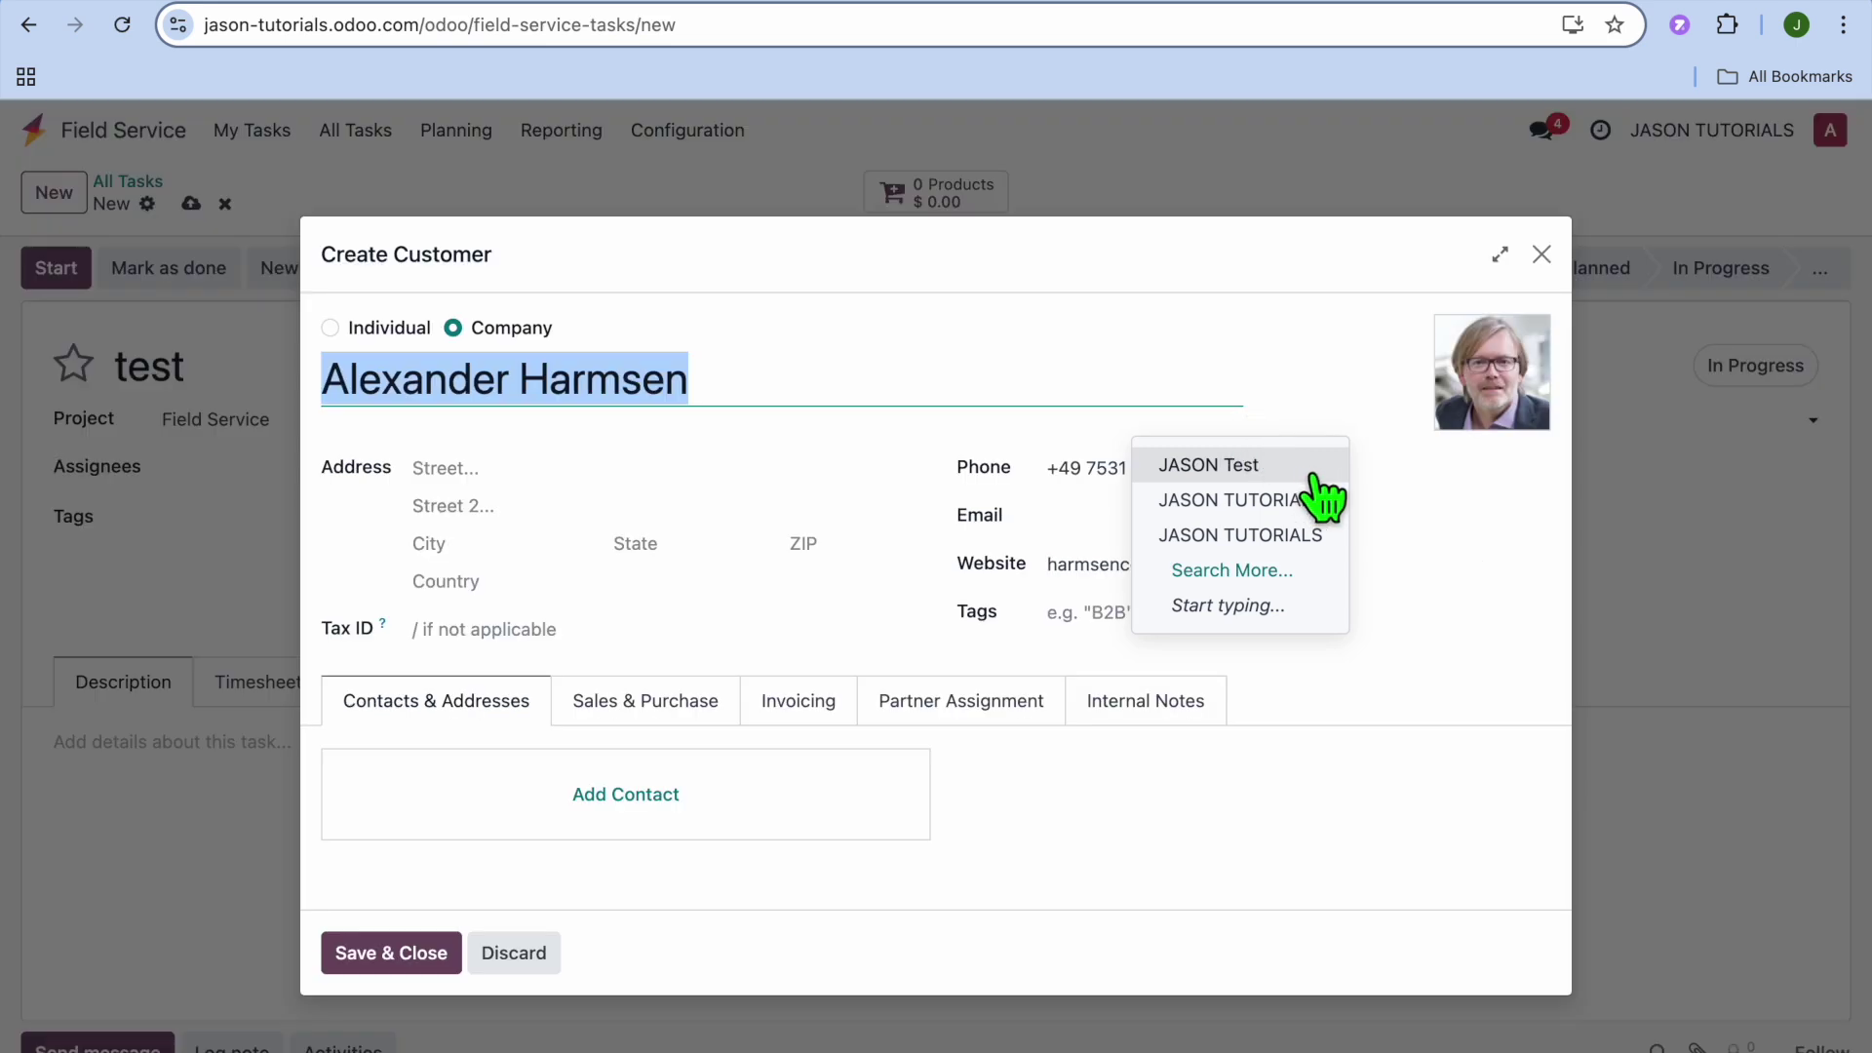
left_click(404, 955)
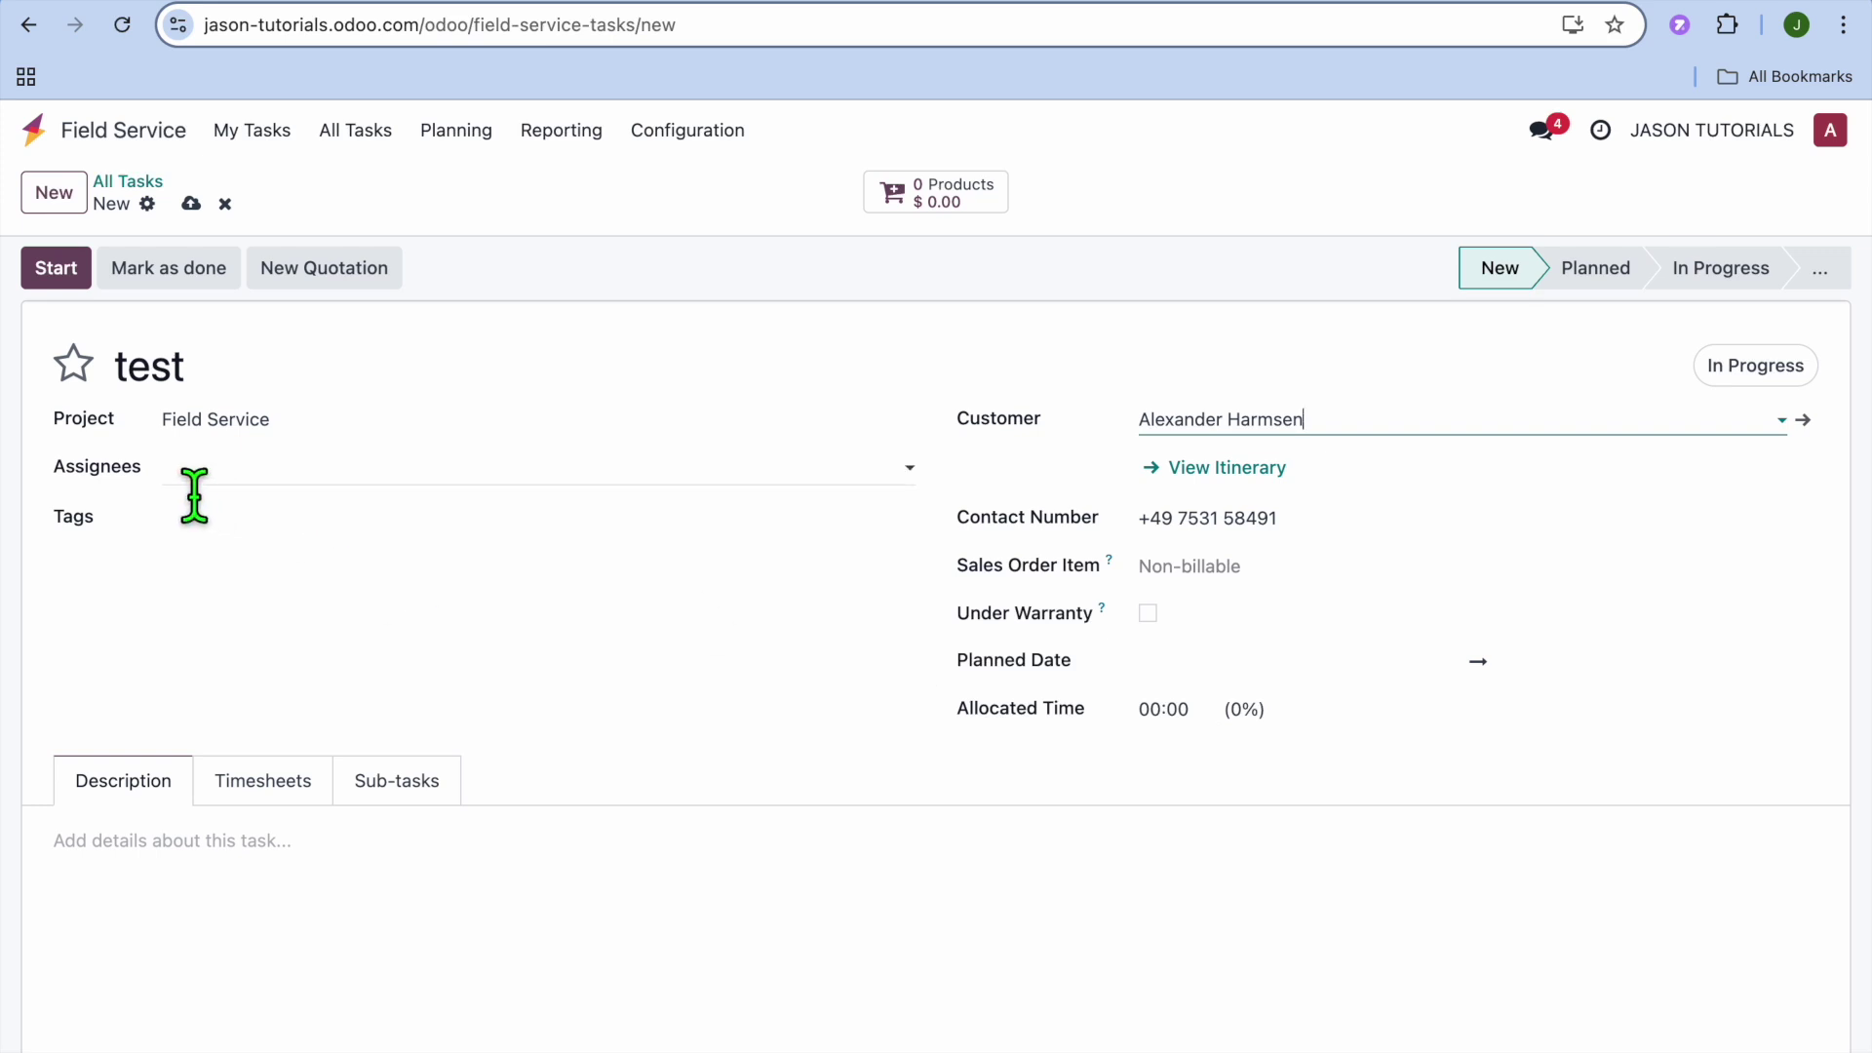
left_click(257, 490)
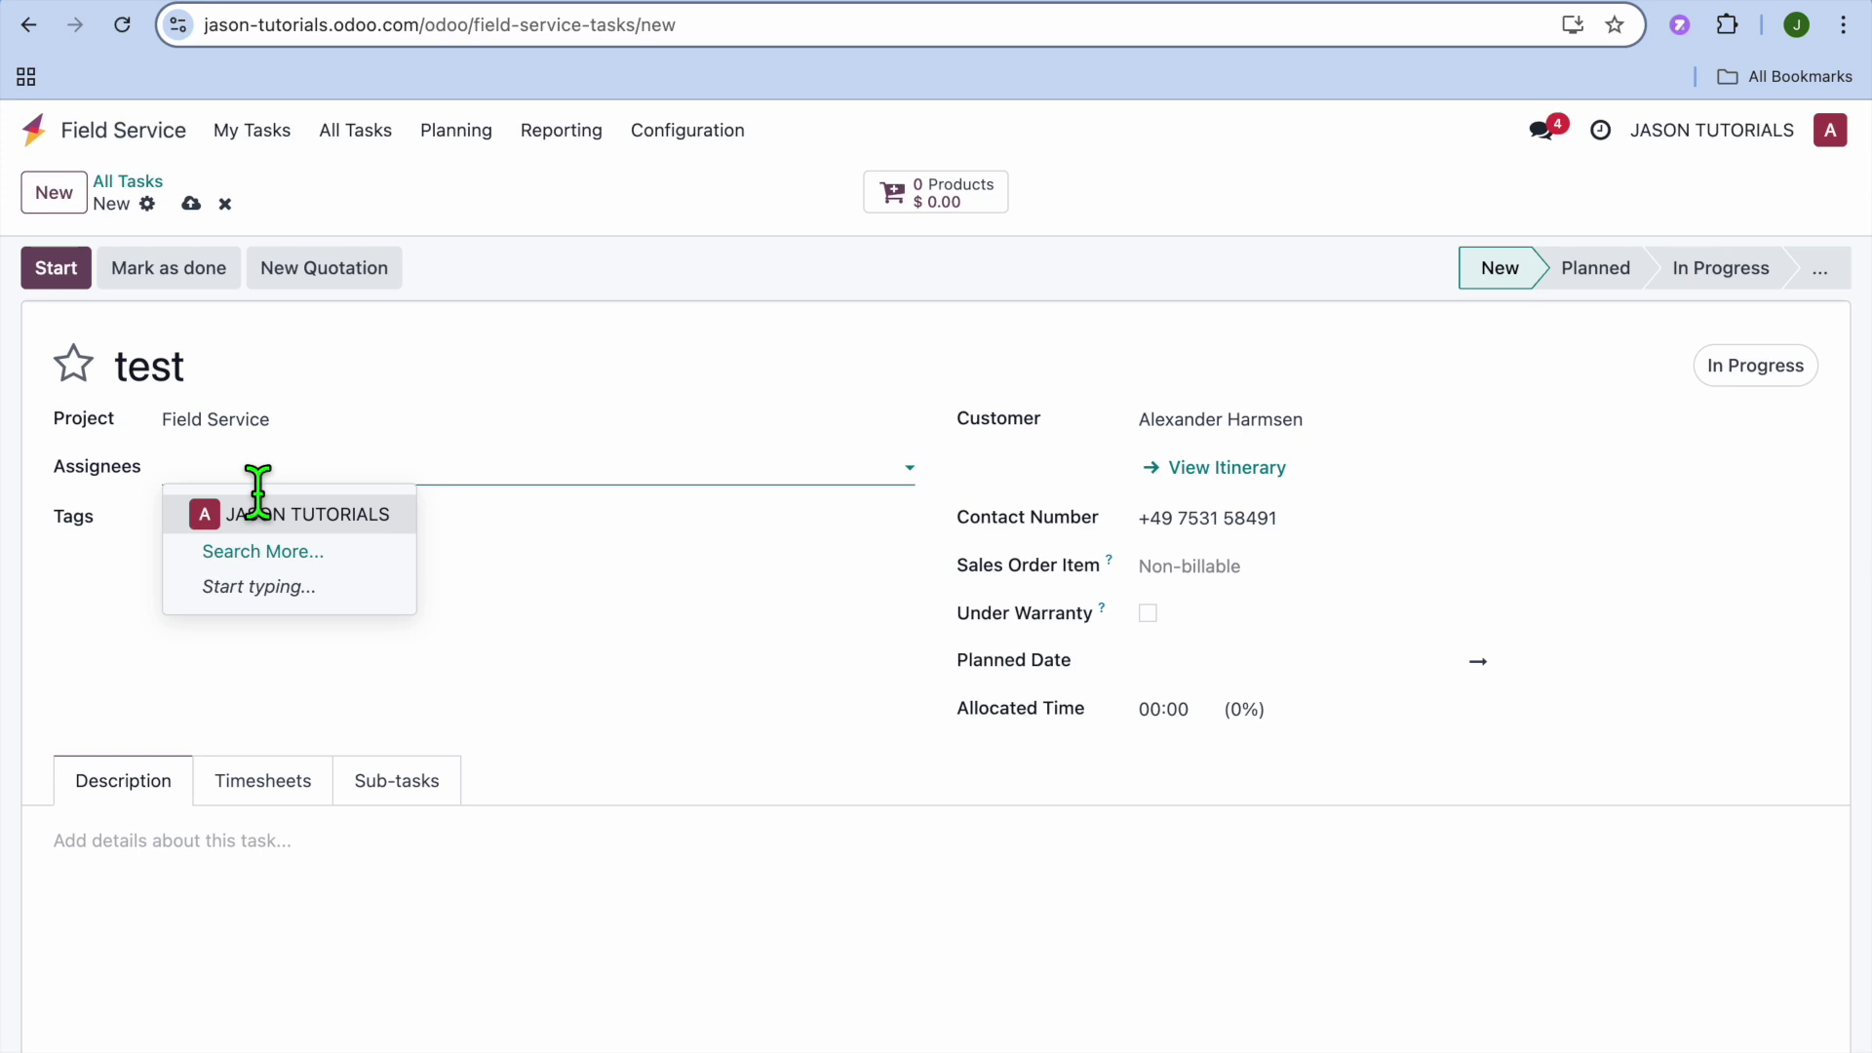
- Create a new assignee from a typed name and enter their e-mail address
type("jo")
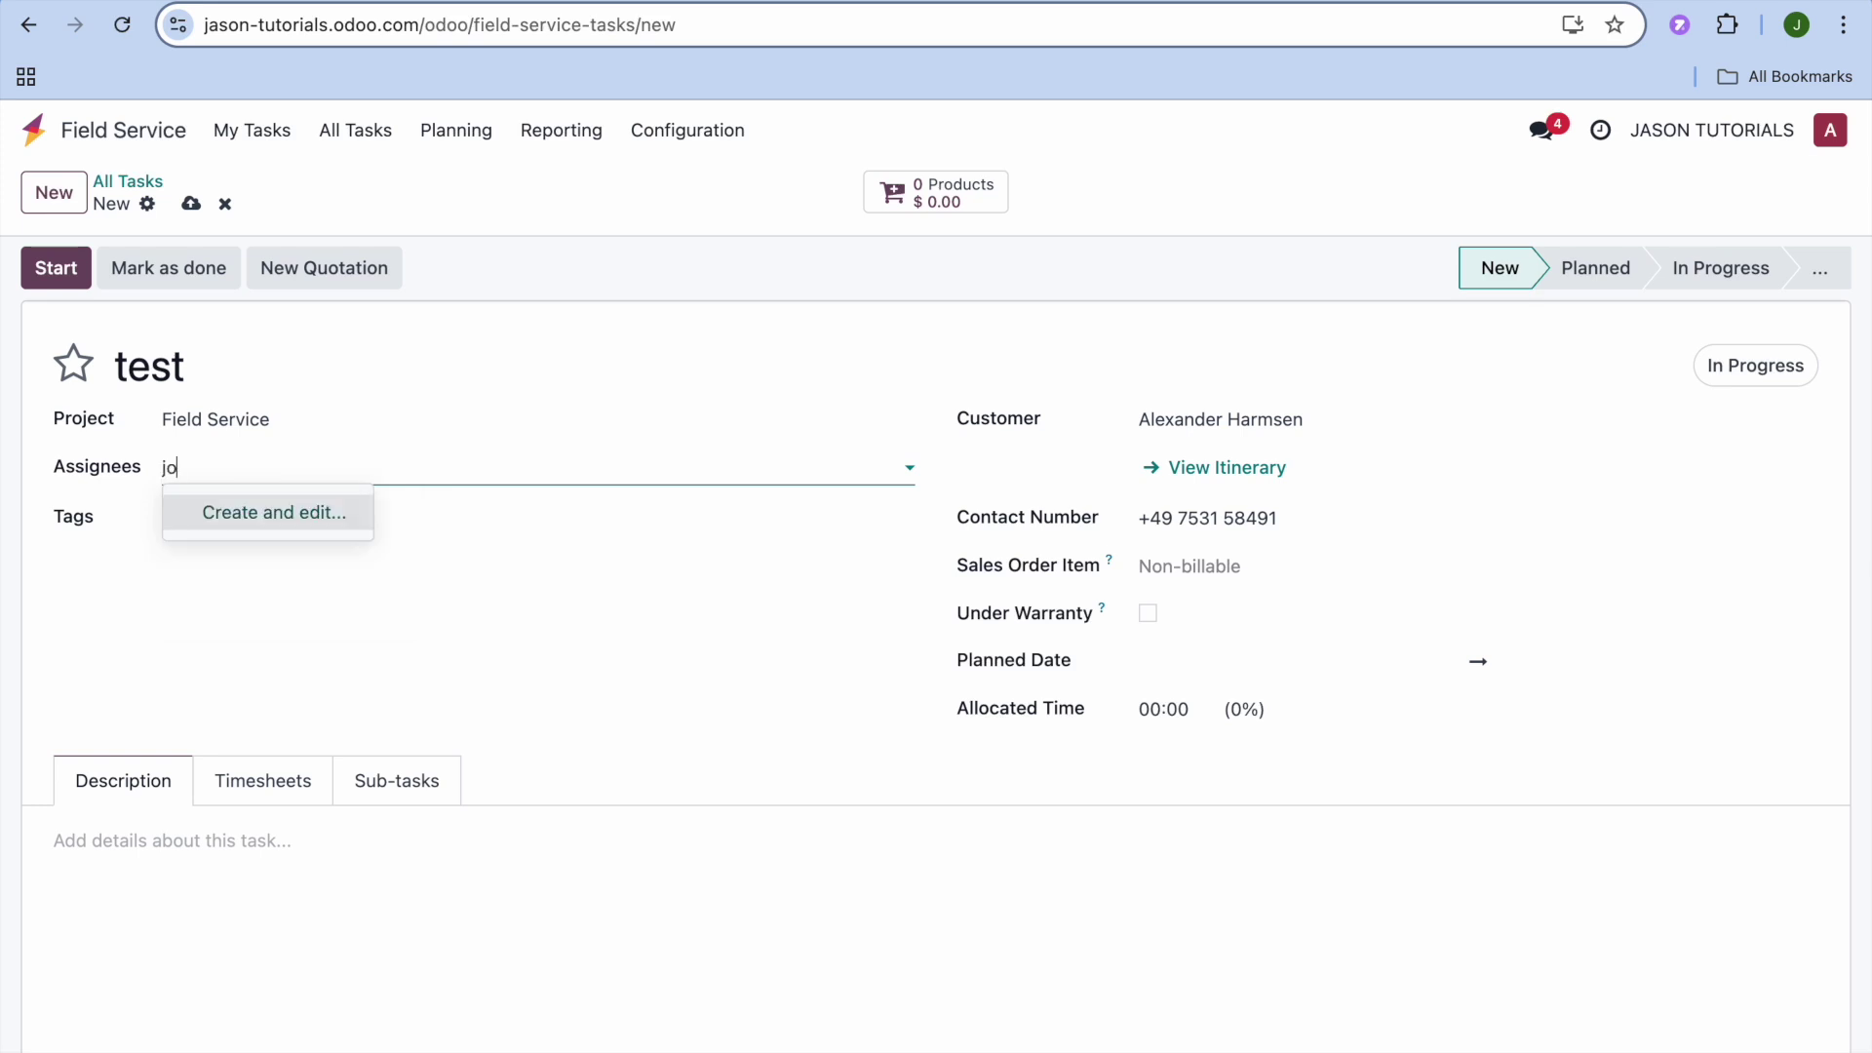
type("hn")
left_click(318, 512)
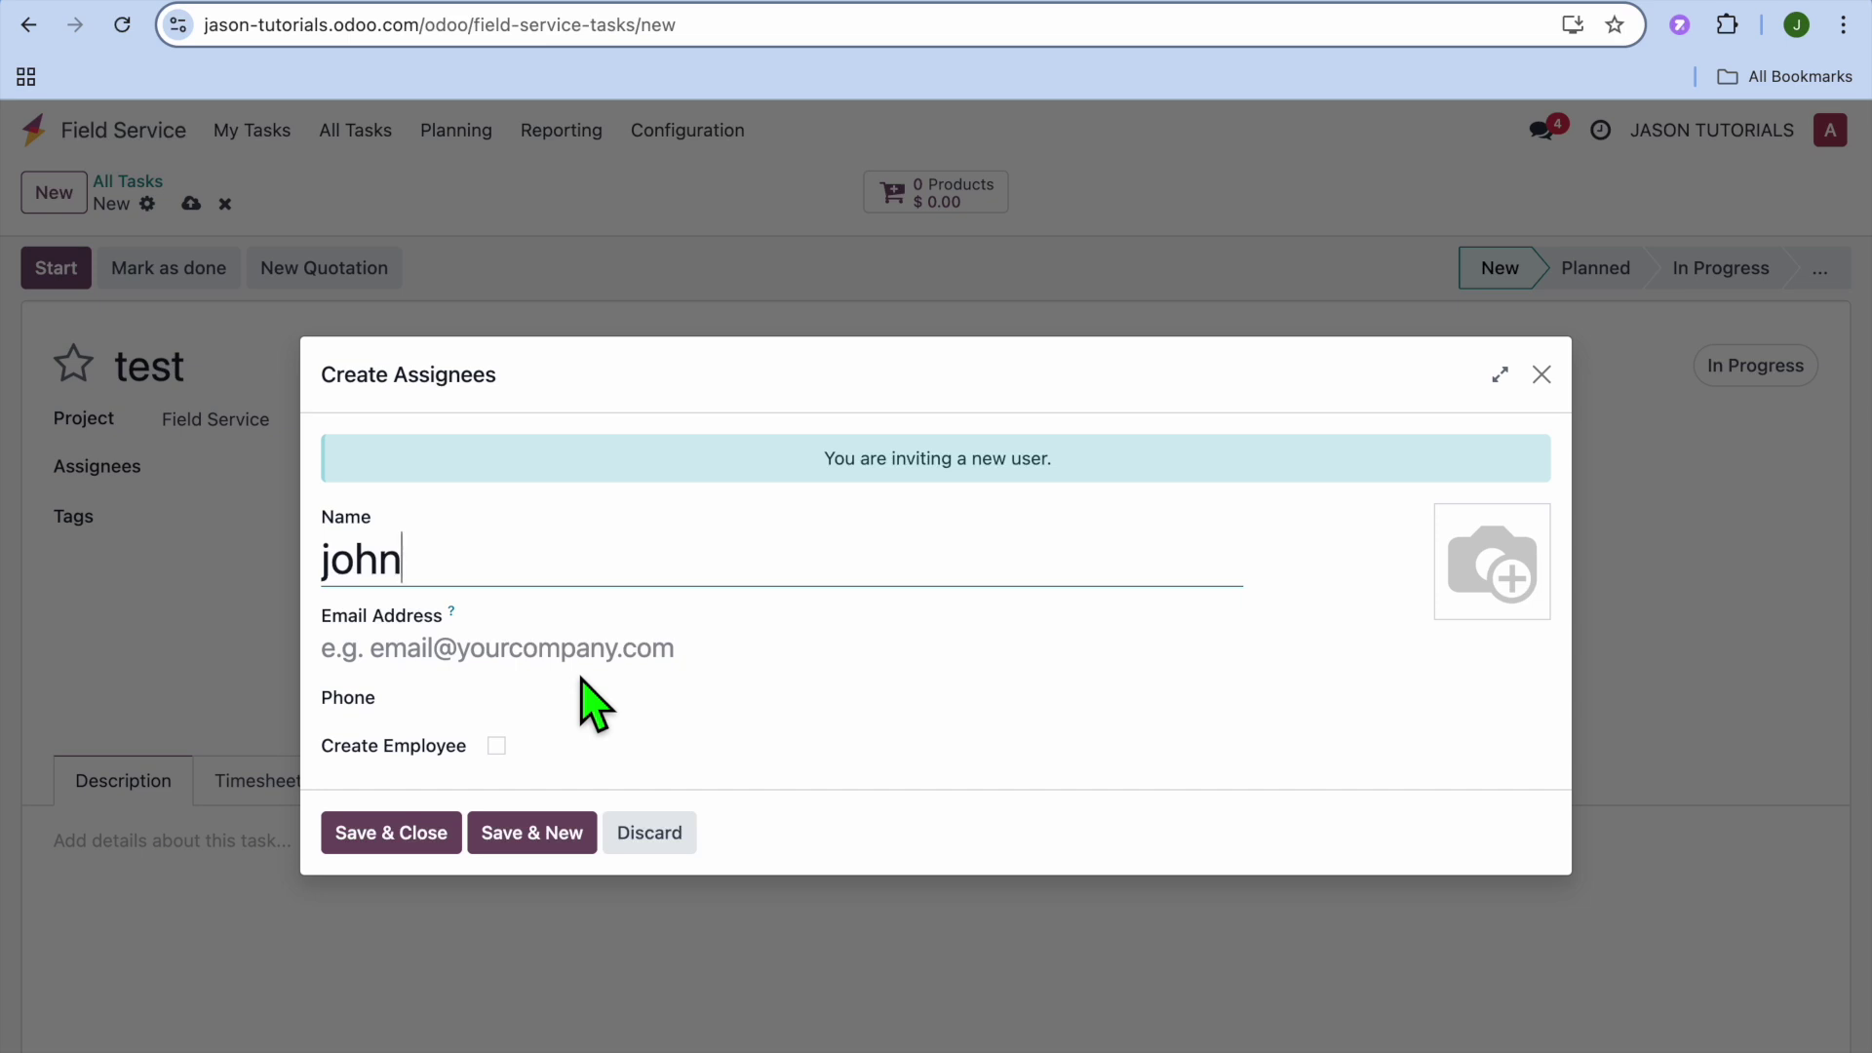
left_click(399, 841)
left_click(583, 652)
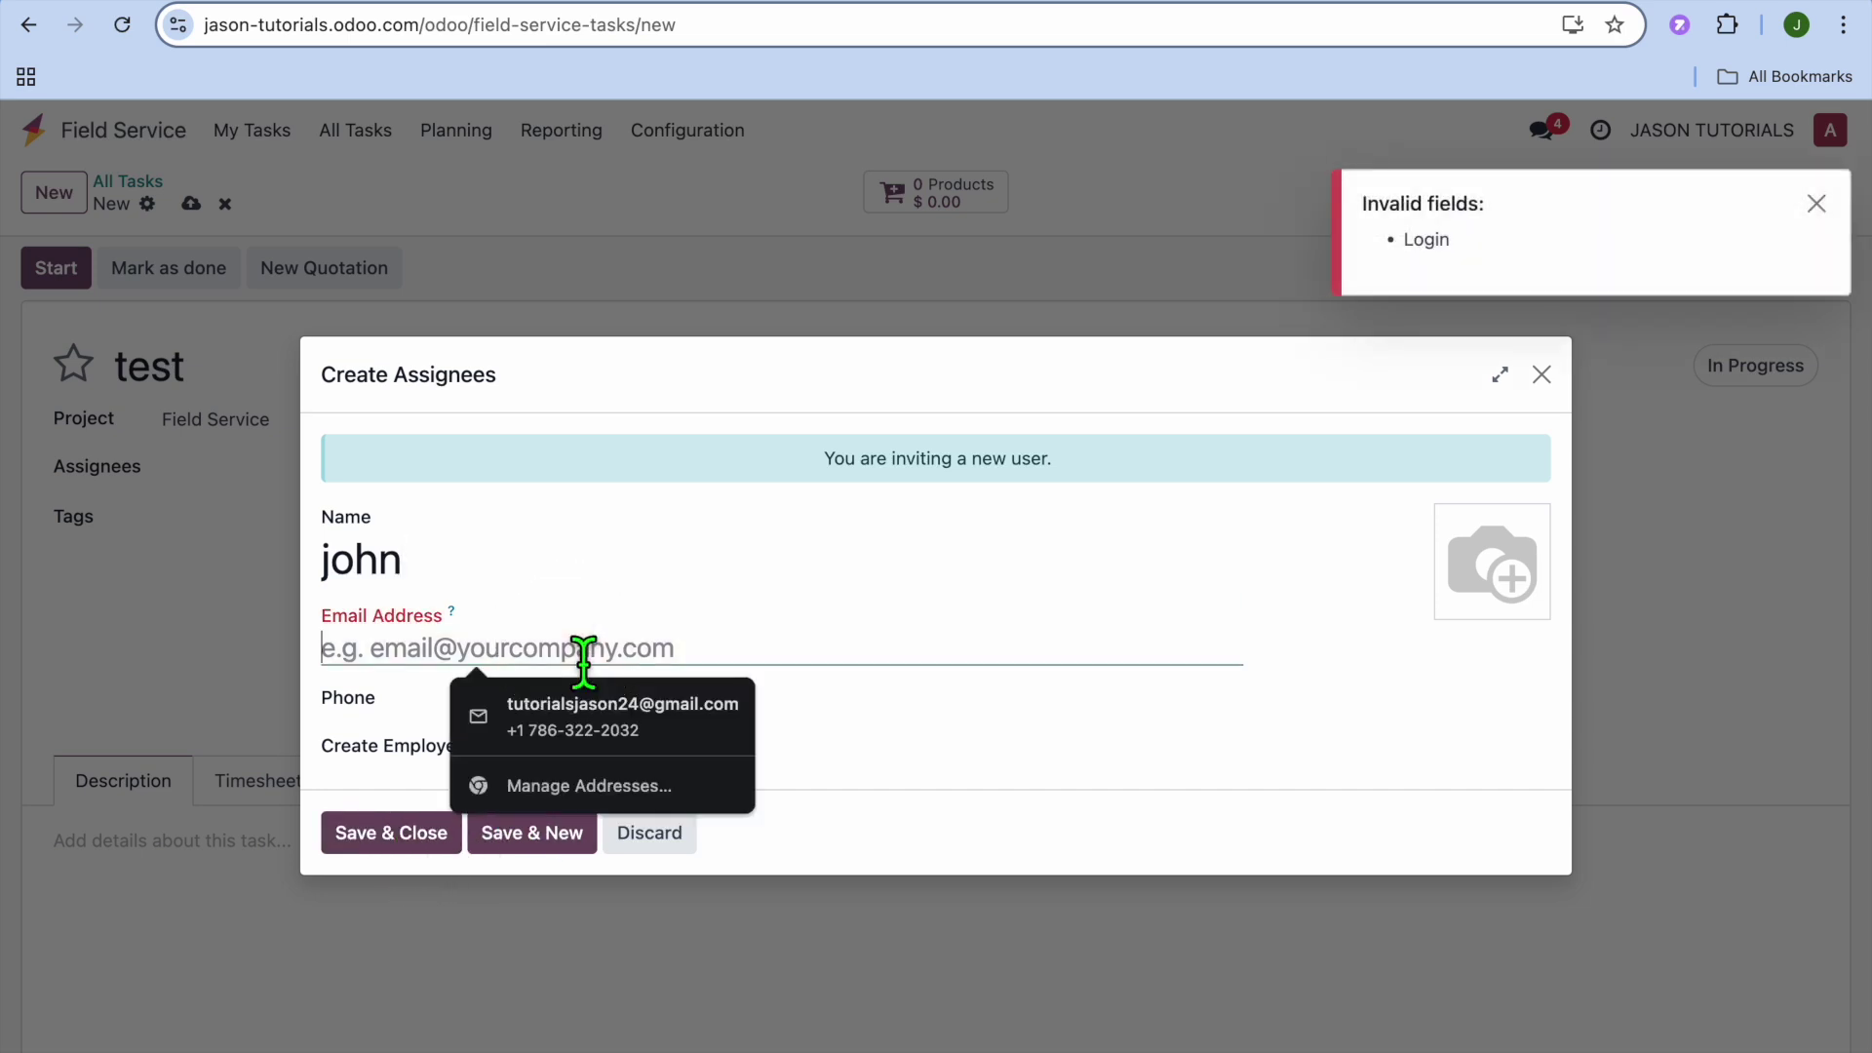
left_click(615, 714)
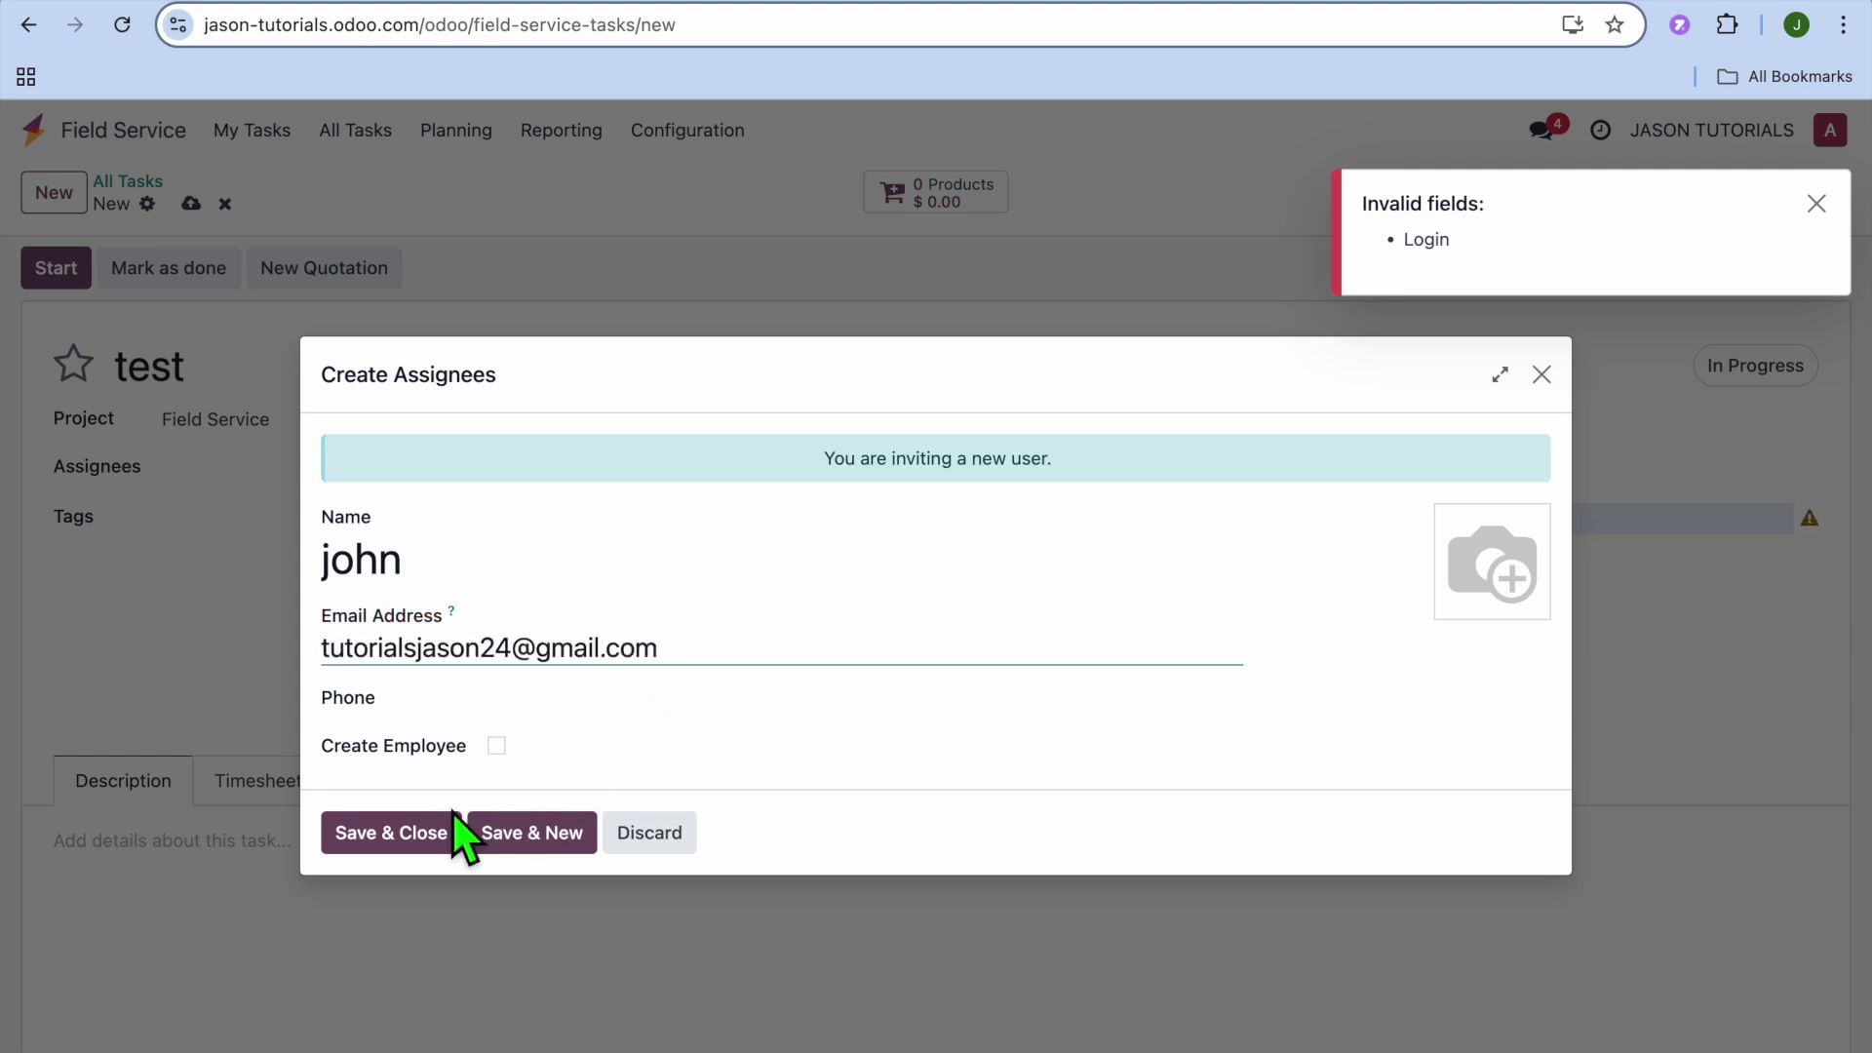
left_click(452, 827)
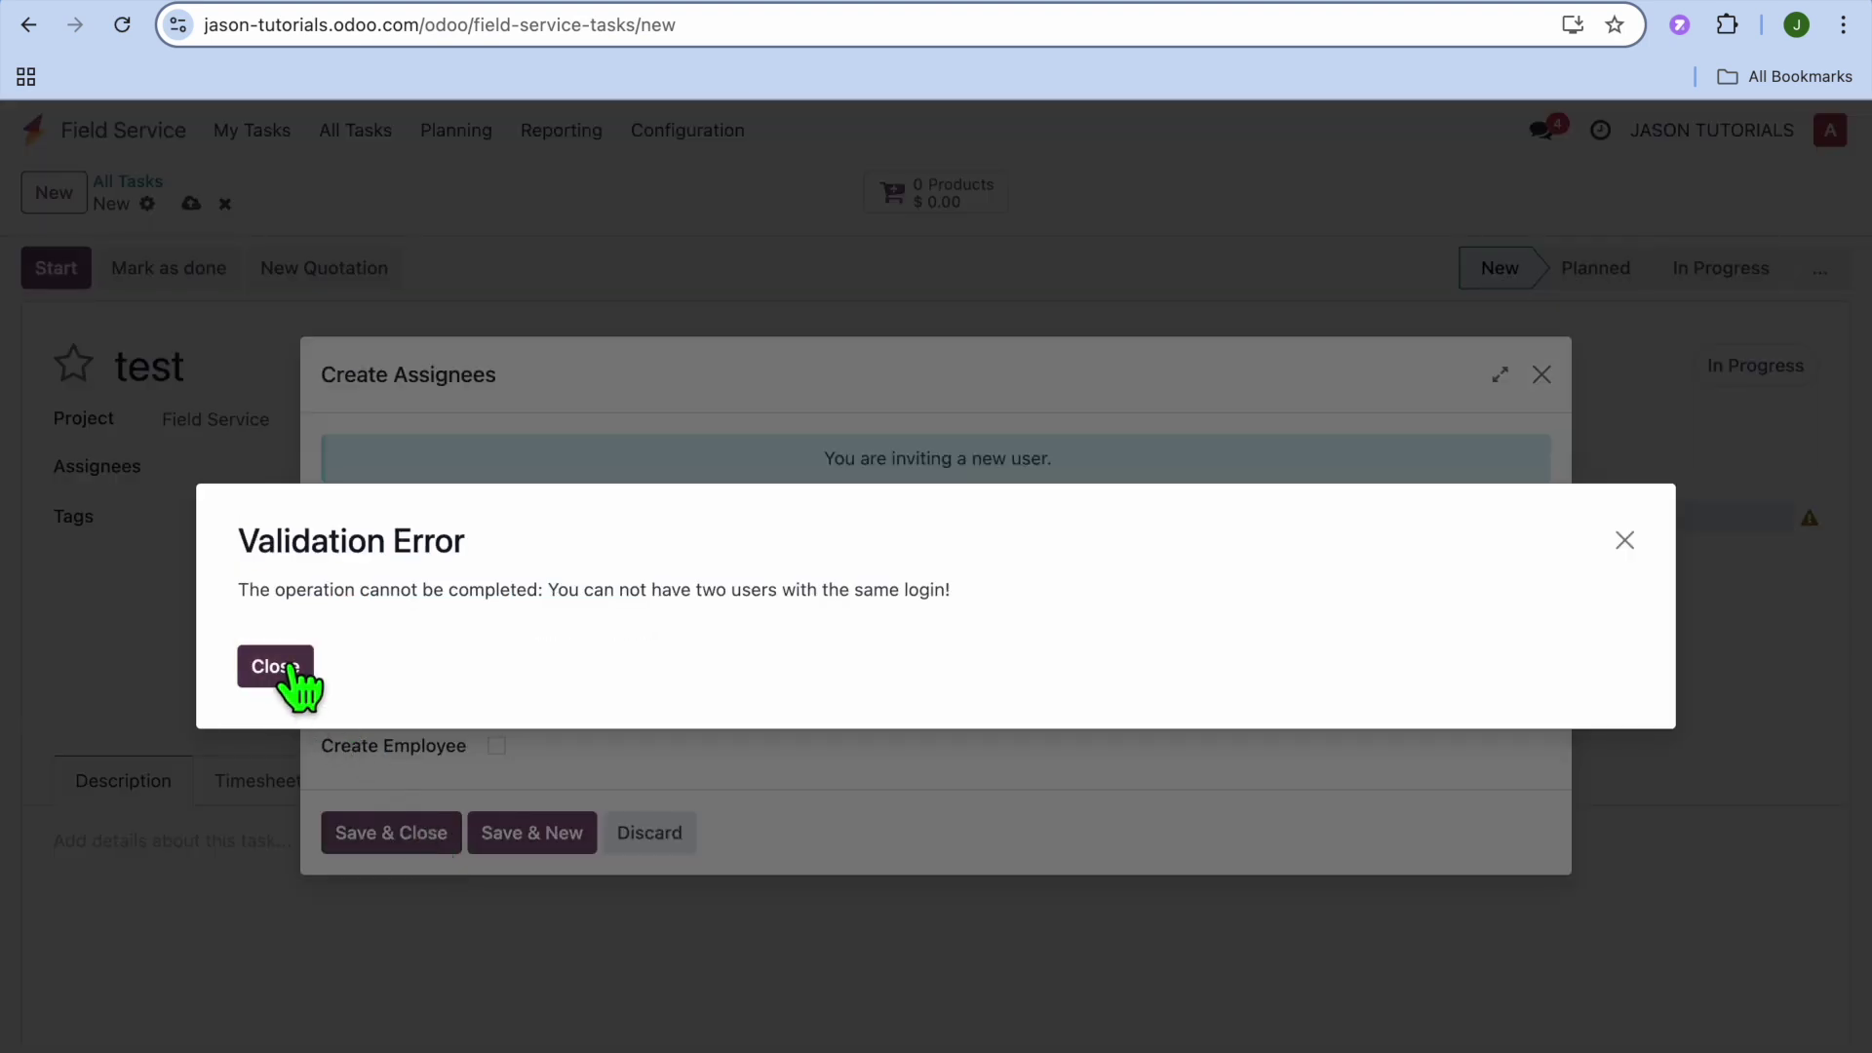
- Shorten the e-mail to a unique login, tick Create Employee, and save the assignee
left_click(290, 665)
left_click(415, 834)
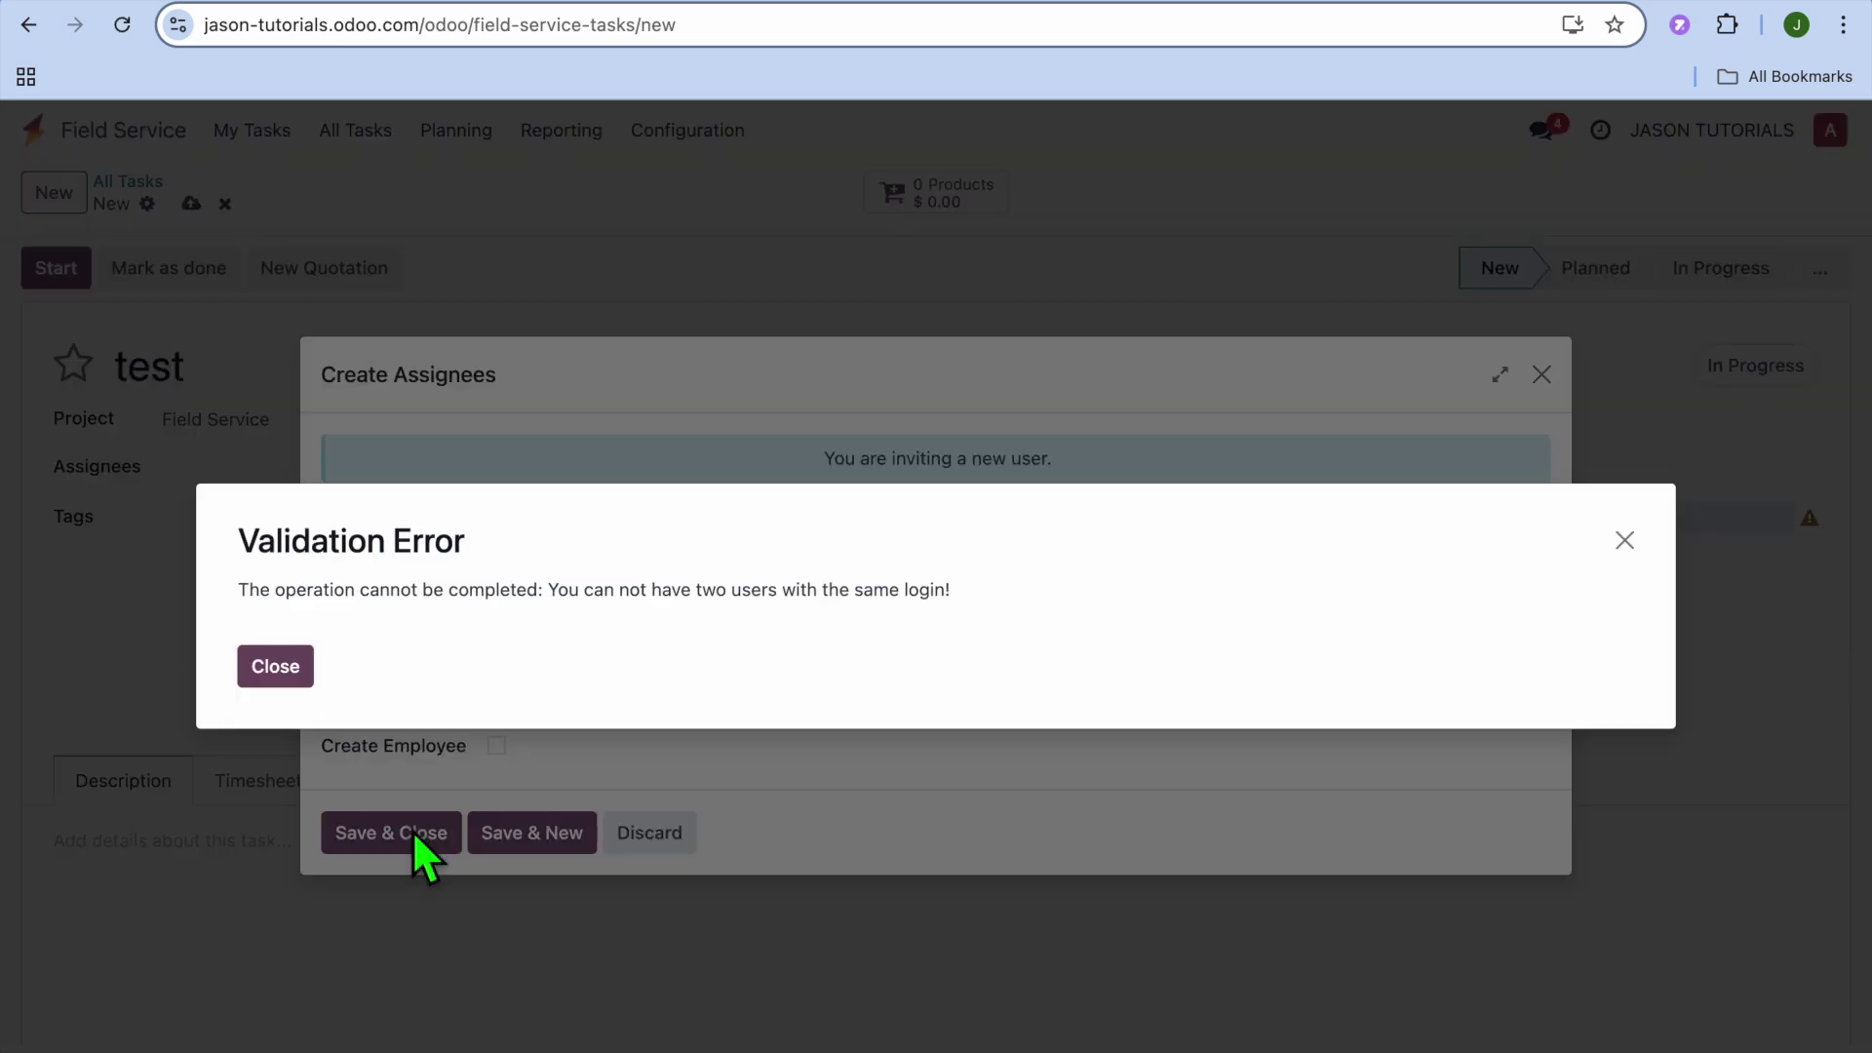
left_click(287, 673)
left_click(701, 656)
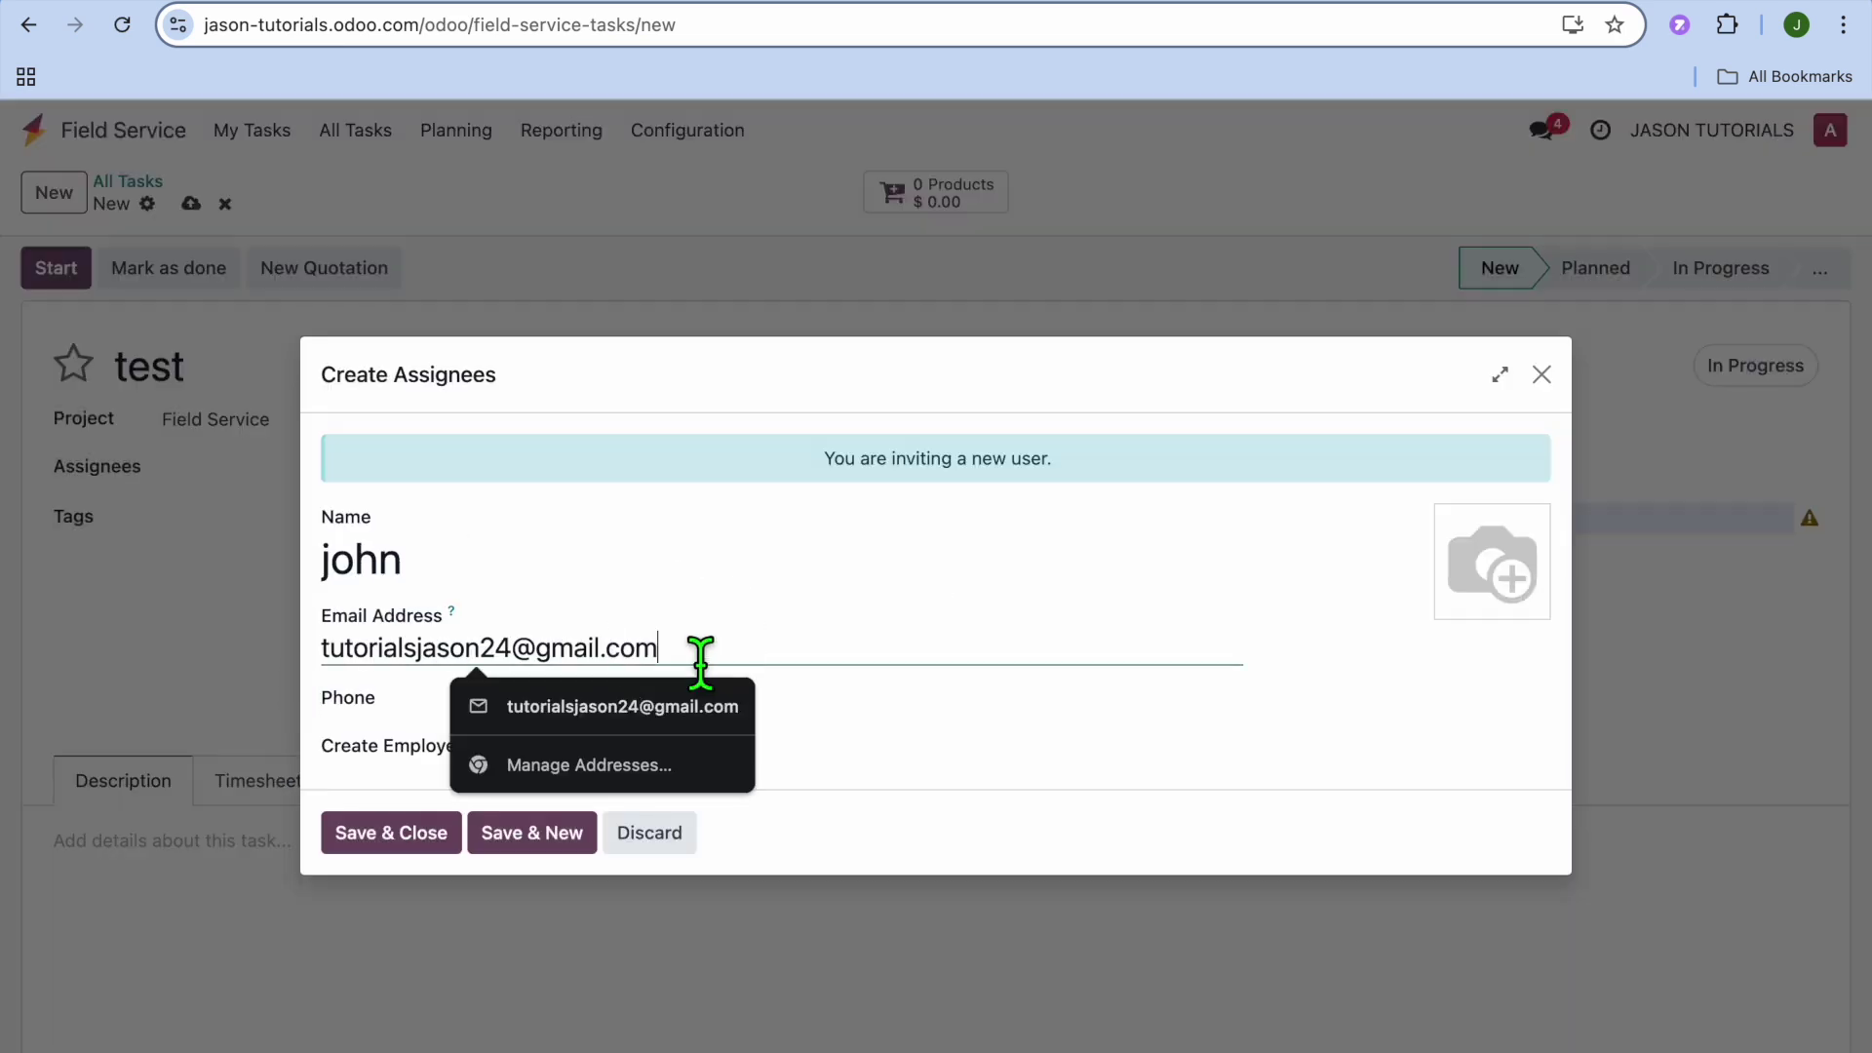
left_click(512, 648)
key("BackSpace")
key("BackSpace")
key("BackSpace")
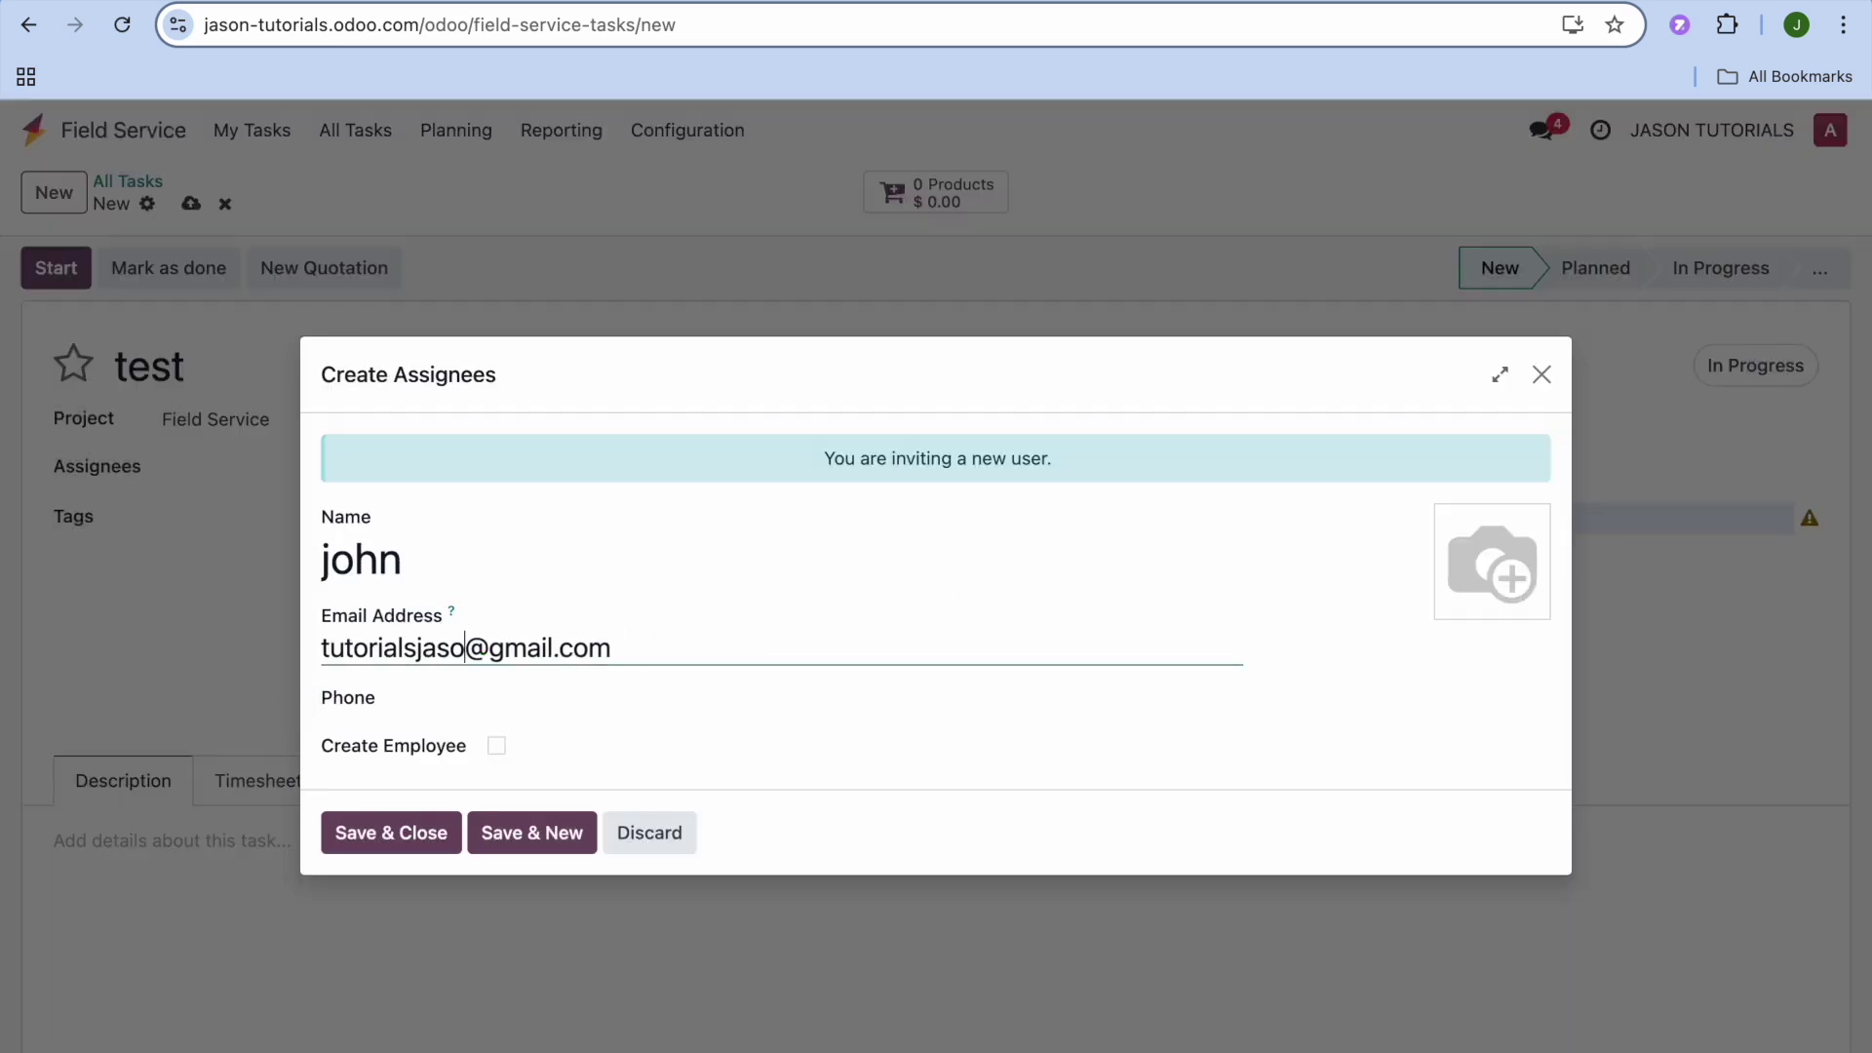
left_click(402, 831)
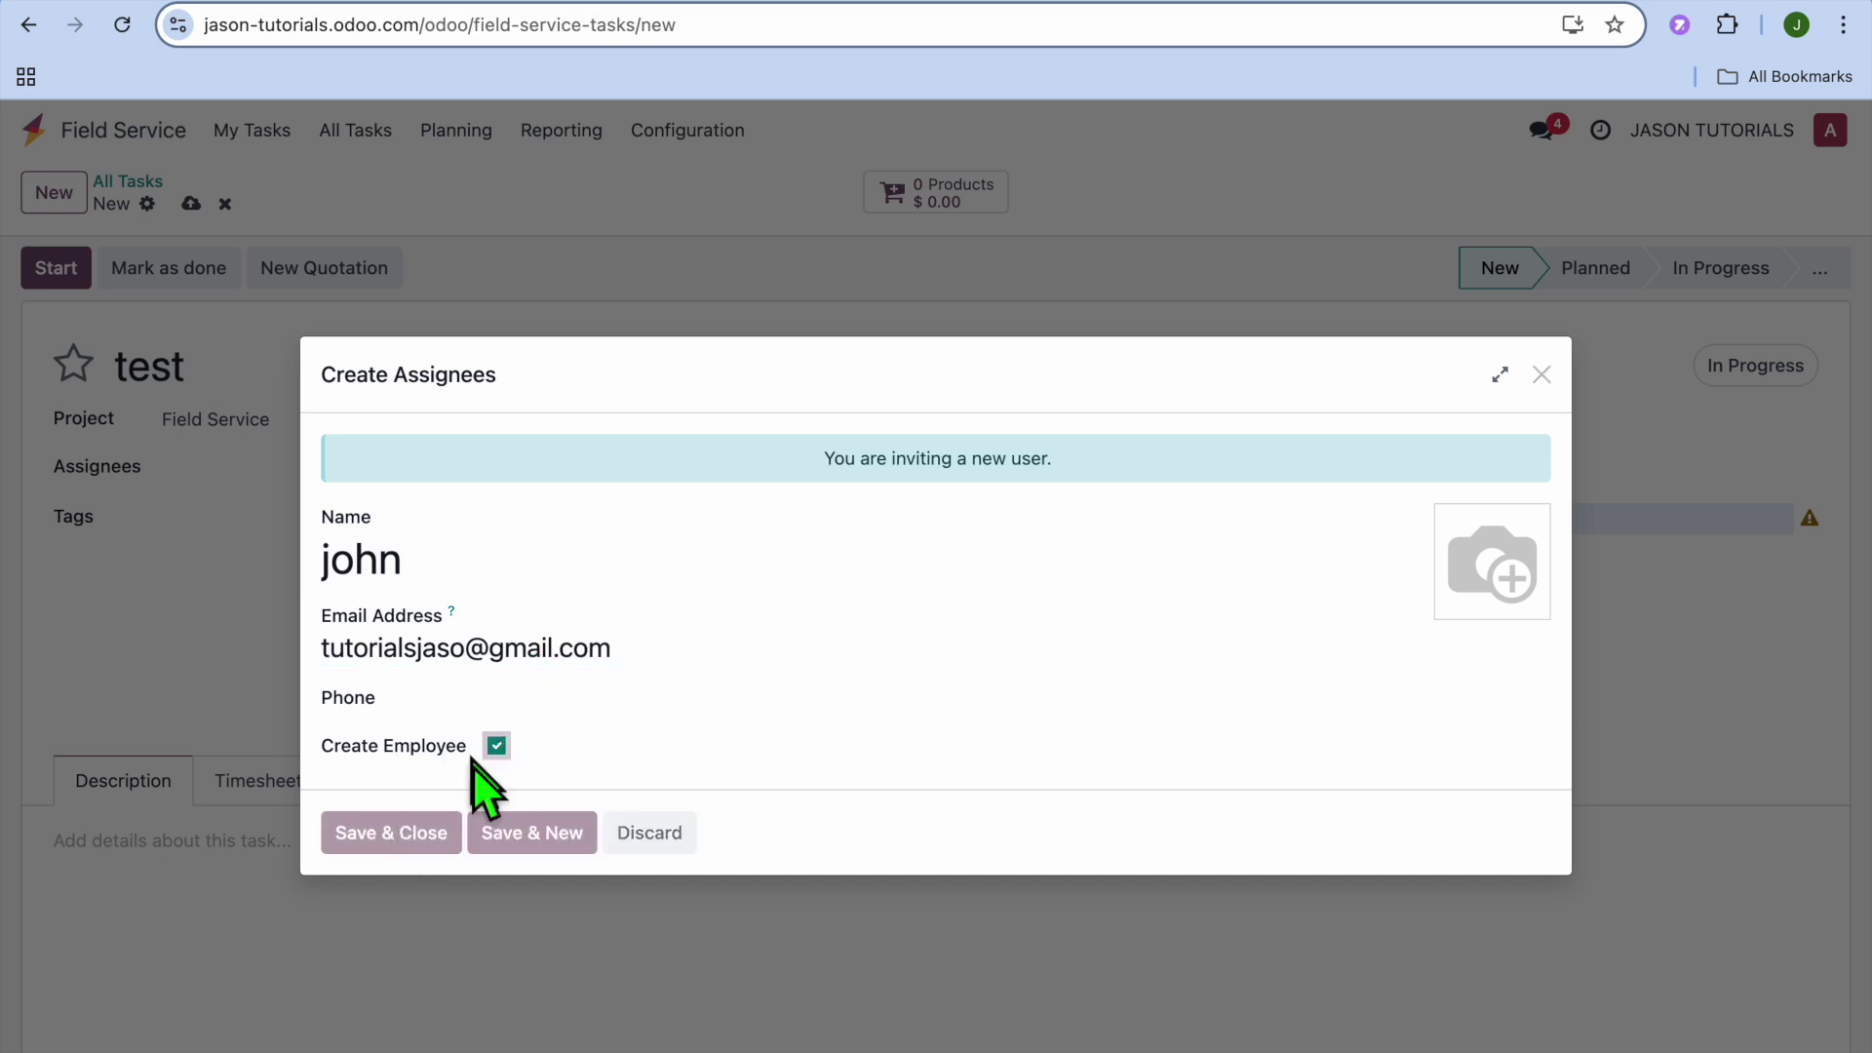
left_click(396, 831)
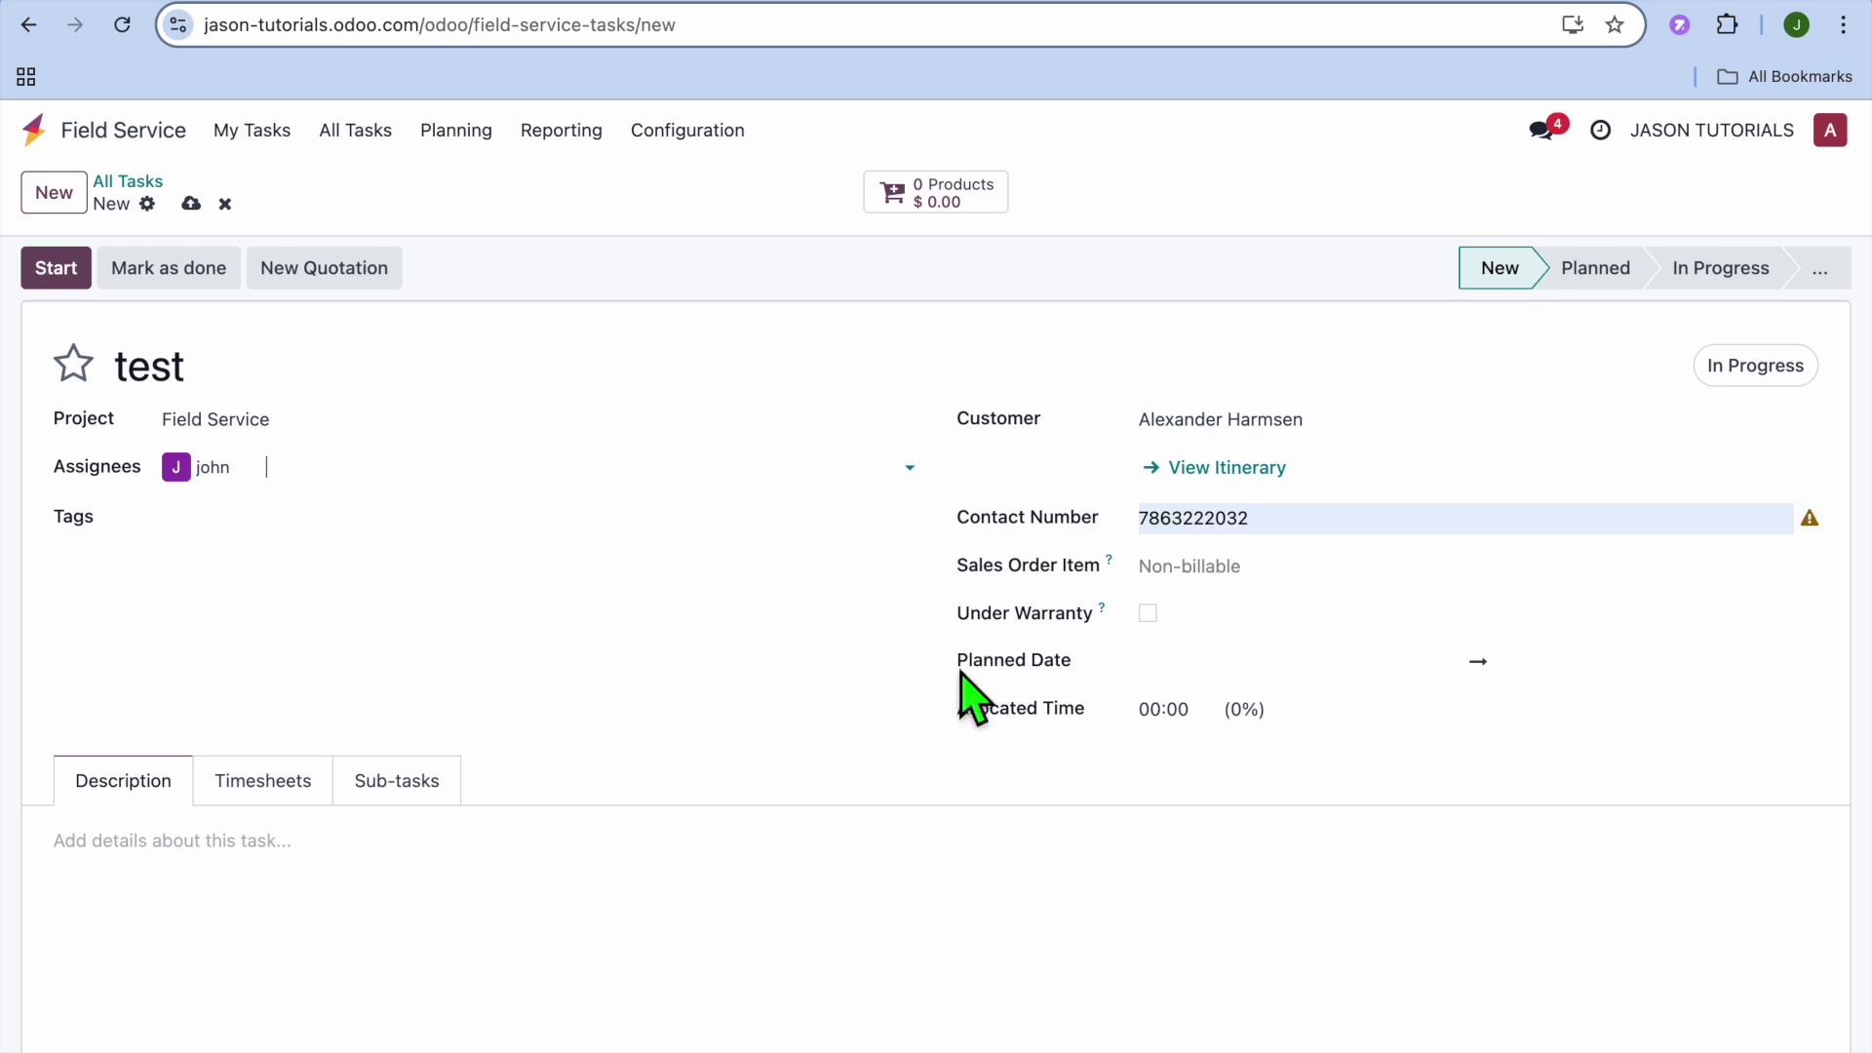
- Set the planned date range to March 21, 14:00 through March 22, 15:00, 2025
left_click(1319, 673)
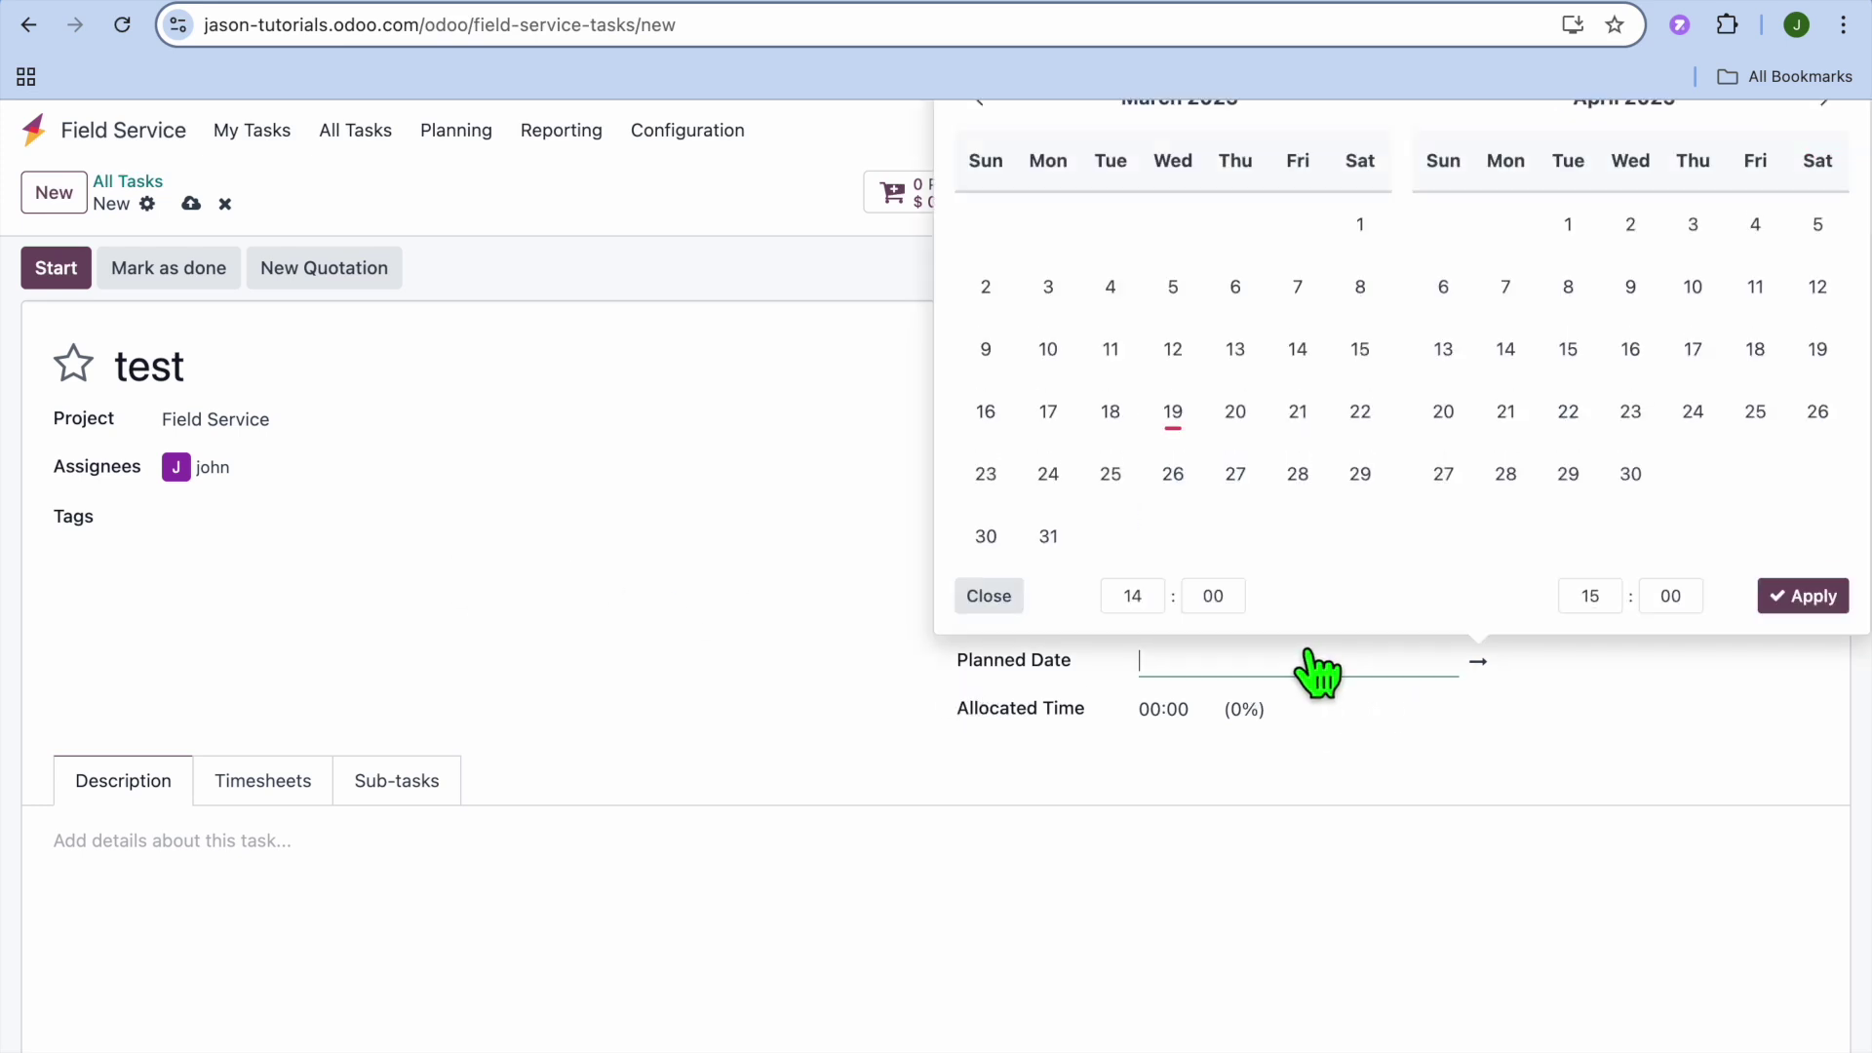
left_click(1307, 427)
left_click(1547, 669)
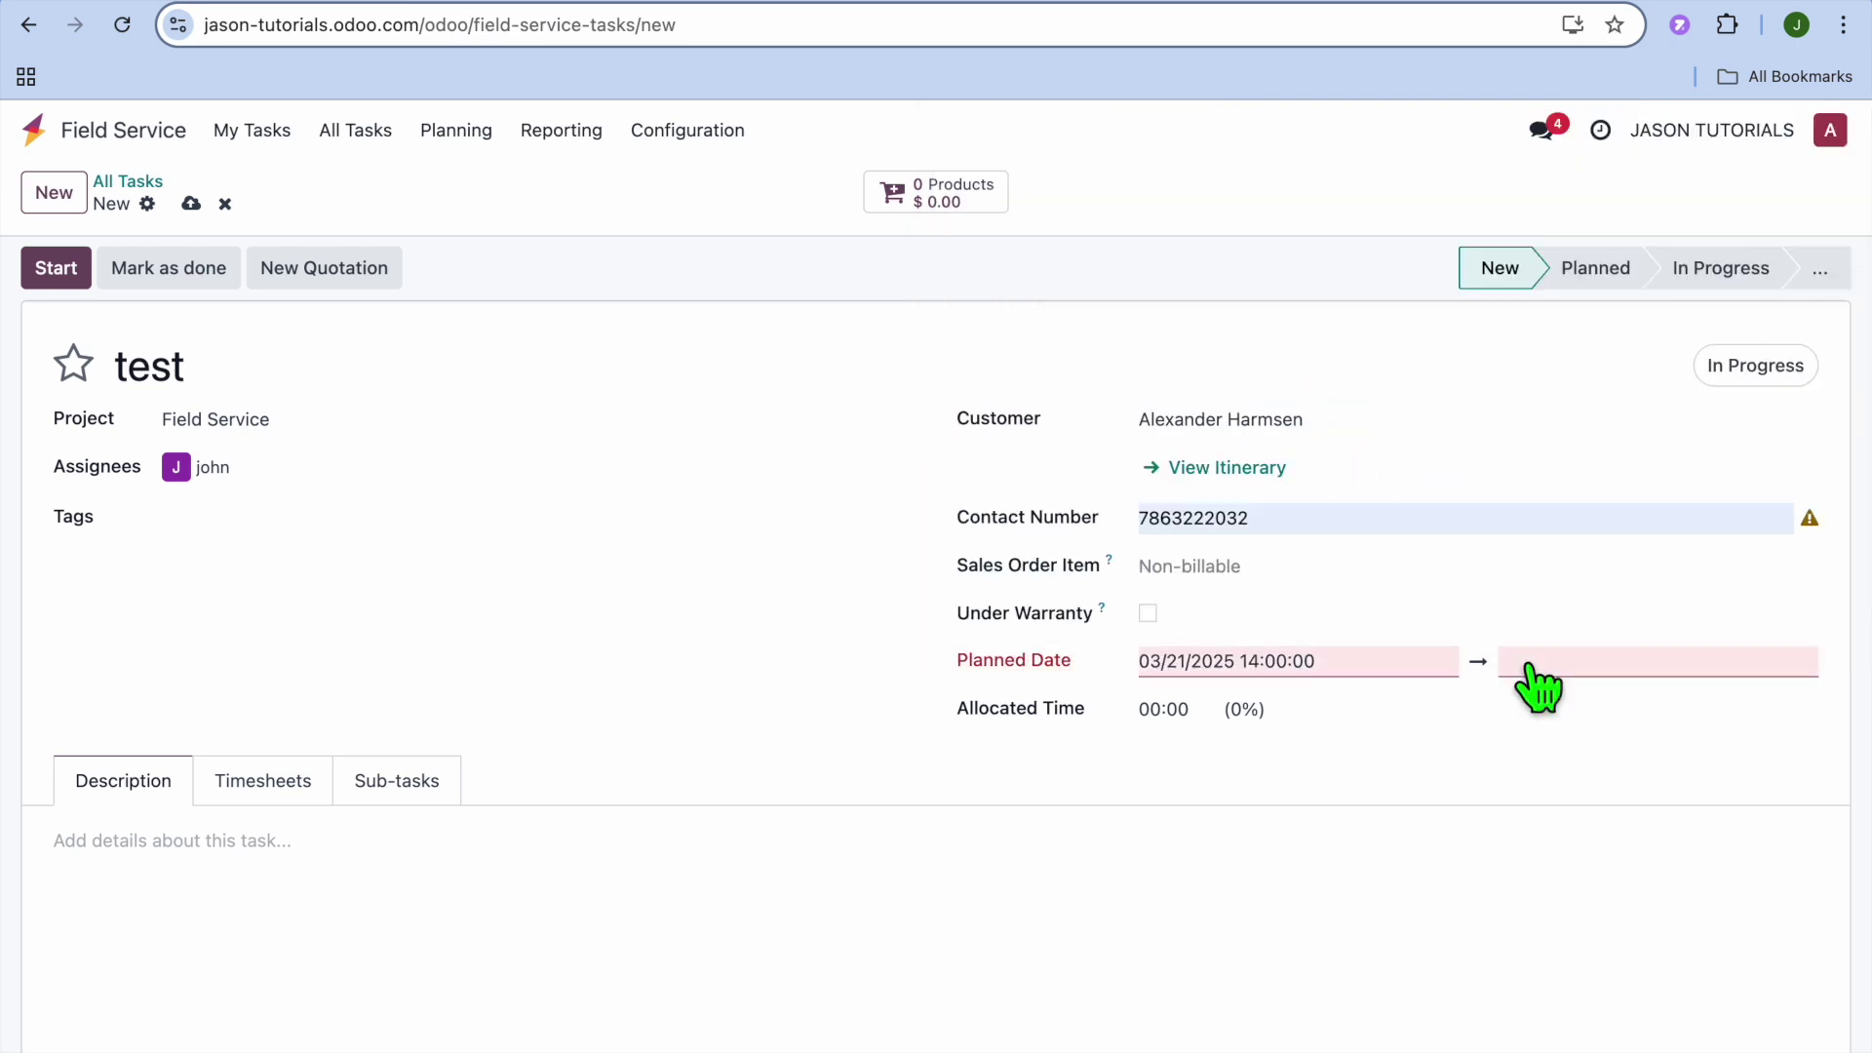
left_click(1534, 671)
left_click(1371, 427)
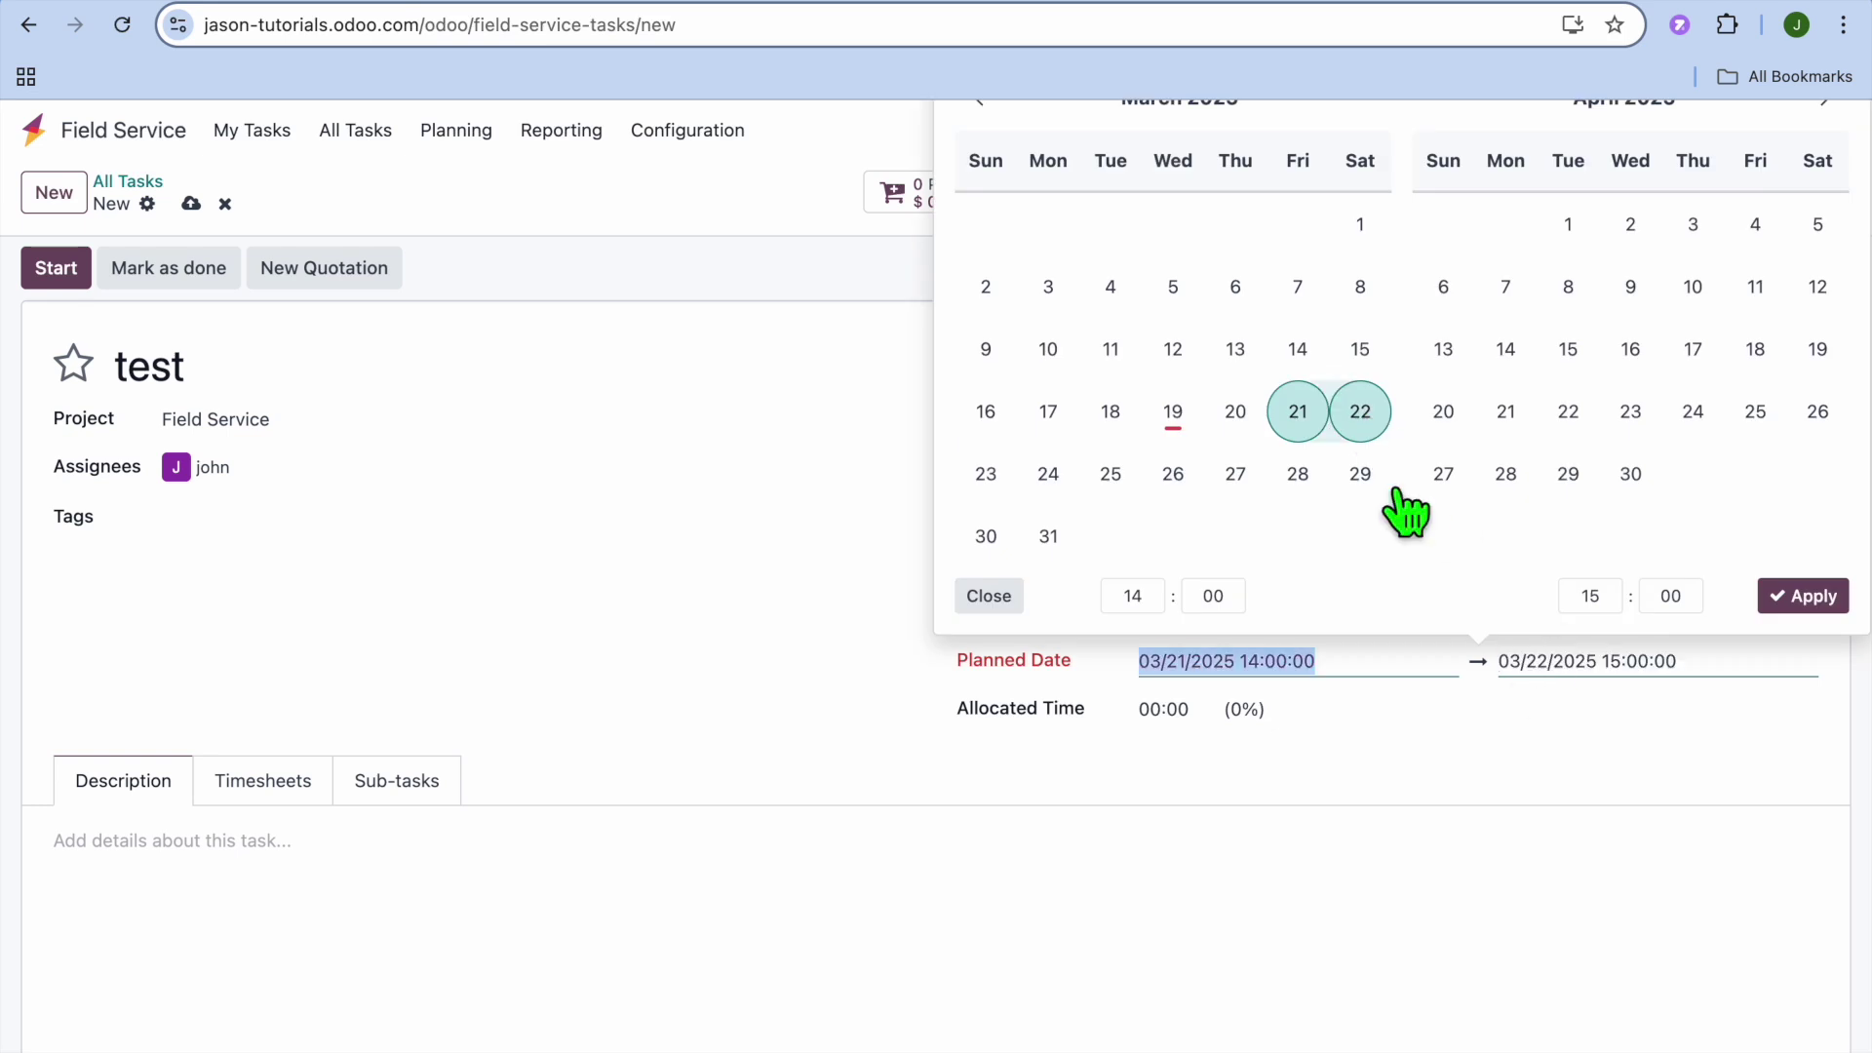
left_click(1812, 600)
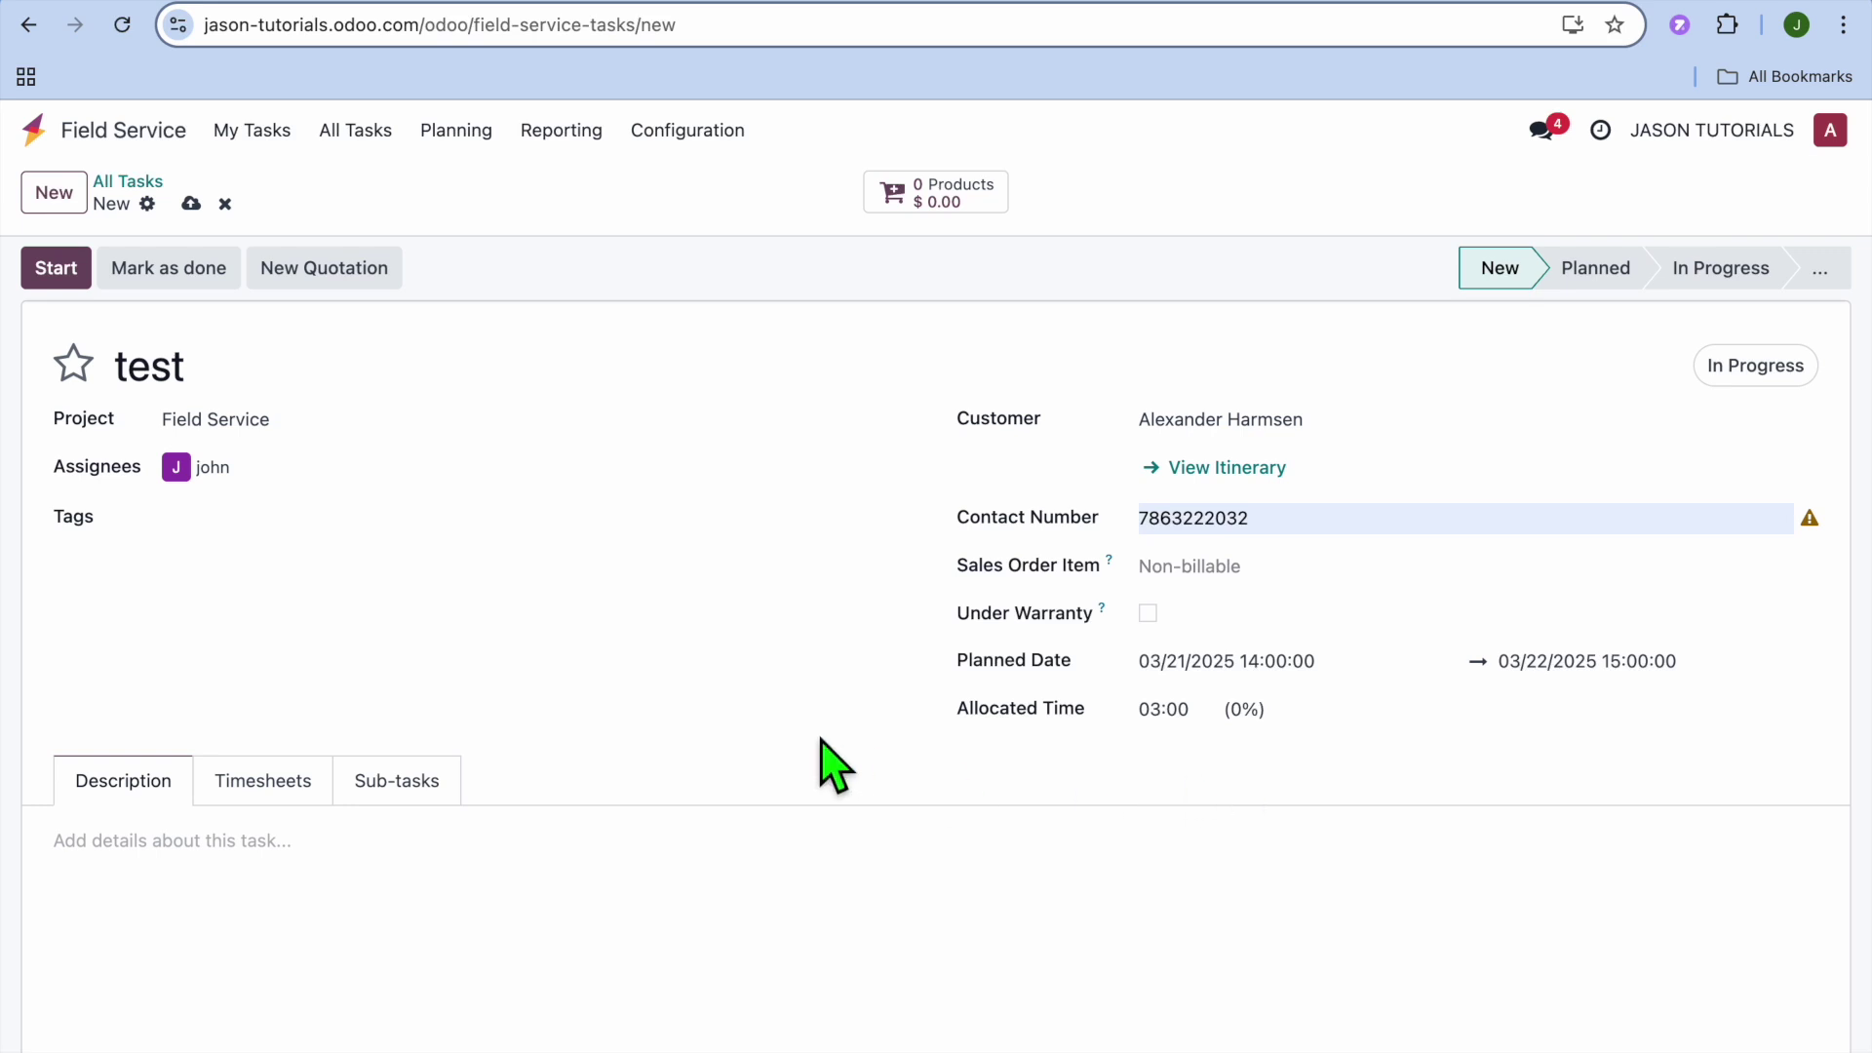
scroll(829, 759, "down", 3)
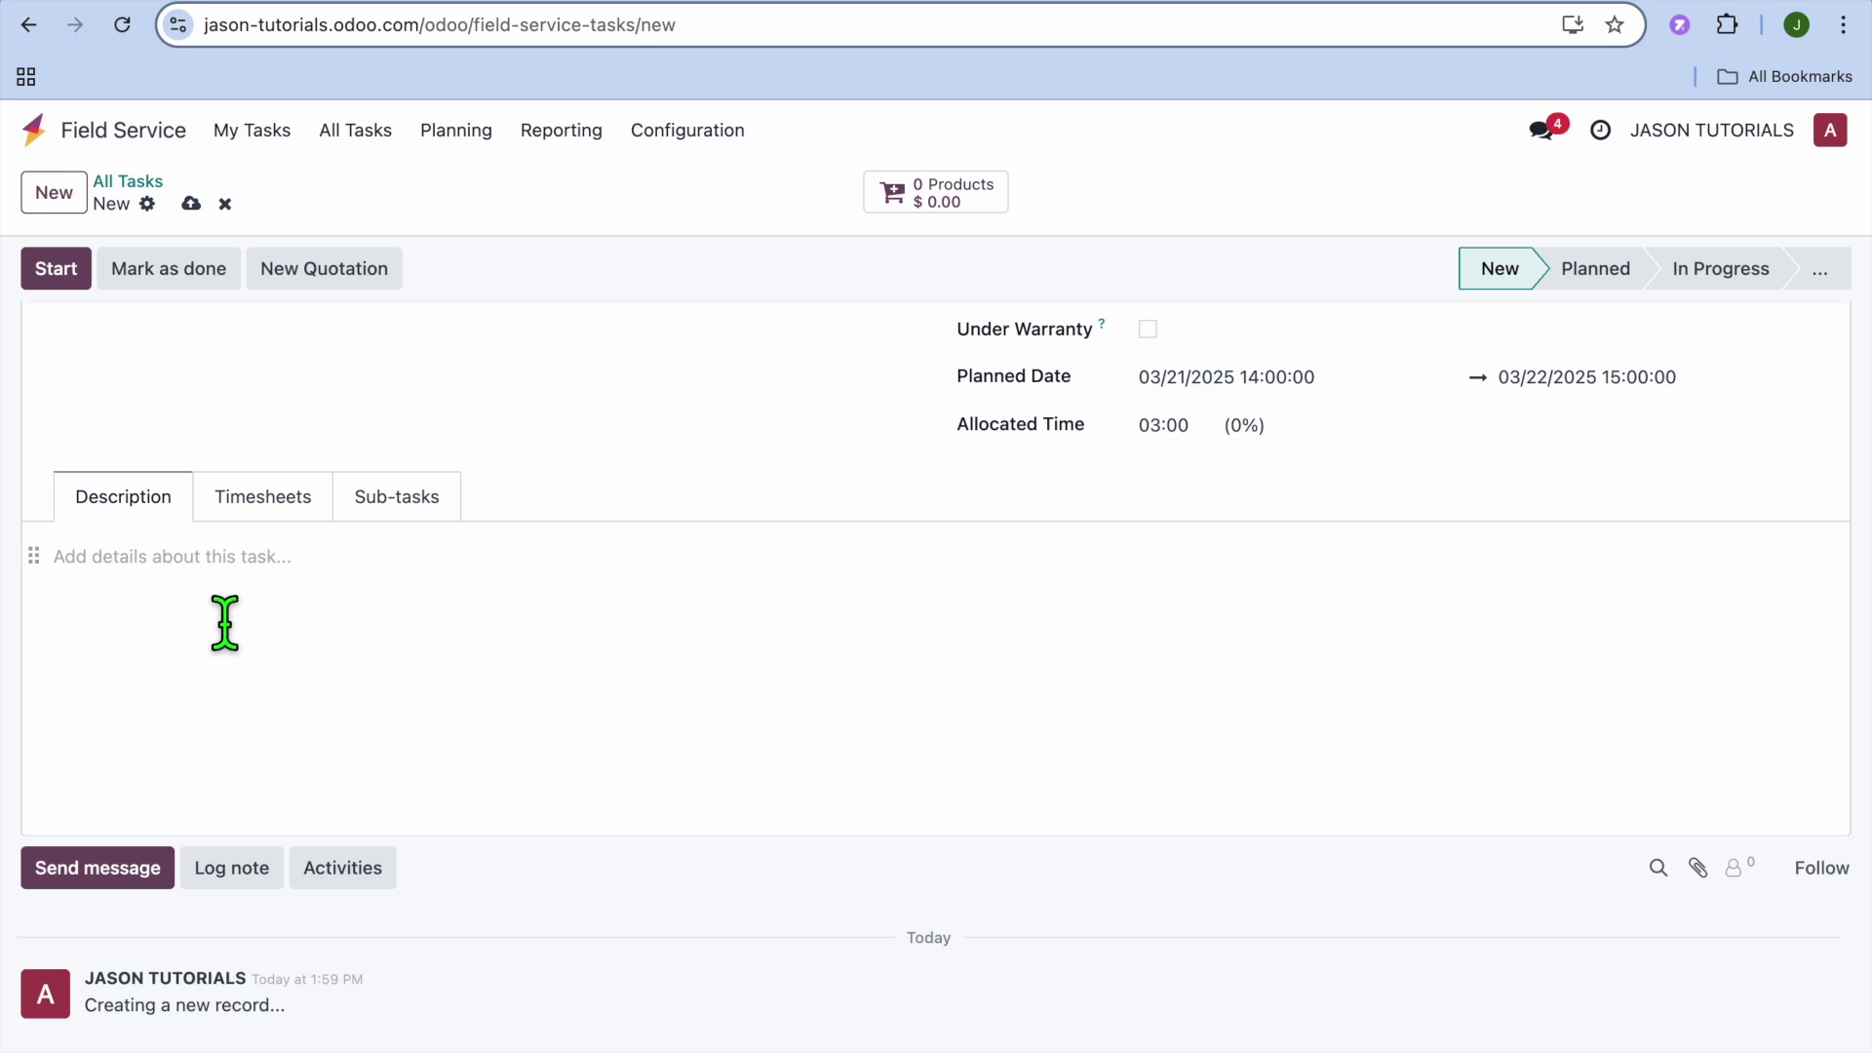
scroll(220, 615, "up", 3)
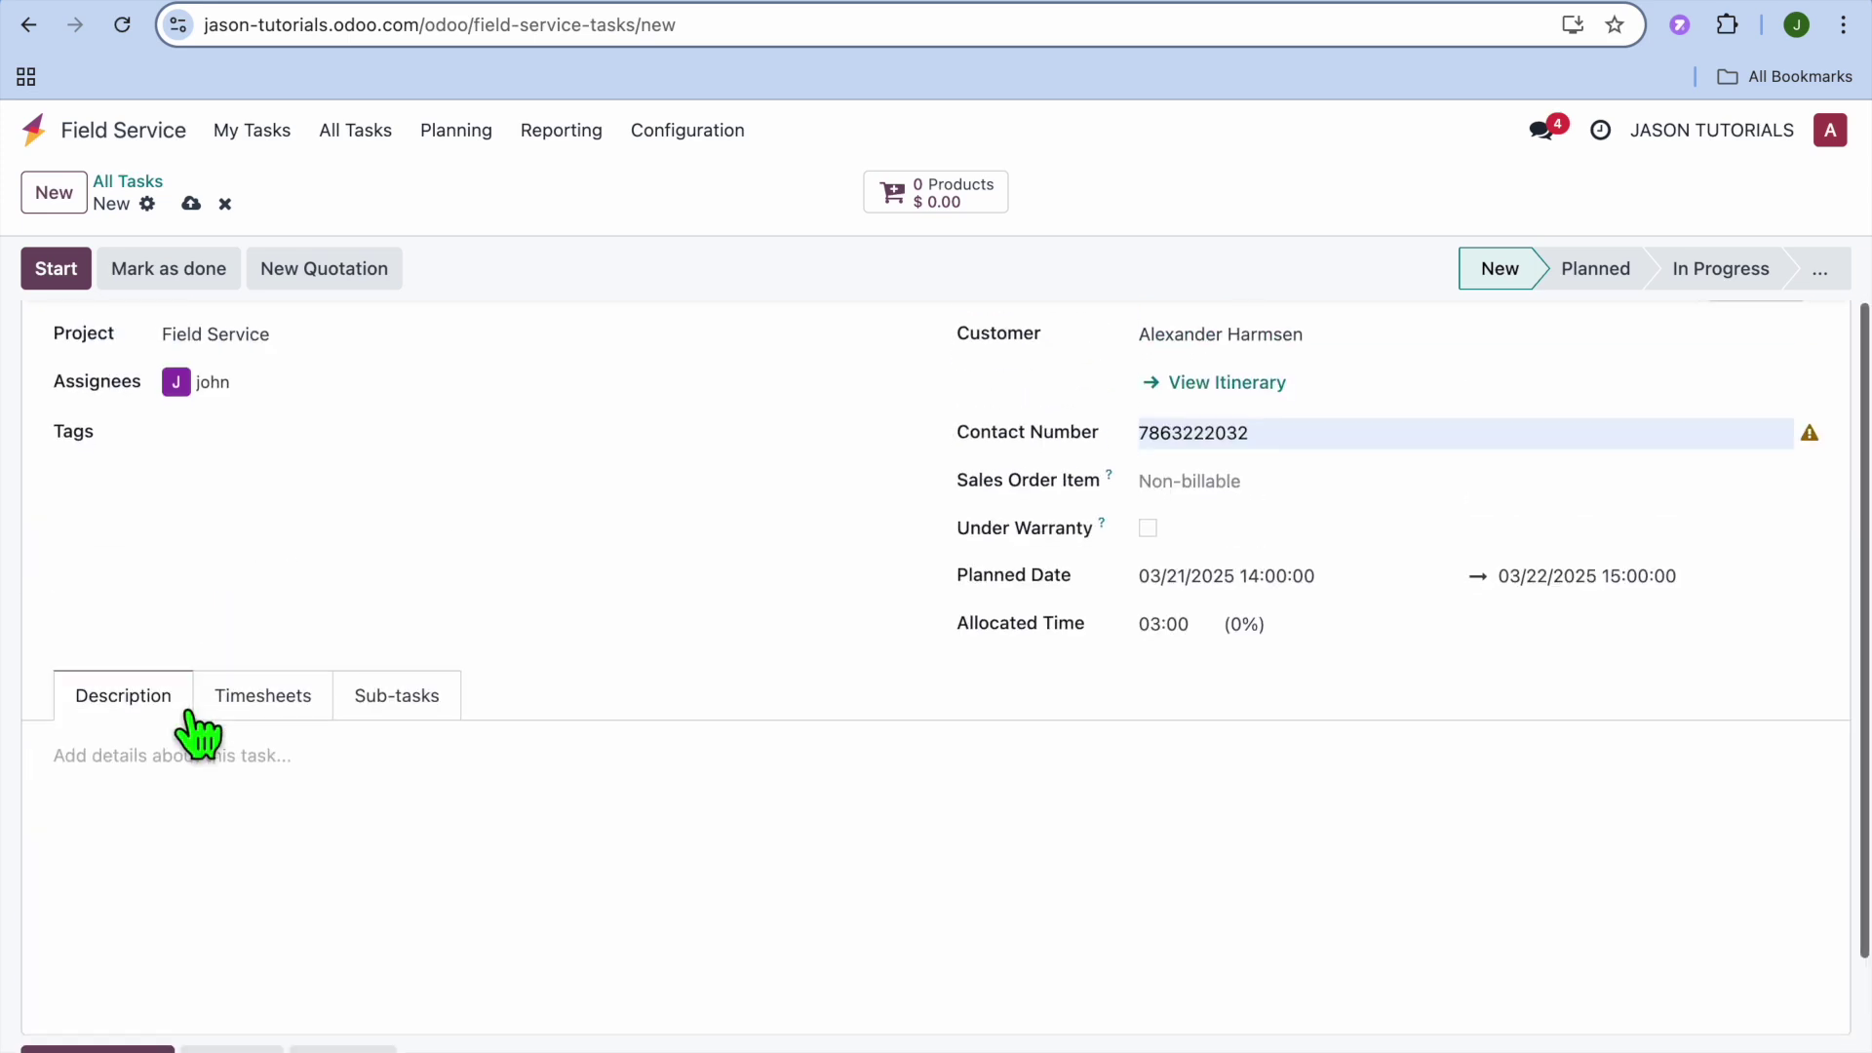
scroll(198, 733, "down", 3)
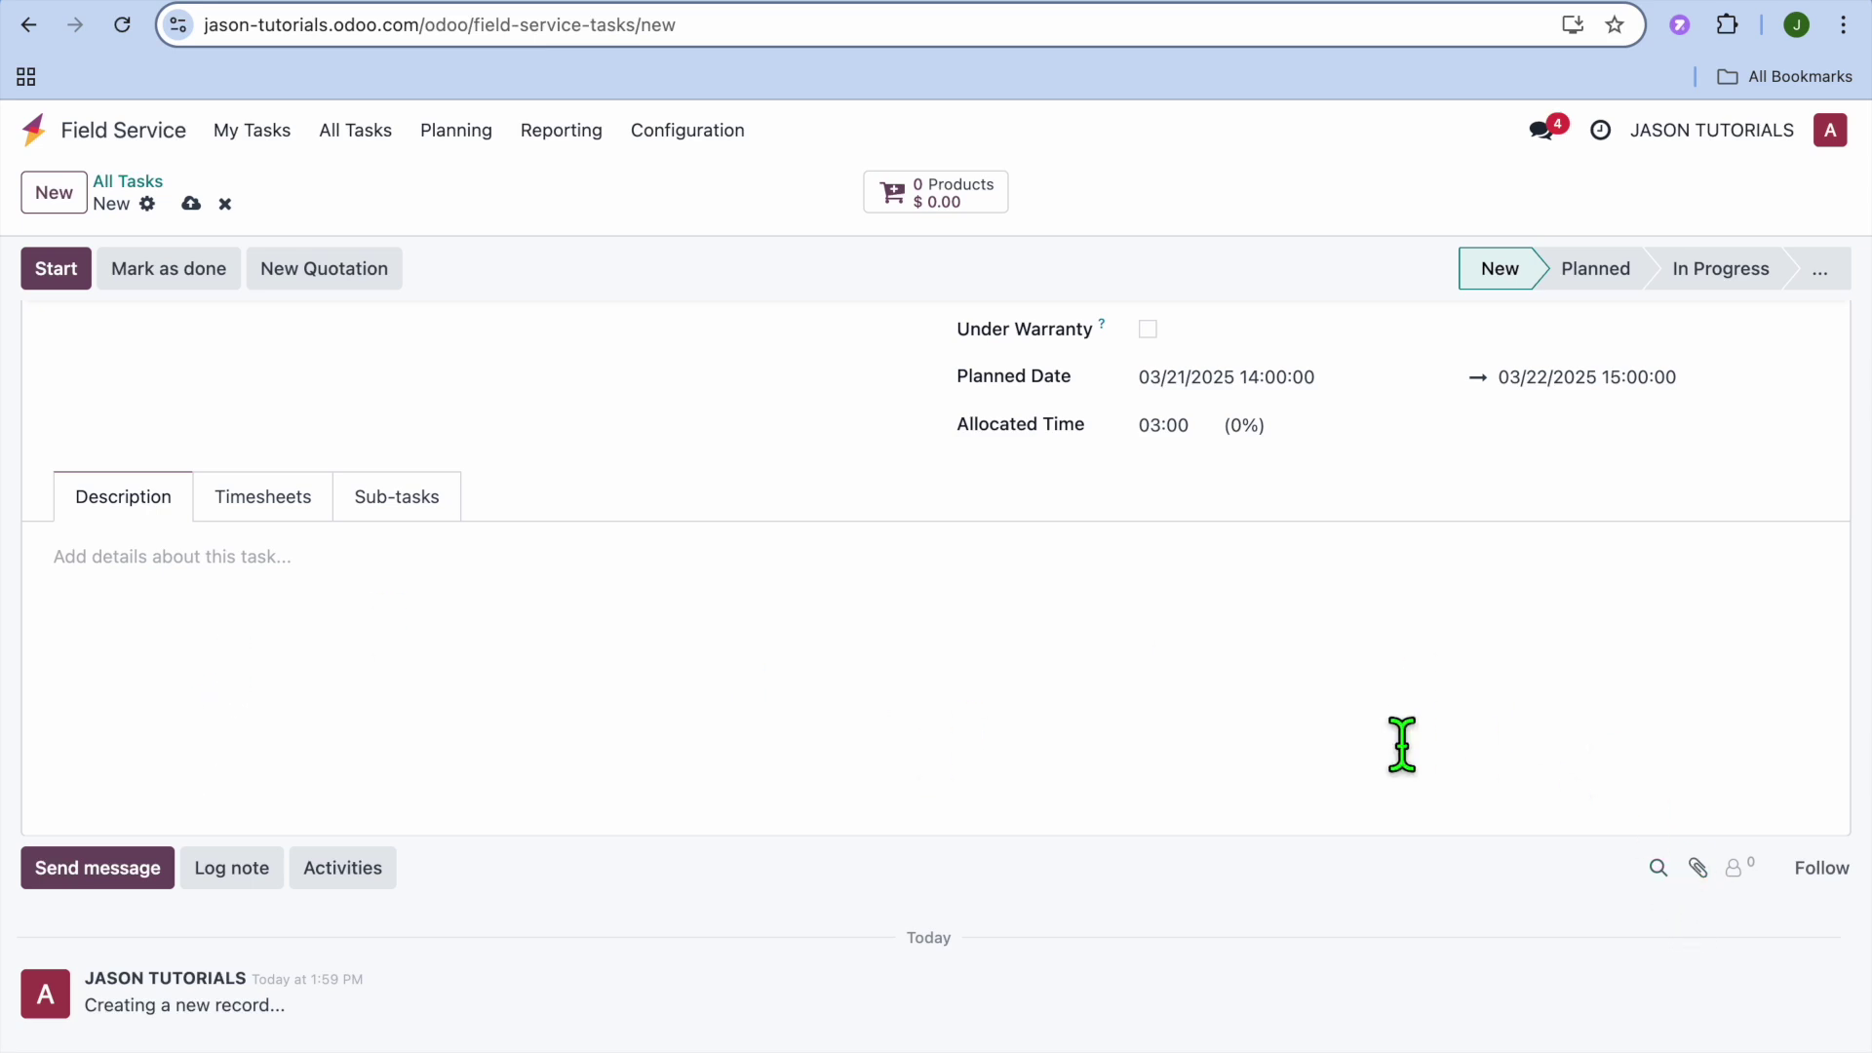
scroll(930, 694, "up", 3)
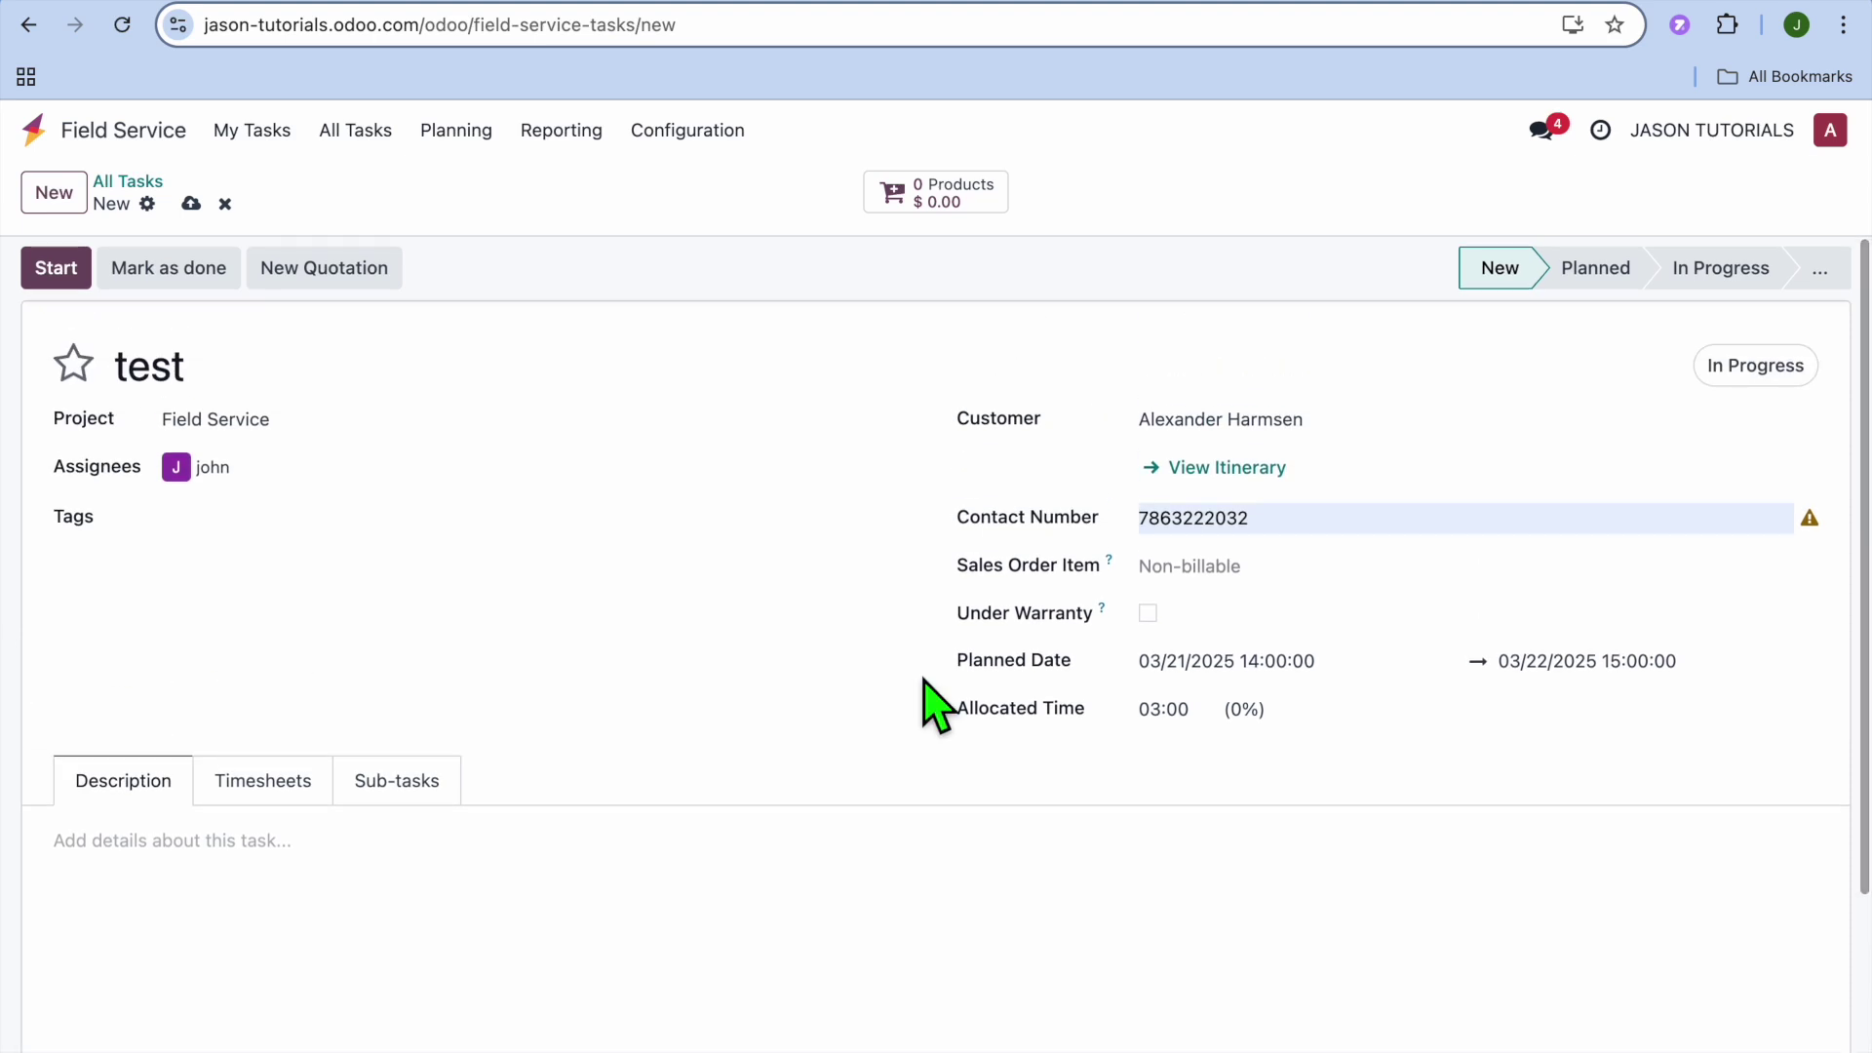
- Save the 'test' task and open a blank task form with New
left_click(67, 198)
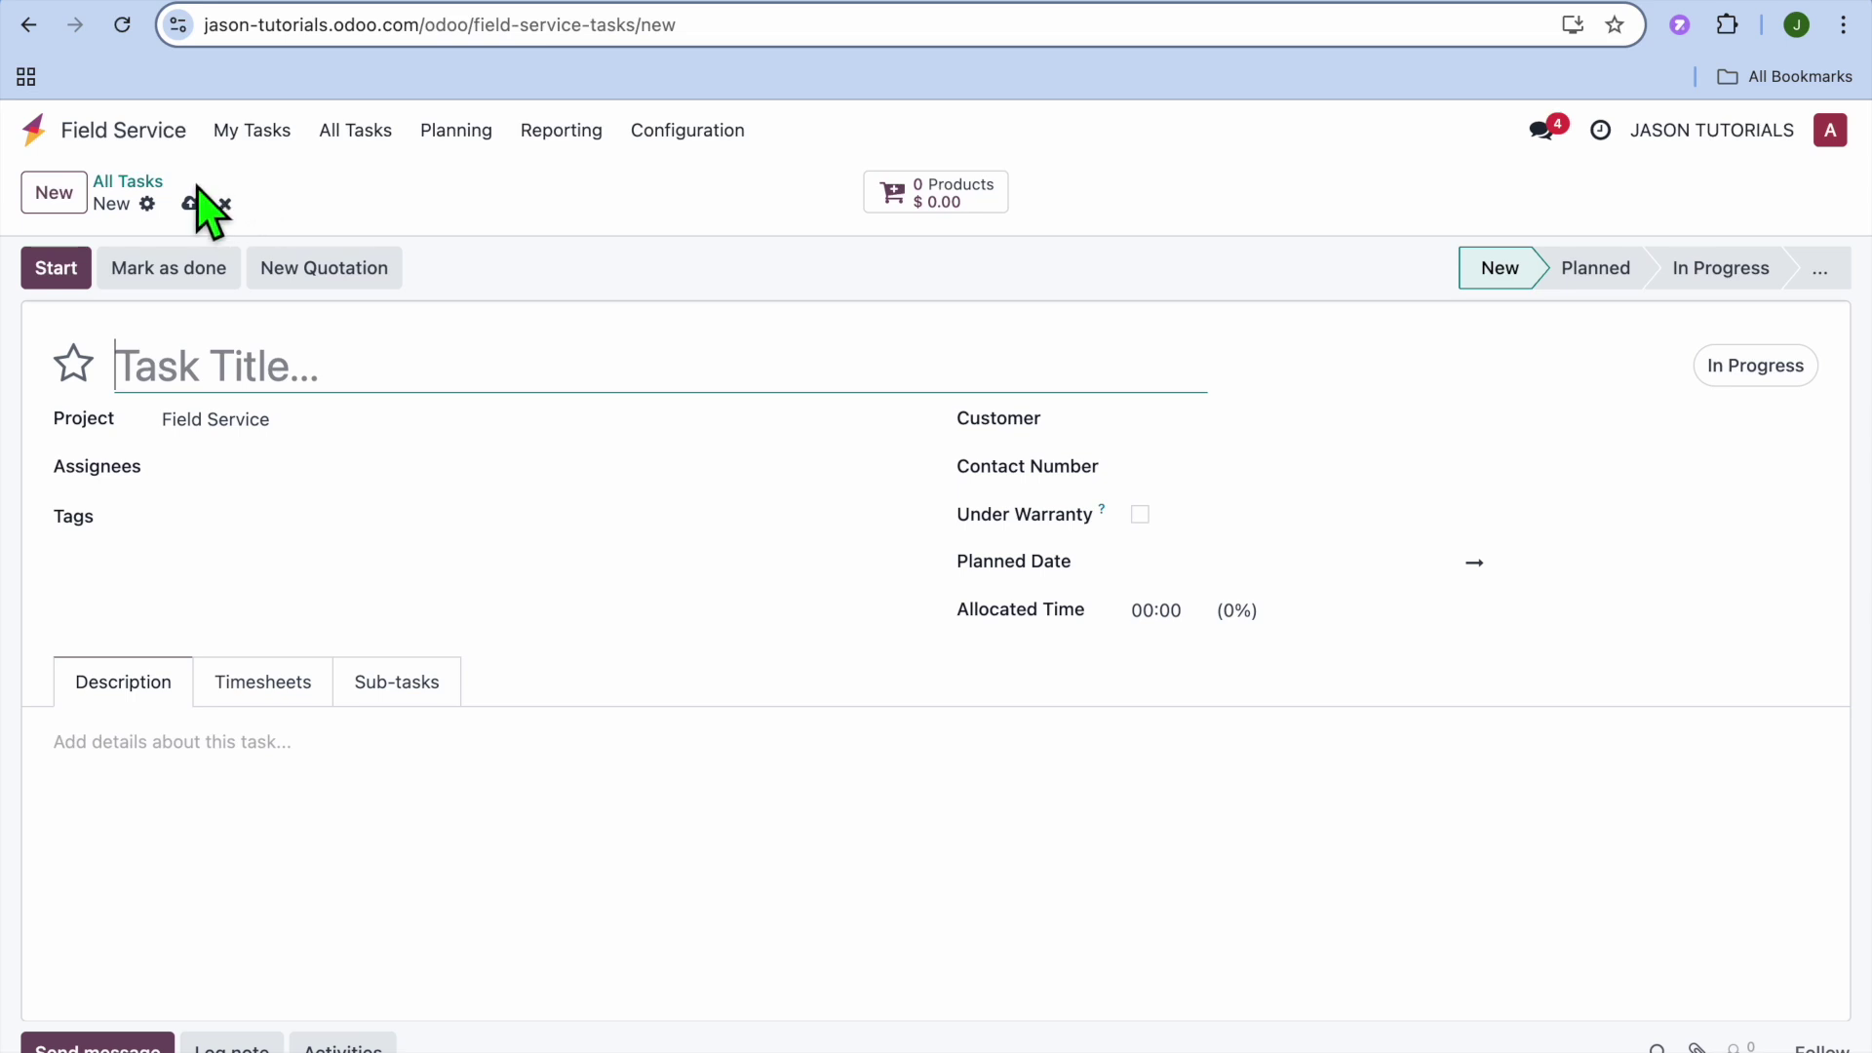
- Reopen the 'test' task from All Tasks and start its work timer
left_click(146, 186)
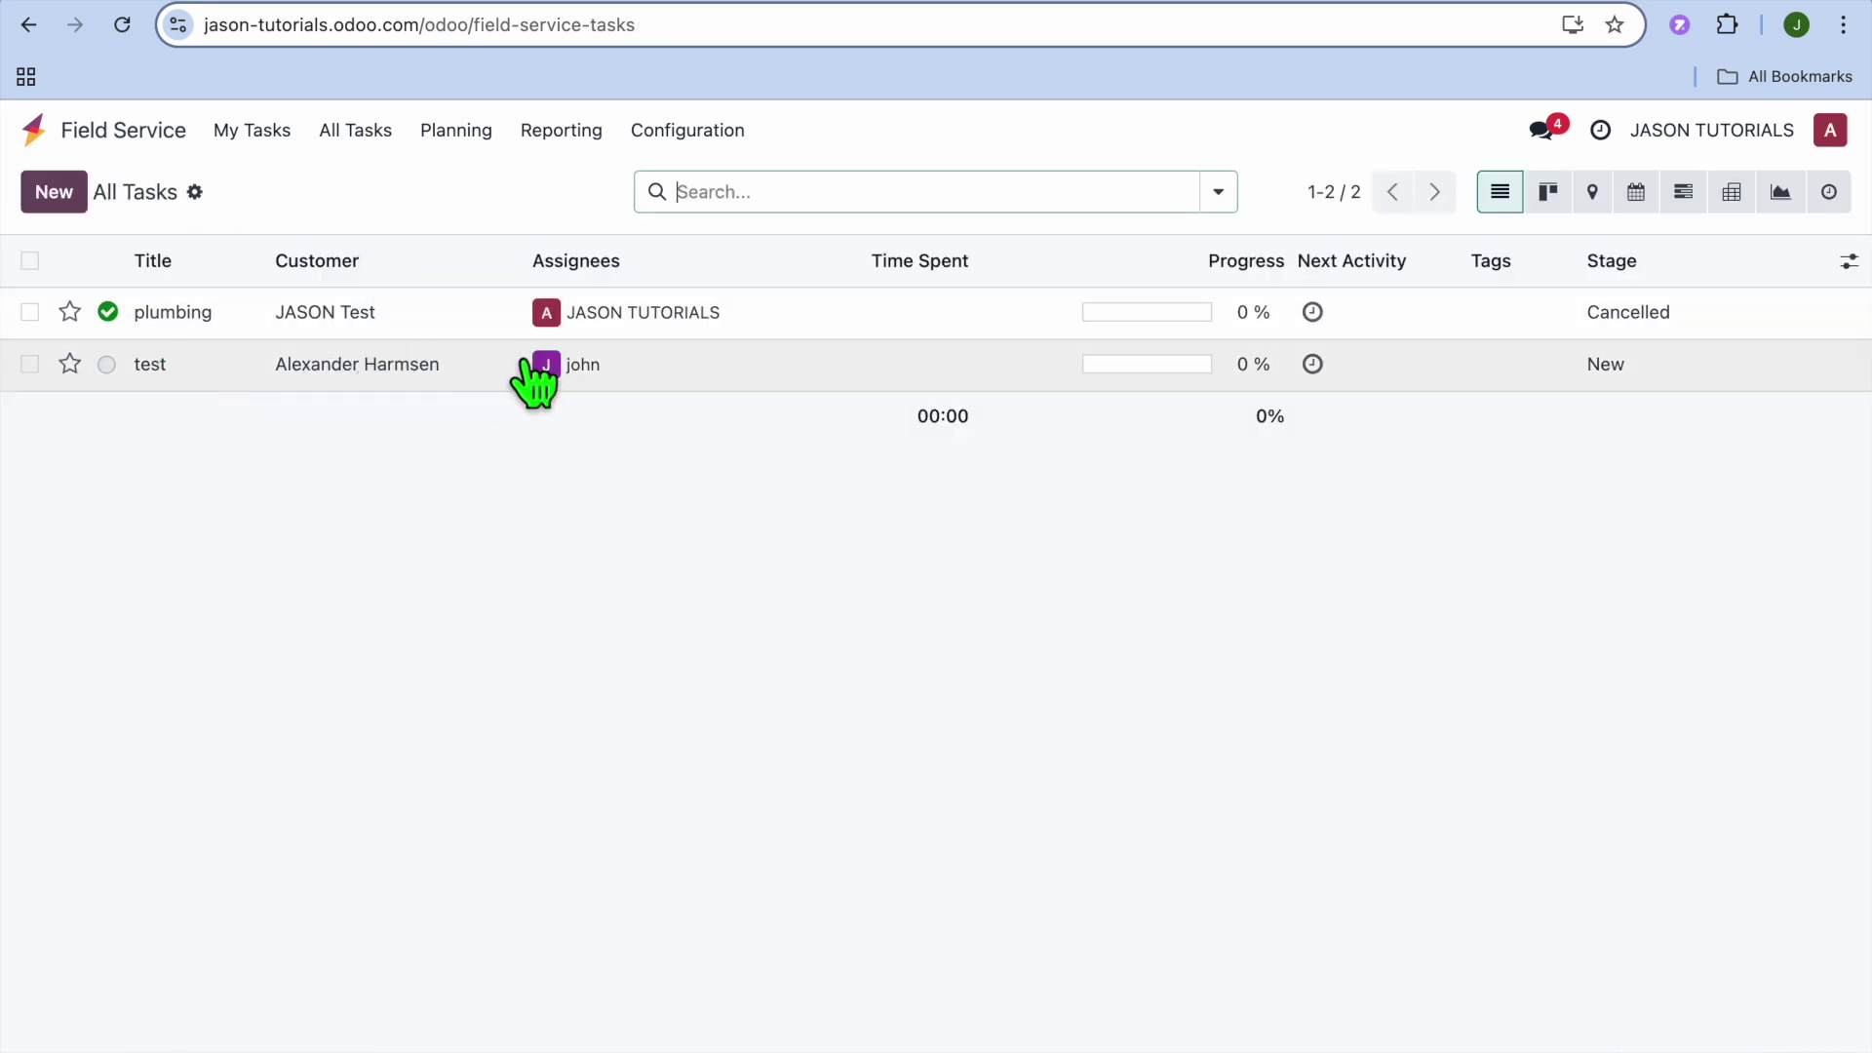
left_click(414, 375)
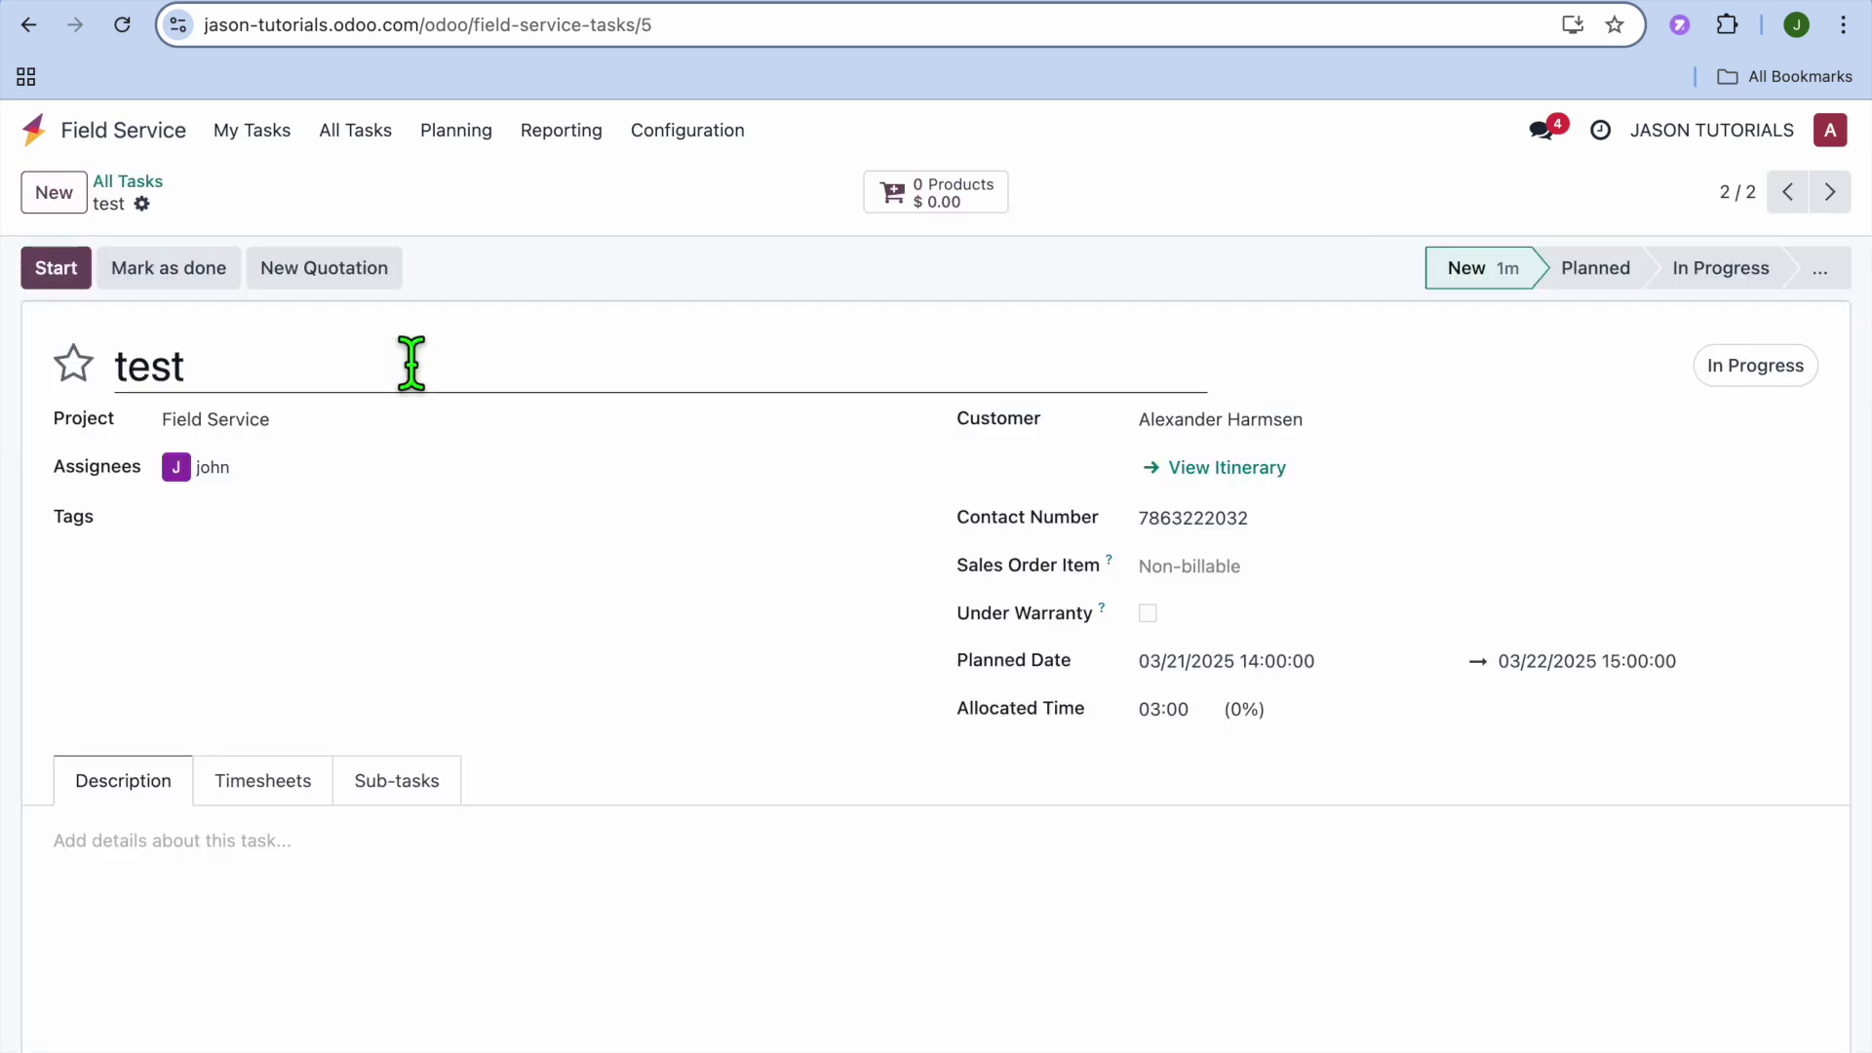
left_click(56, 271)
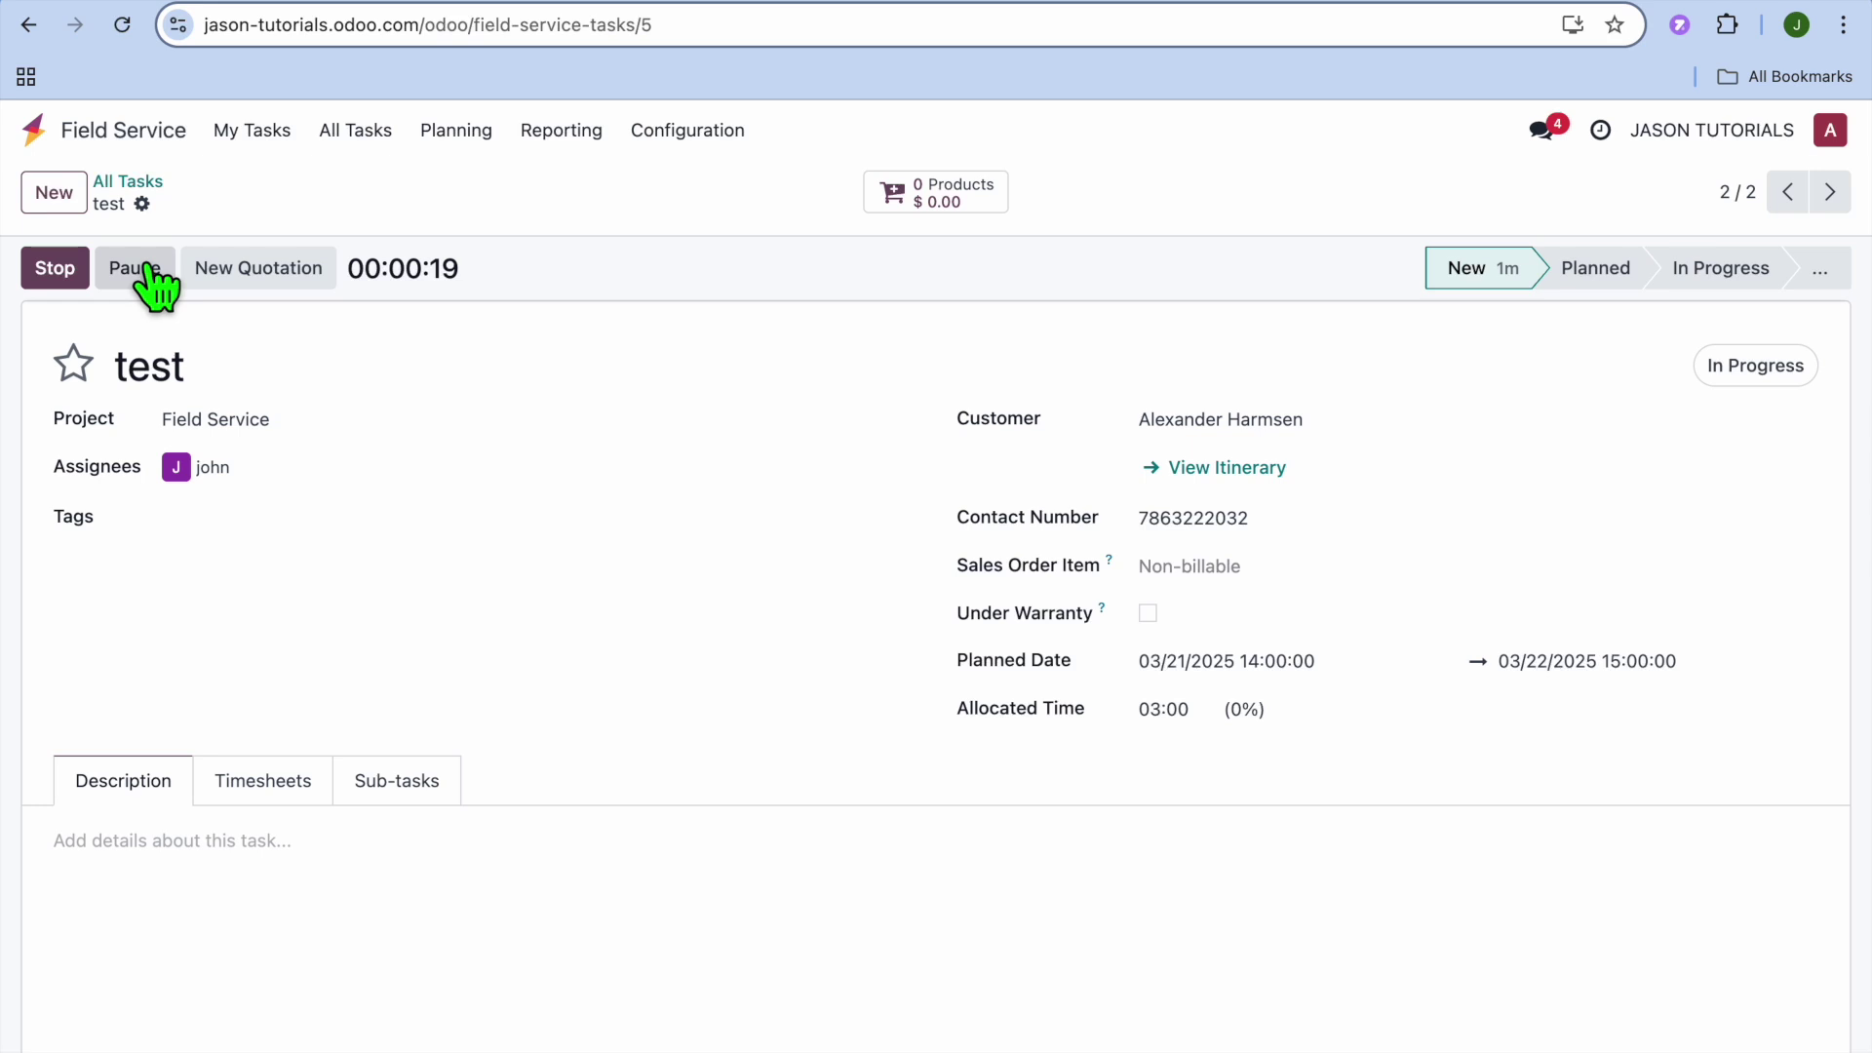
- Stop the timer, log the 15 minutes spent, and mark 'test' as done
left_click(65, 275)
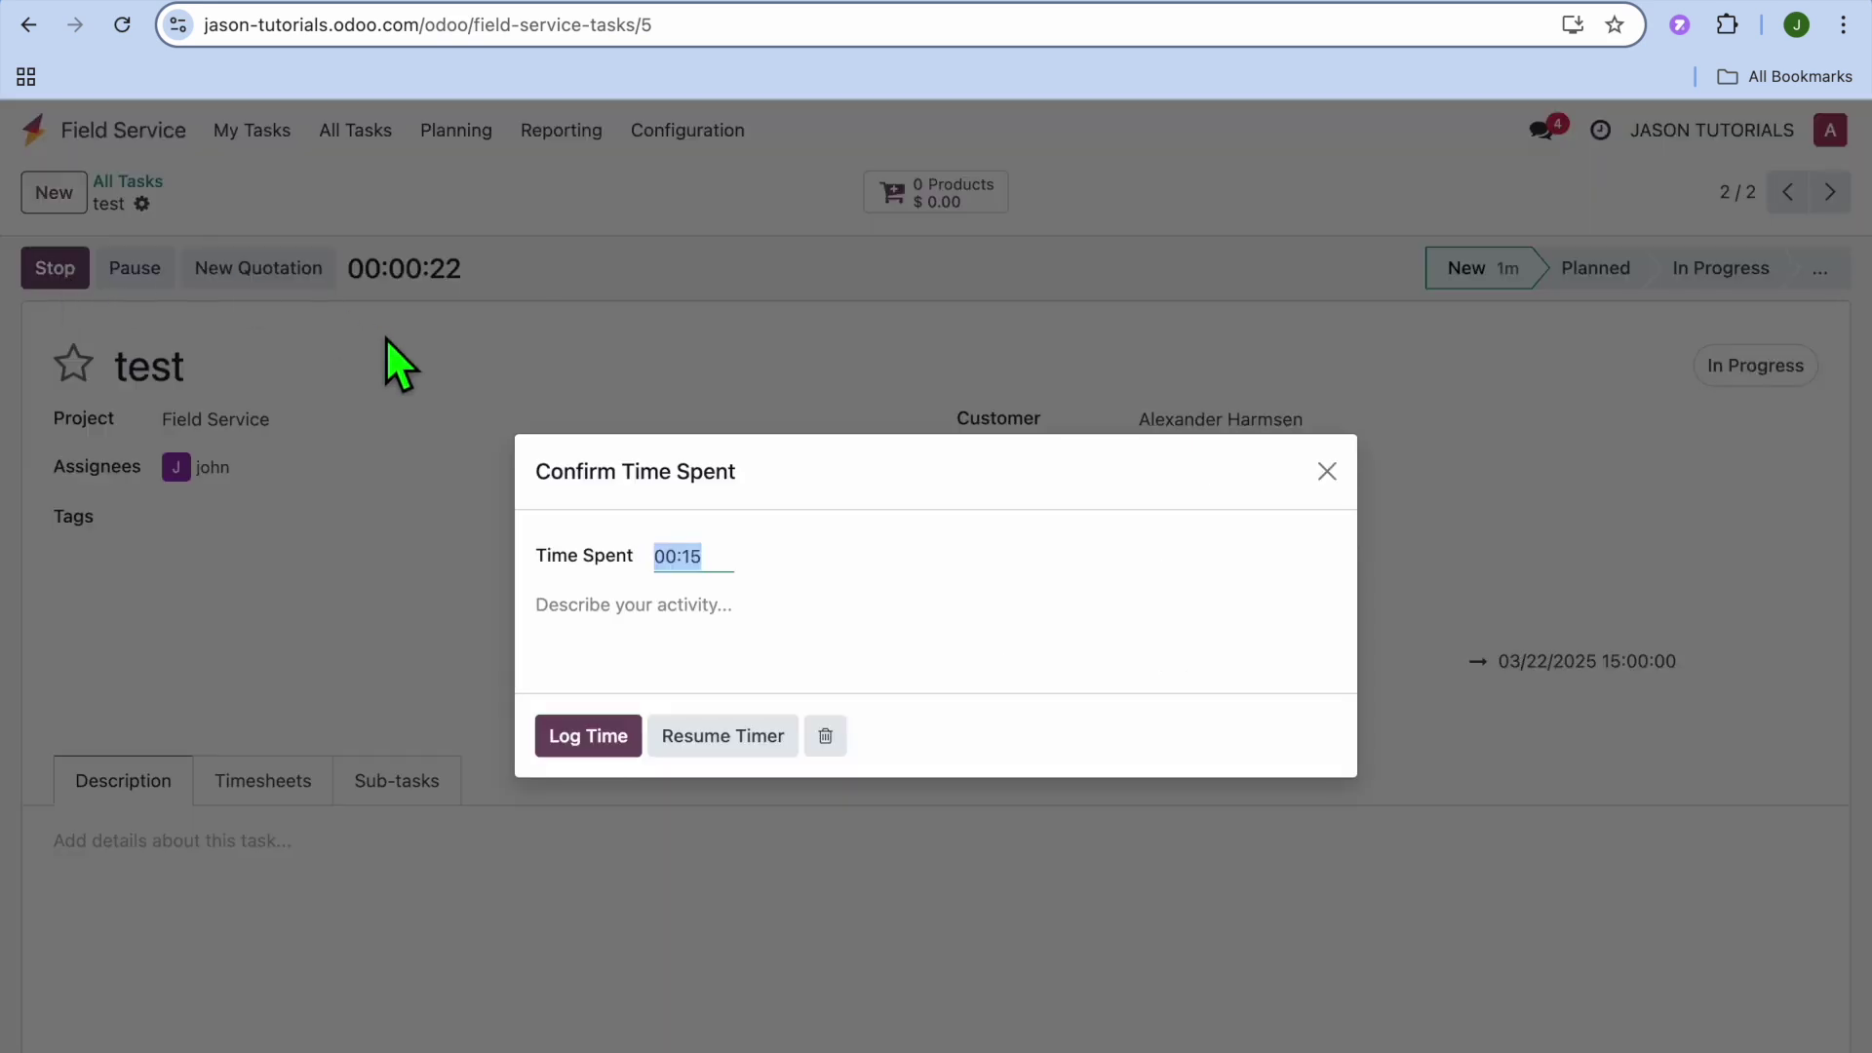
left_click(589, 733)
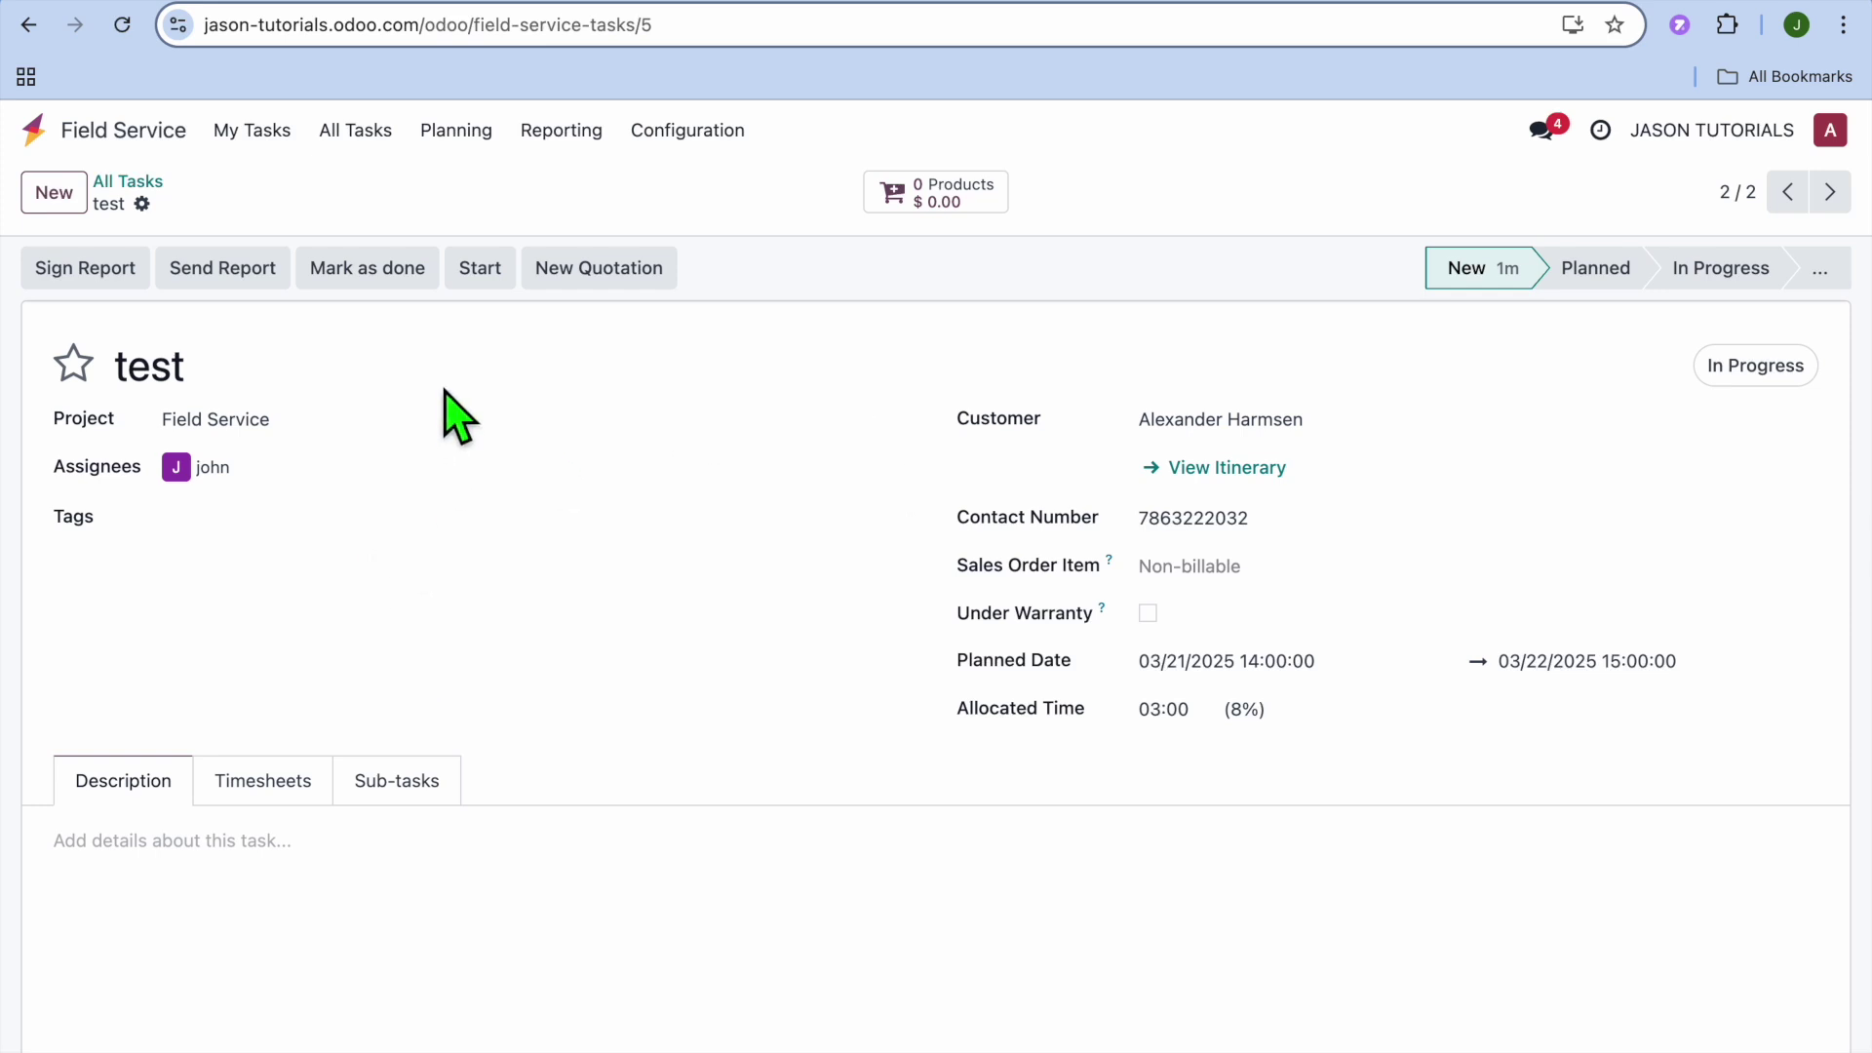
left_click(376, 272)
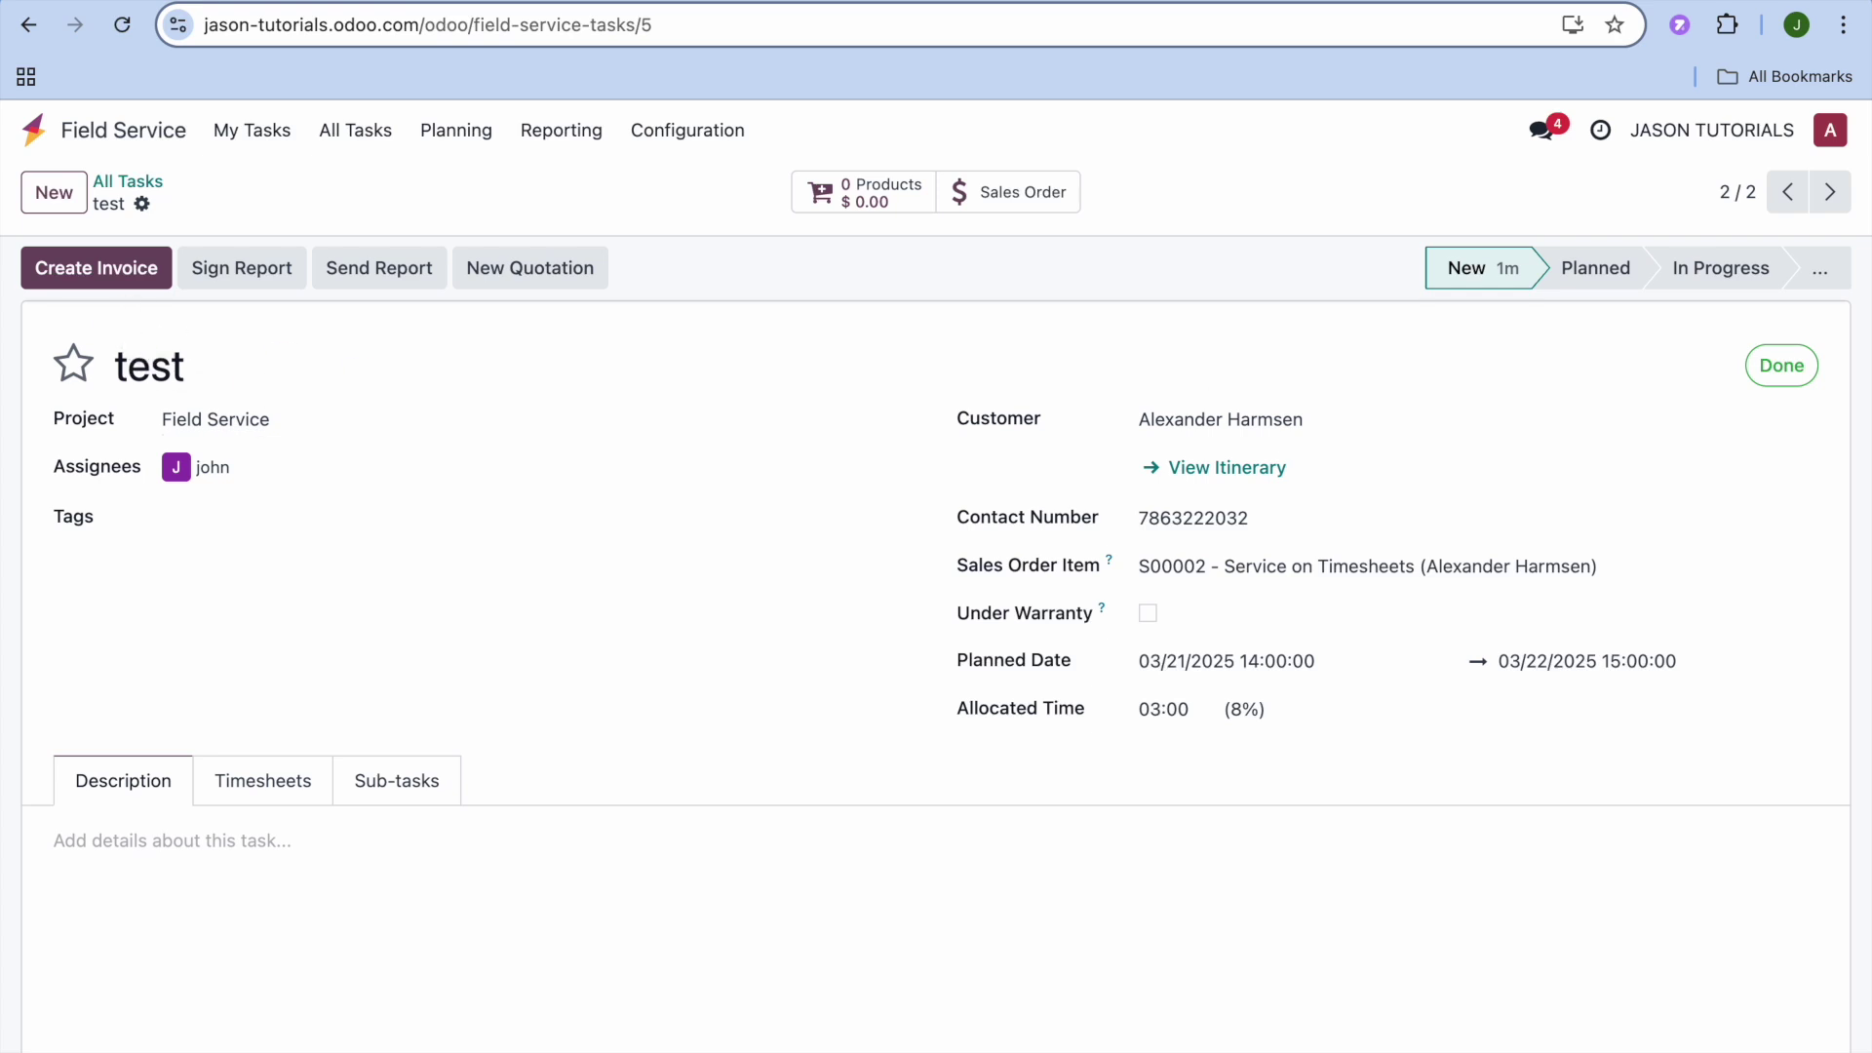
- Create draft regular invoice INV/2025/00001 billing 0.25 hours of Service on Timesheets for $10.00
left_click(136, 275)
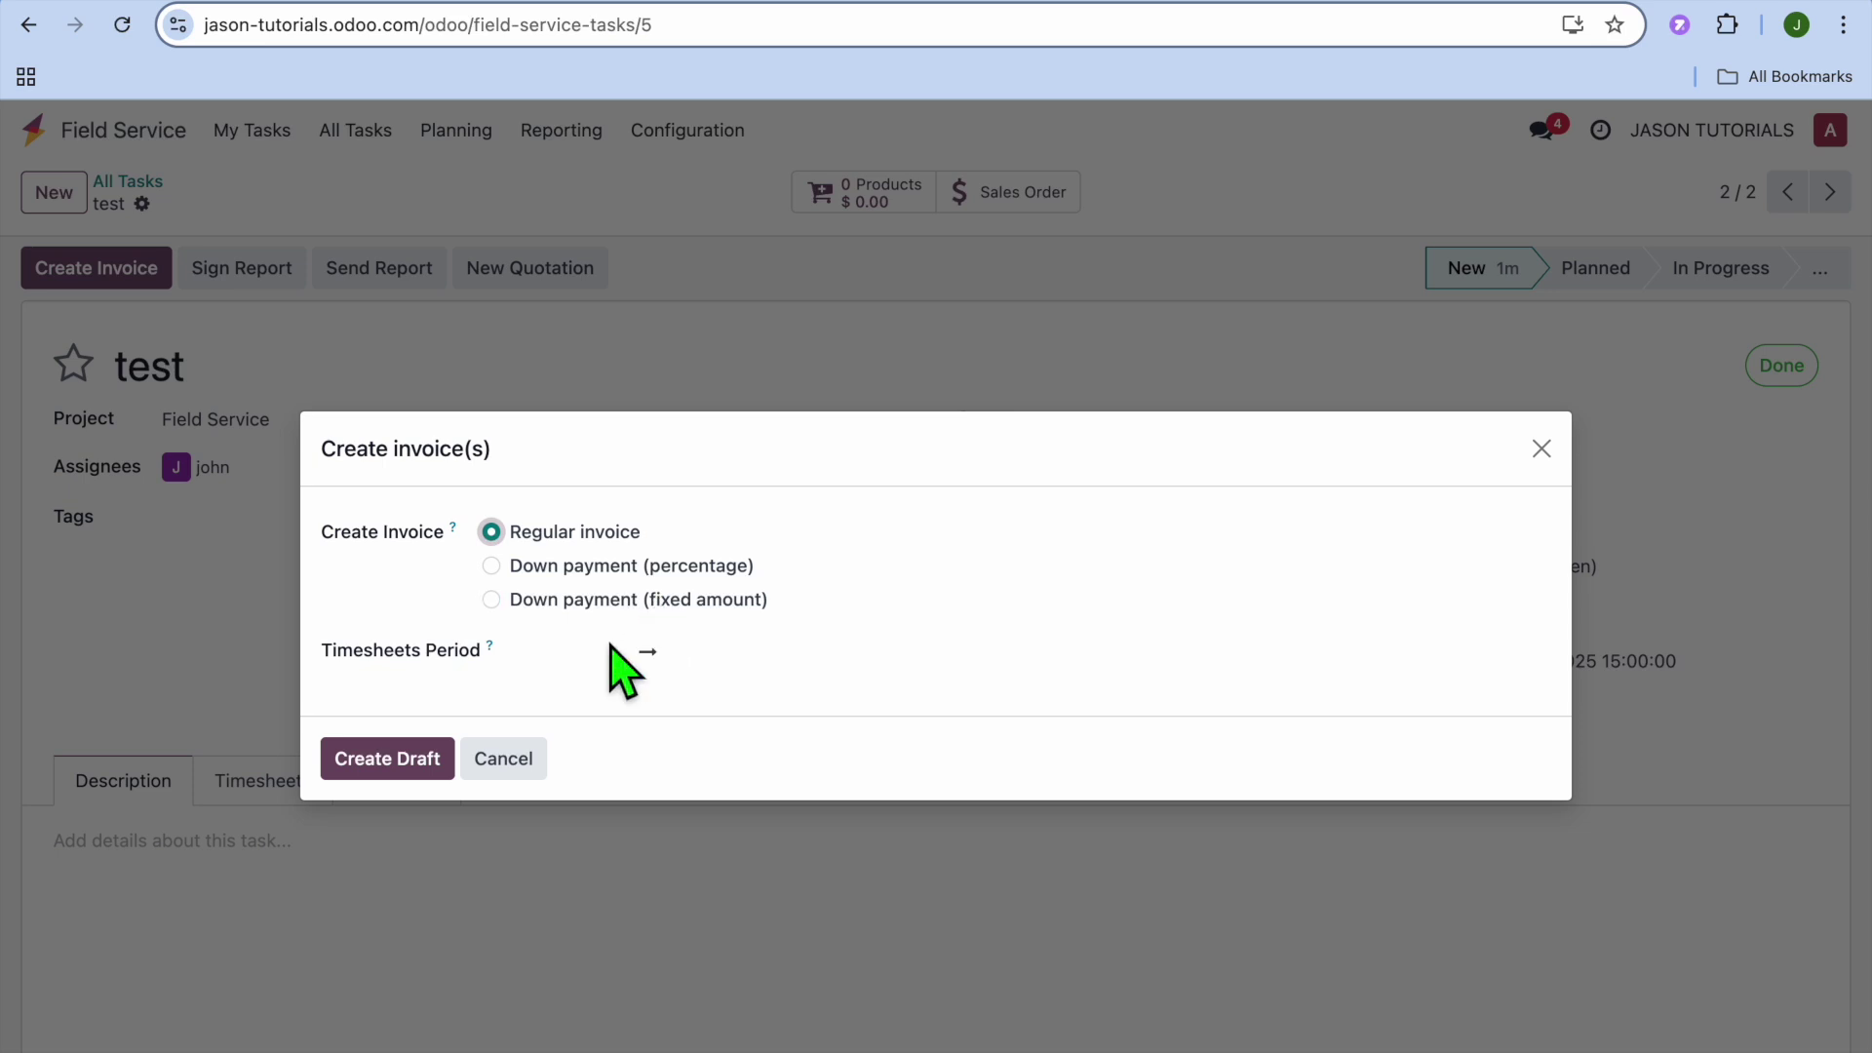
left_click(413, 757)
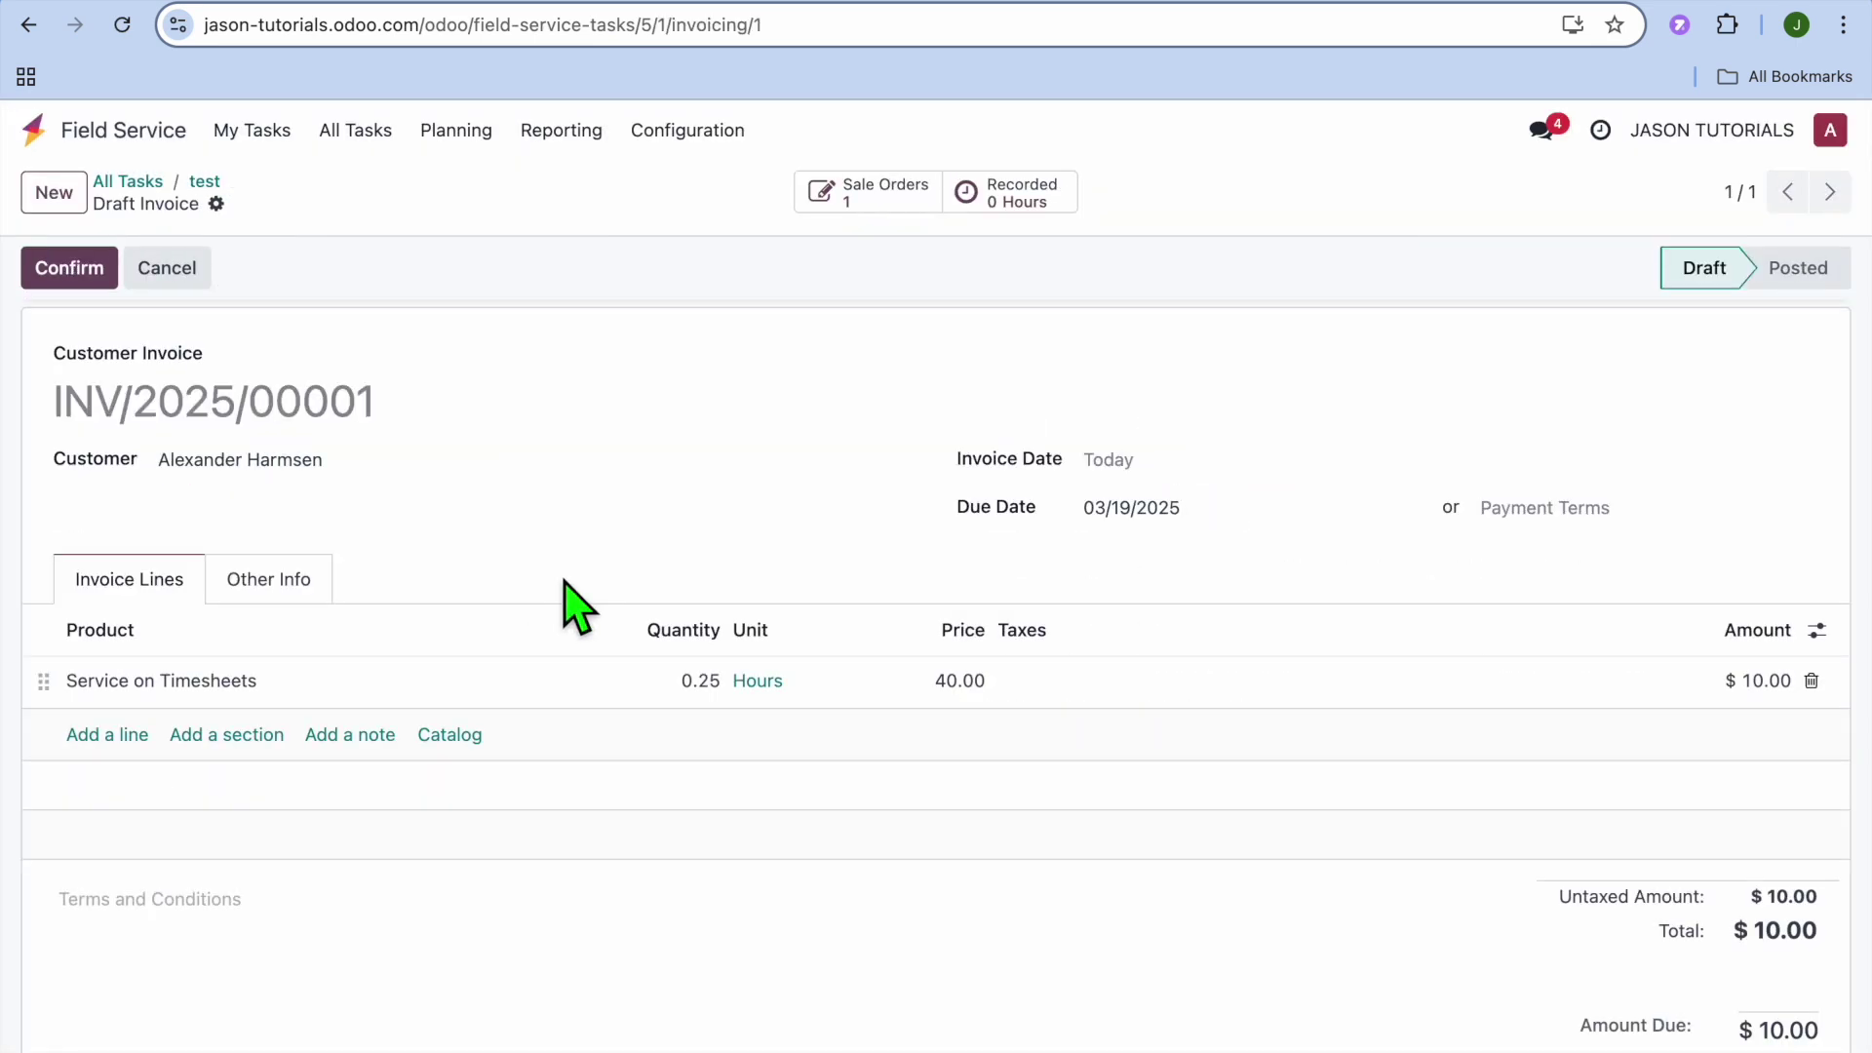
- Review the $10.00 Service on Timesheets line, leave its taxes empty, and confirm INV/2025/00001
scroll(576, 604, "down", 3)
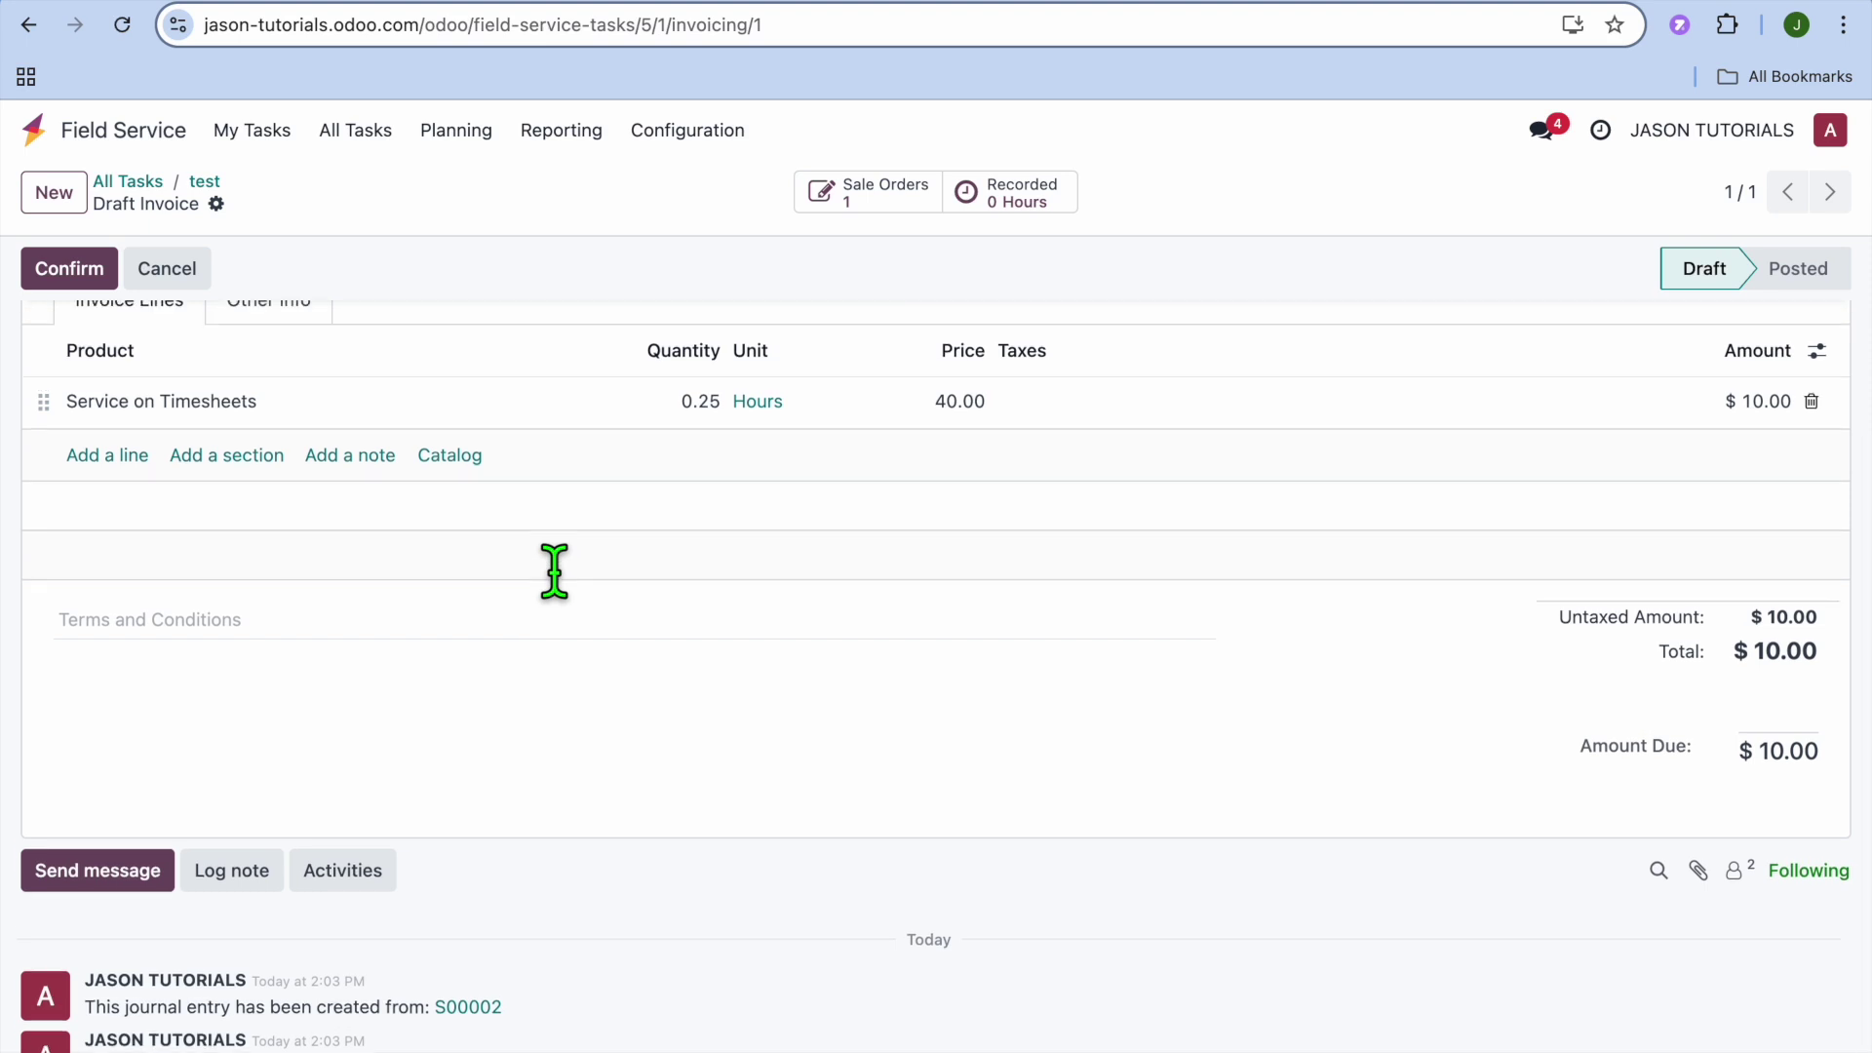
scroll(554, 572, "up", 3)
scroll(556, 575, "down", 2)
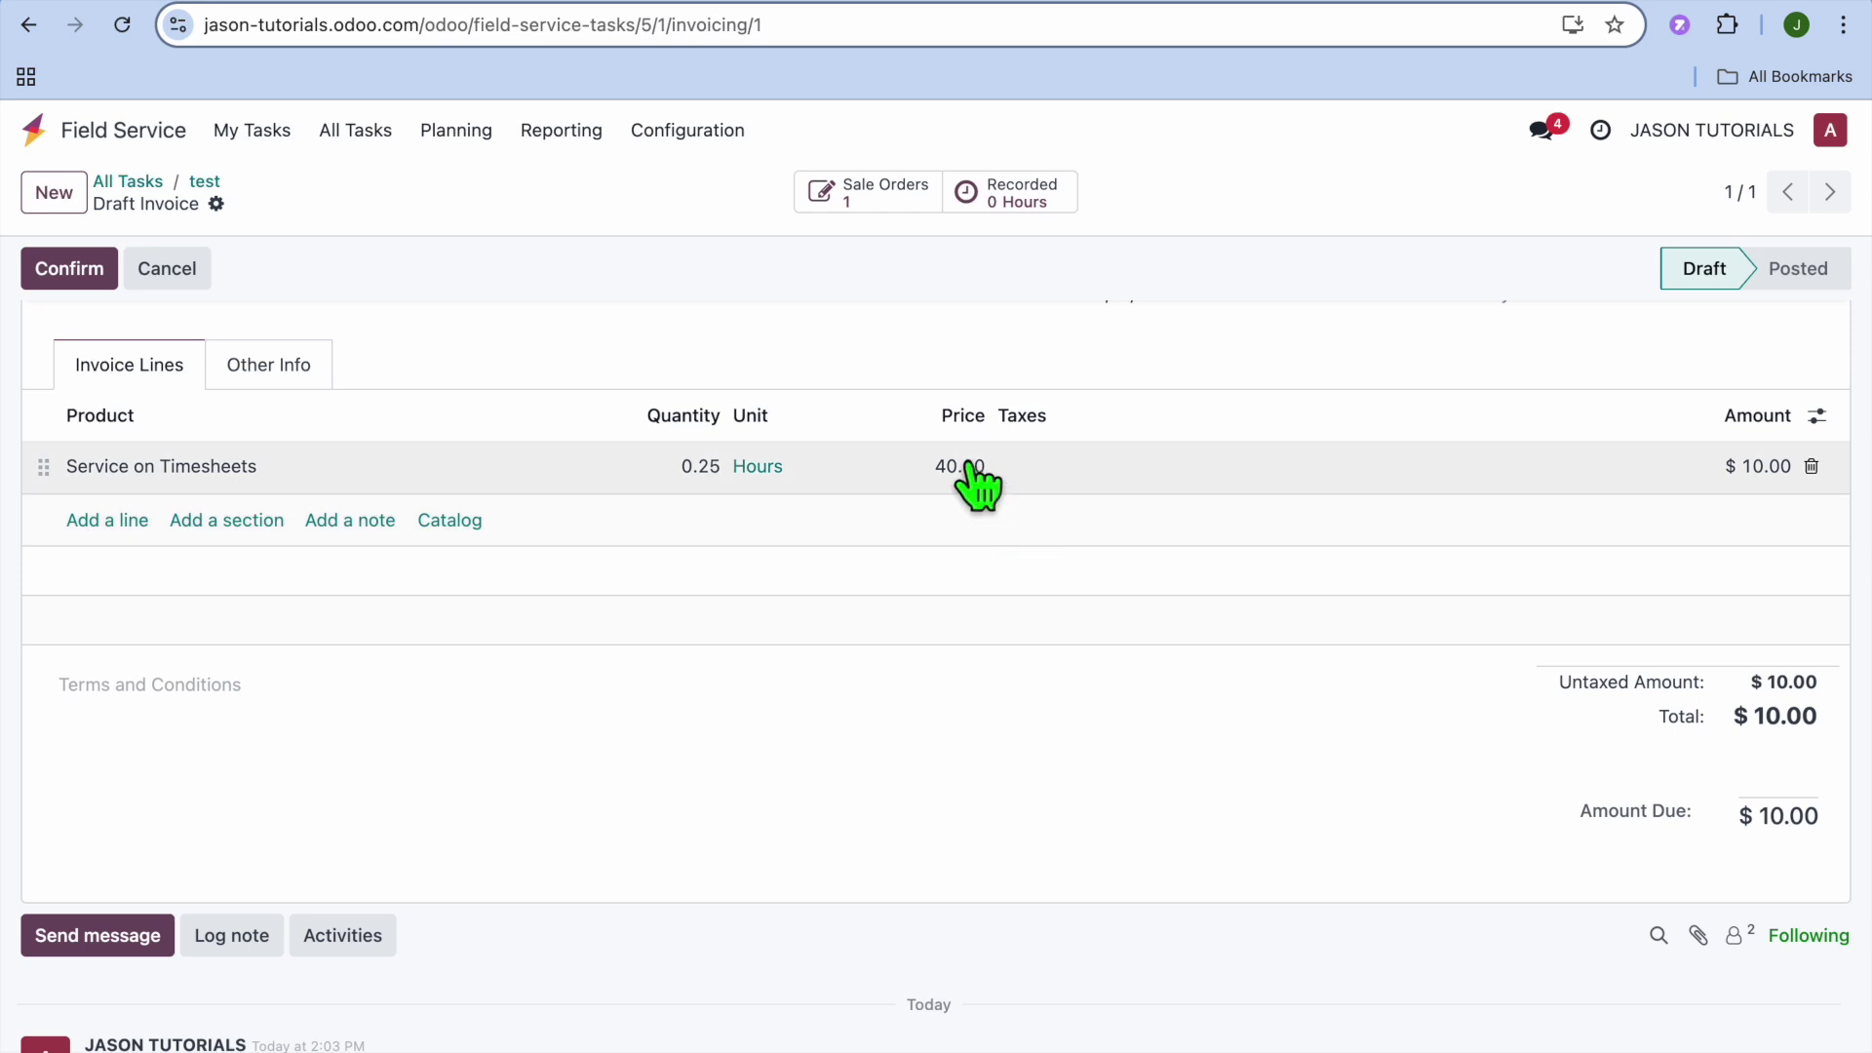
left_click(975, 478)
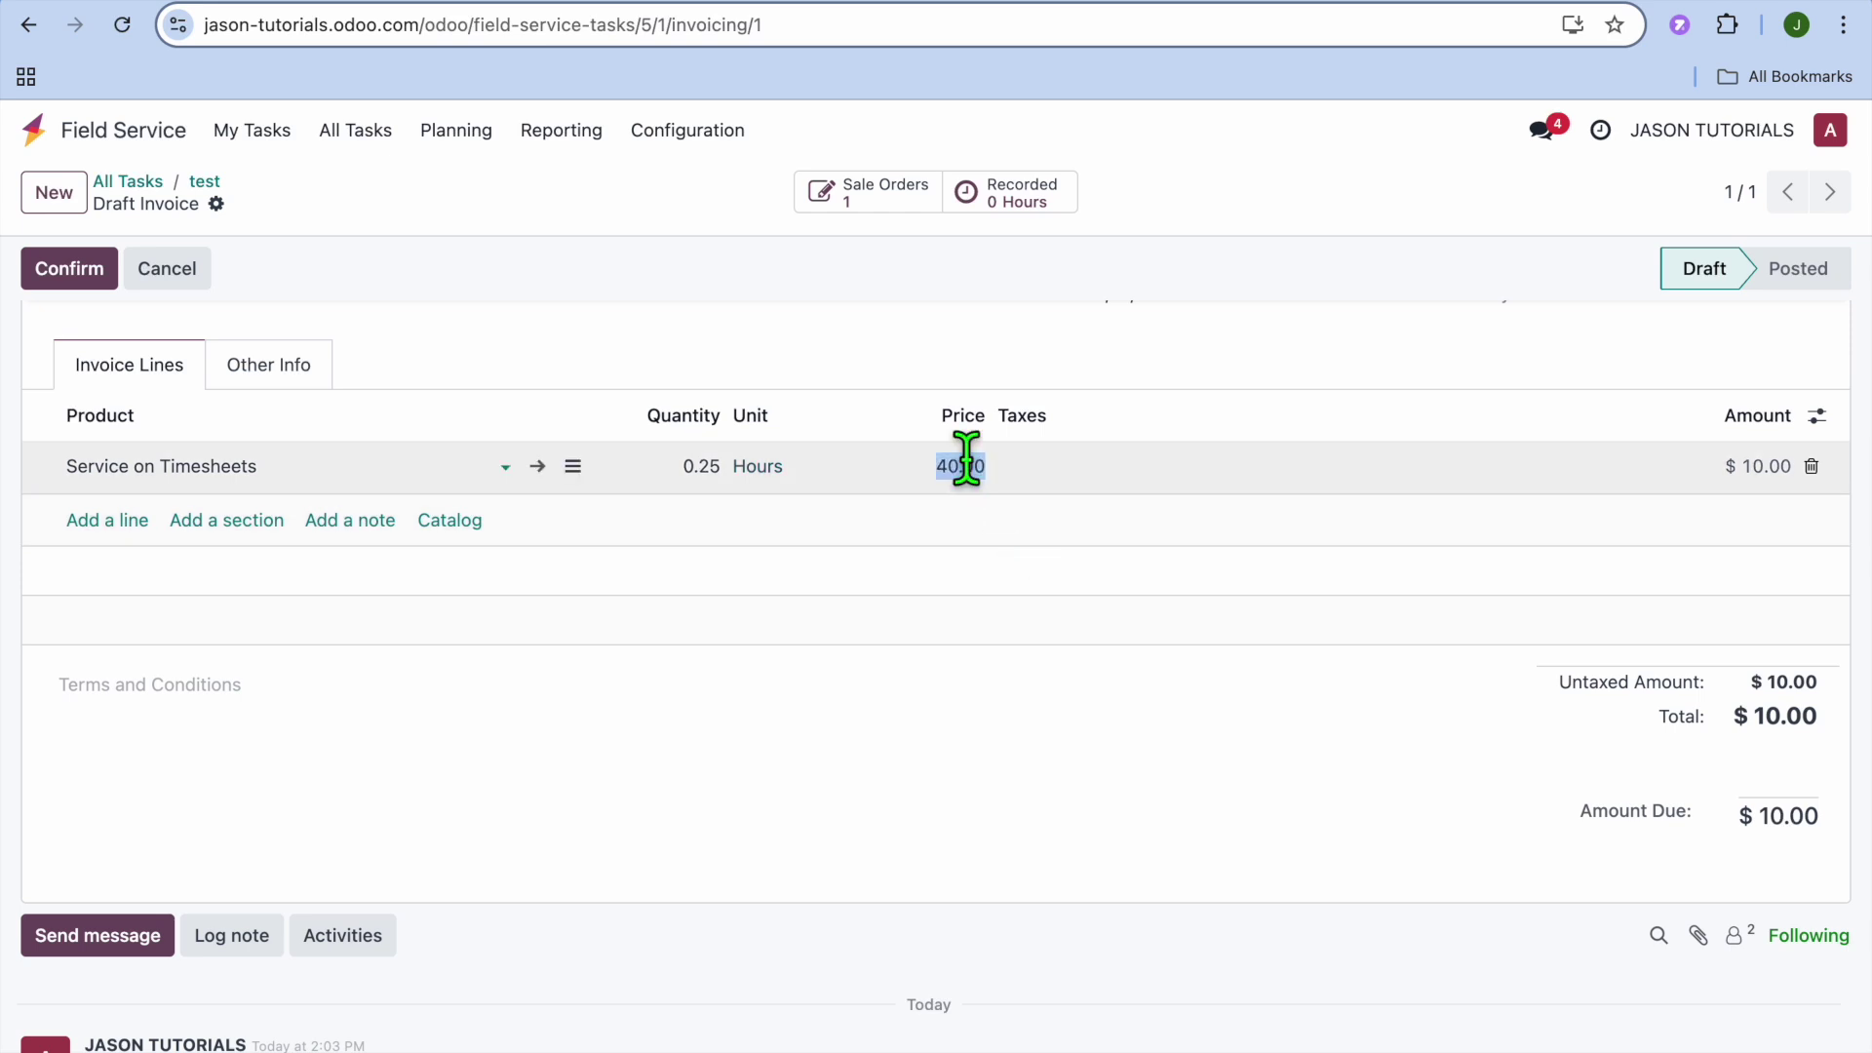
left_click(1024, 484)
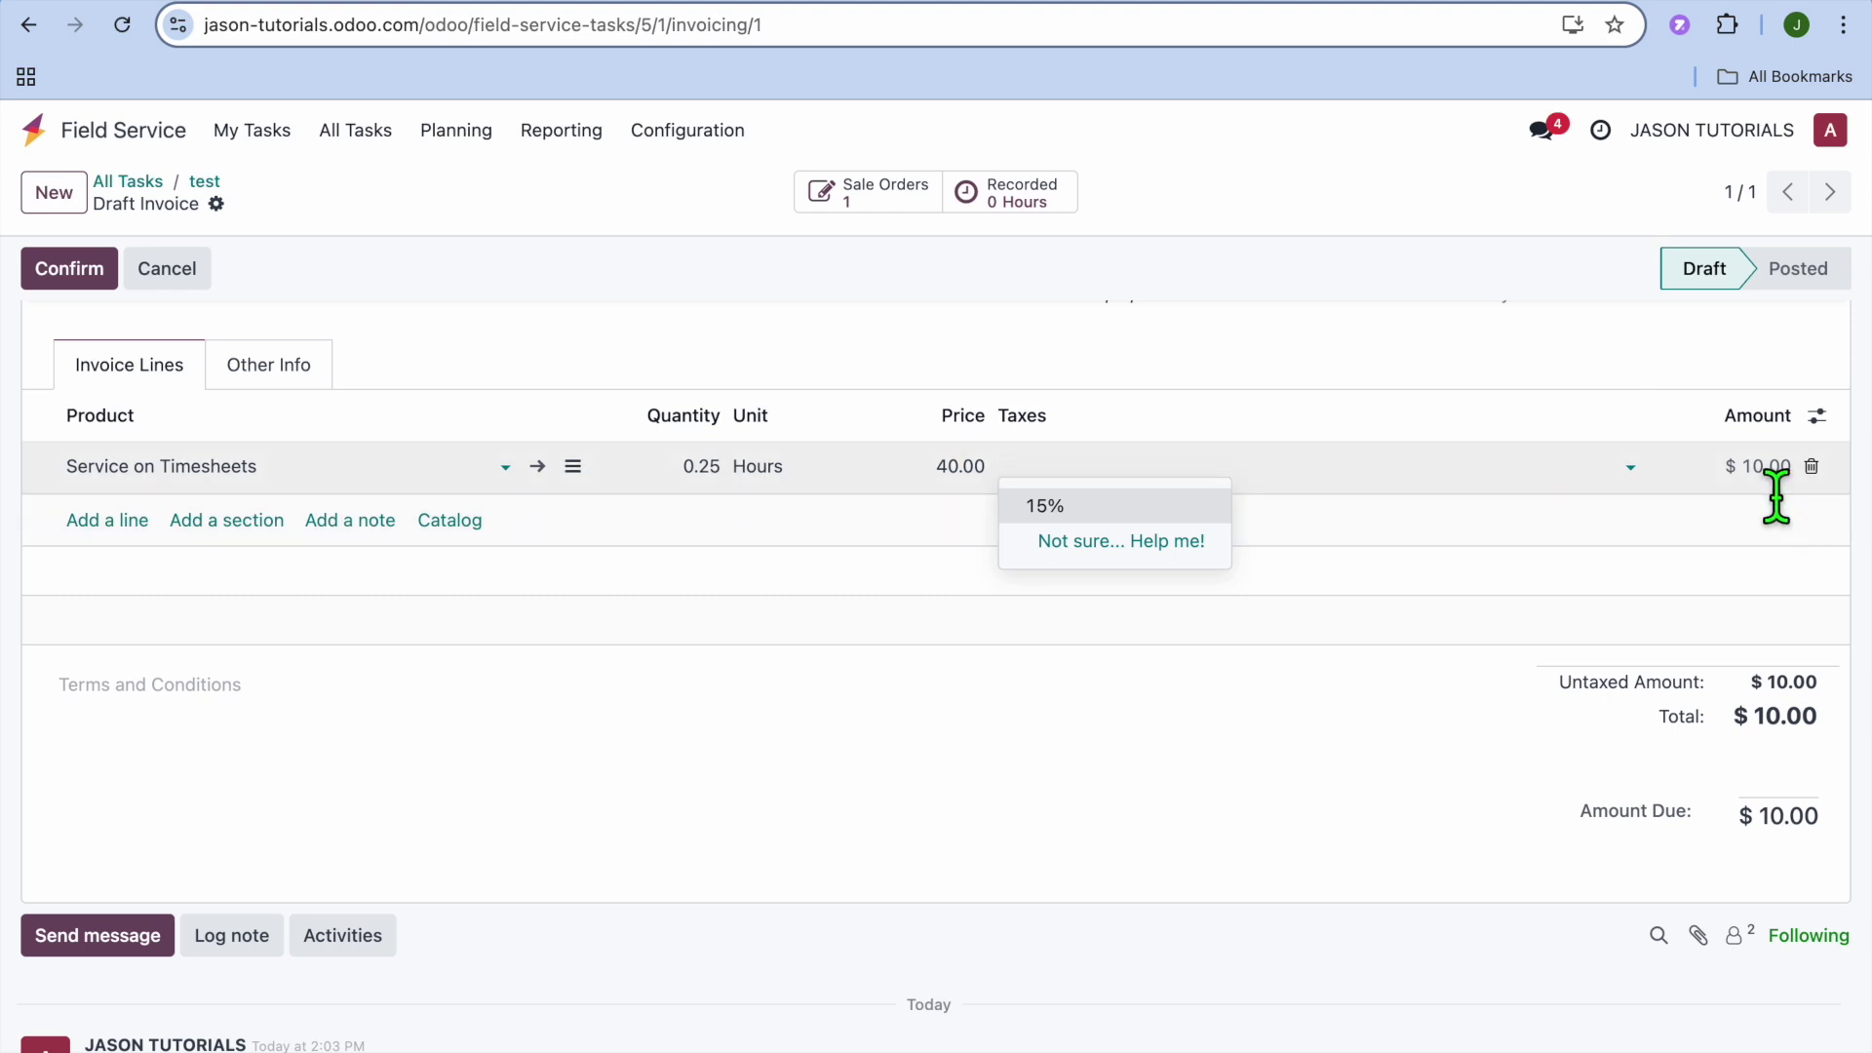
scroll(448, 695, "up", 3)
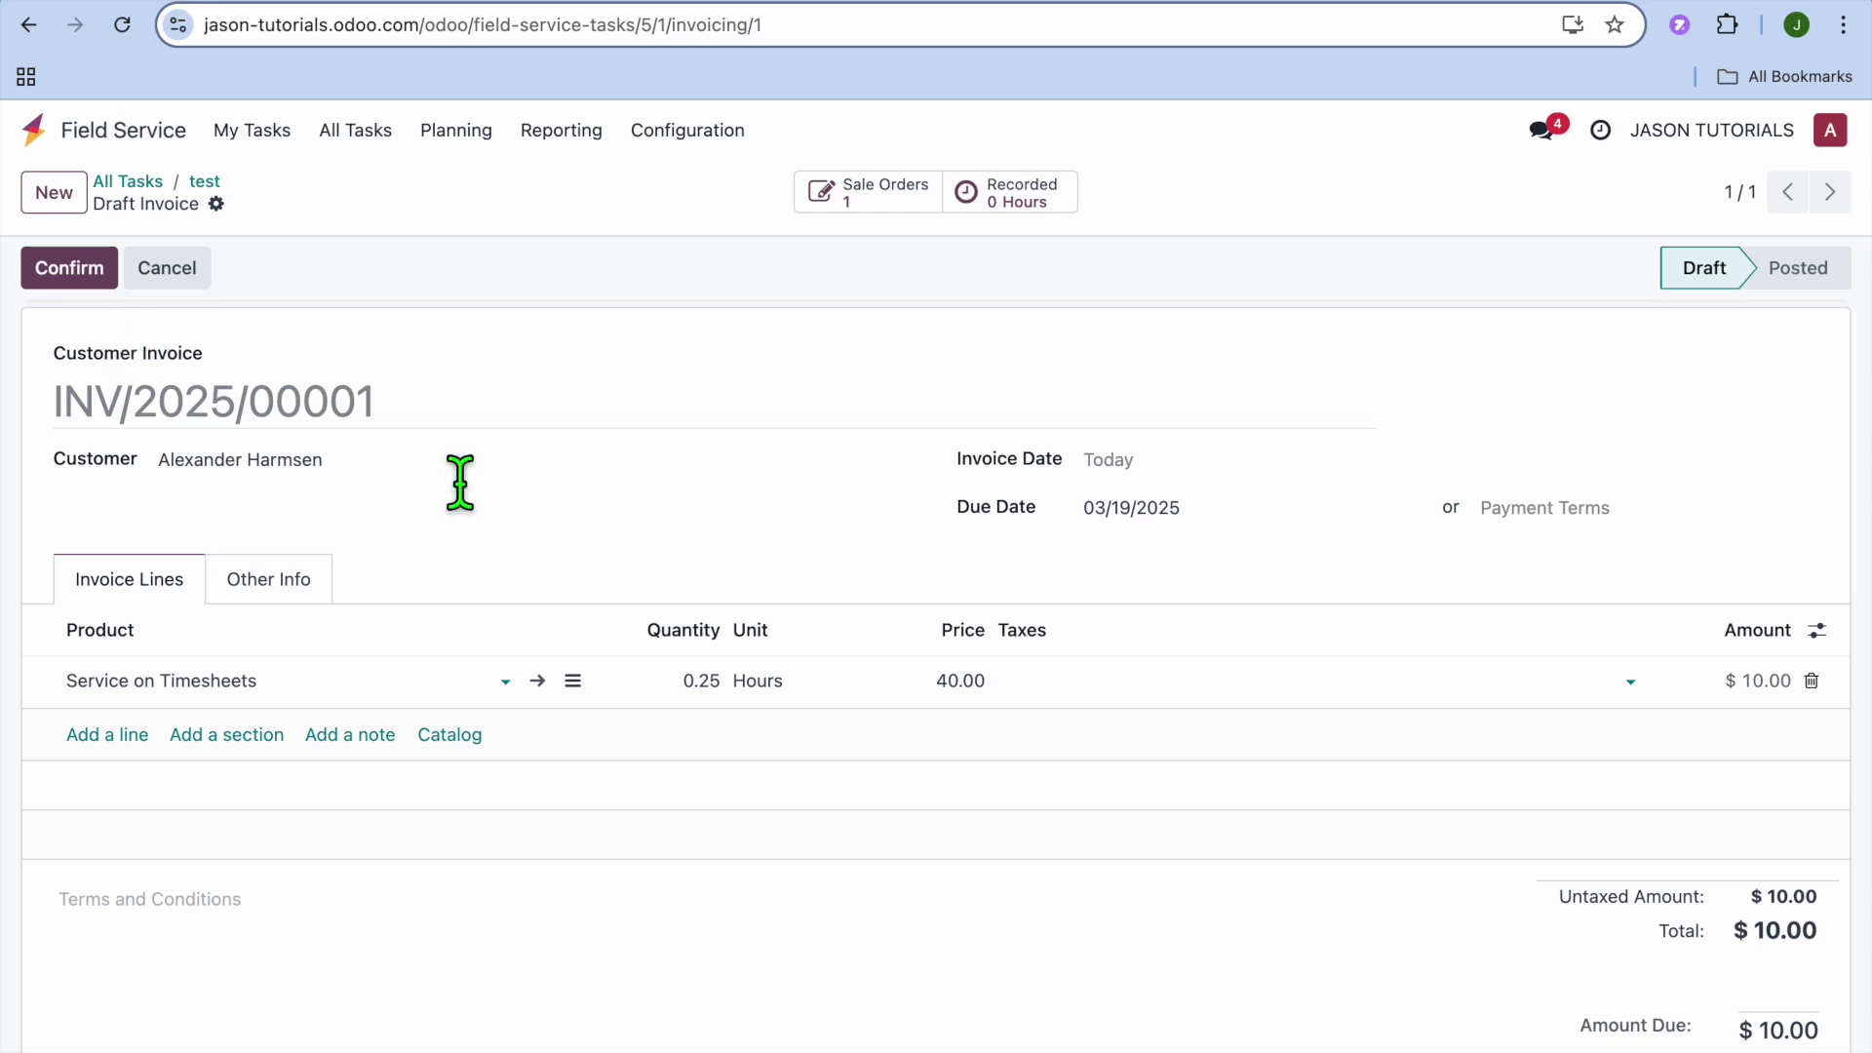
left_click(66, 273)
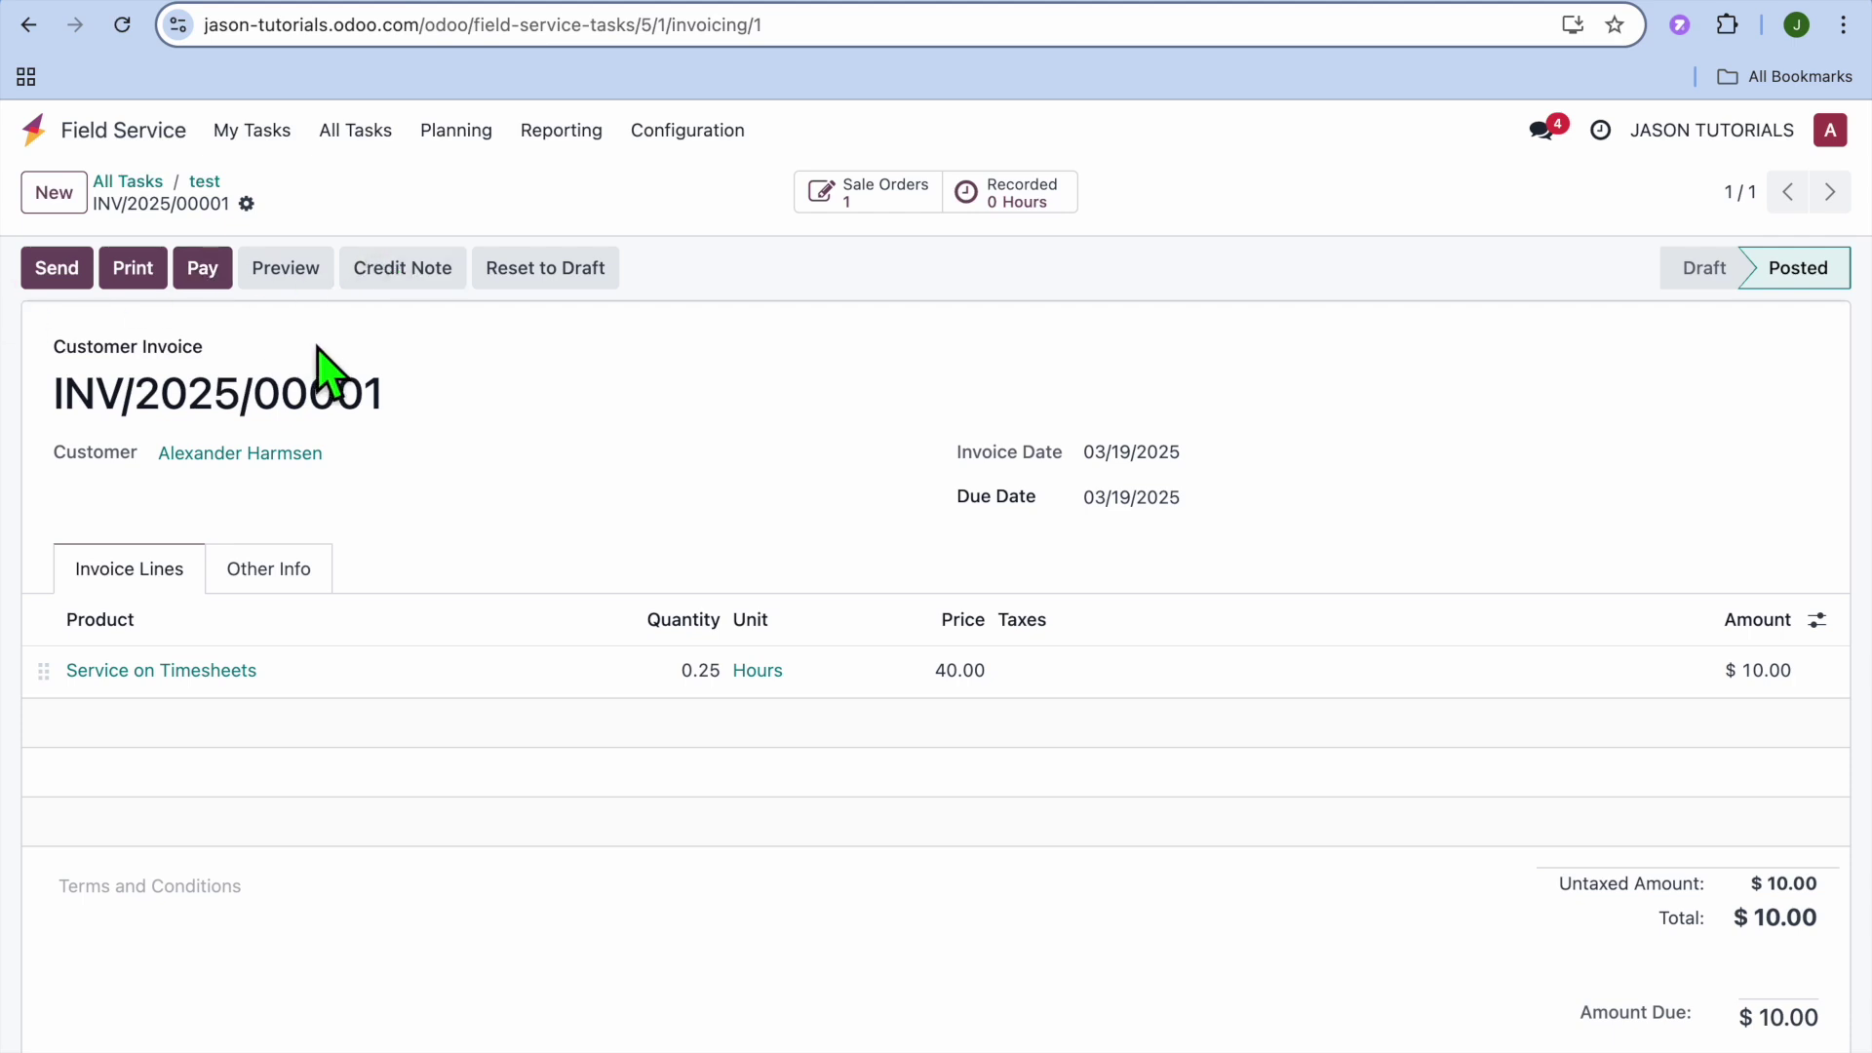
- Scroll down through posted invoice INV/2025/00001 to review it
scroll(325, 371, "down", 3)
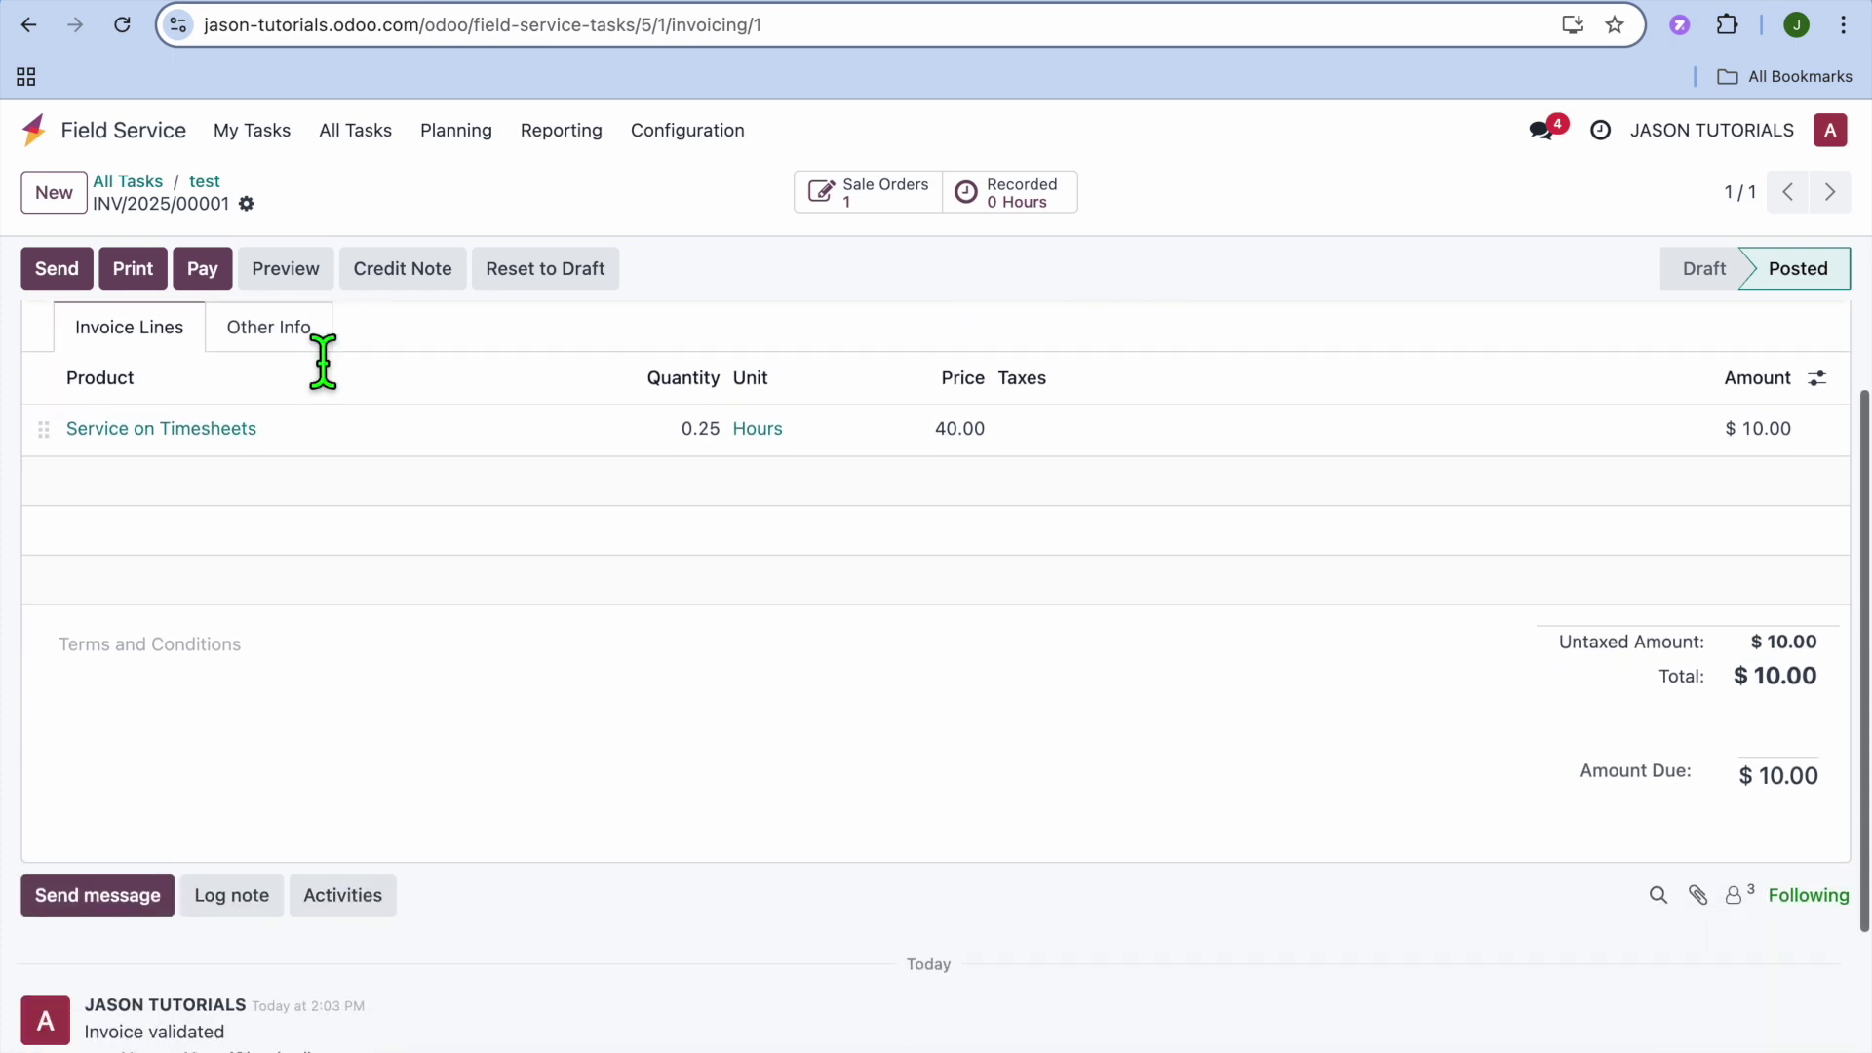
scroll(323, 361, "down", 1)
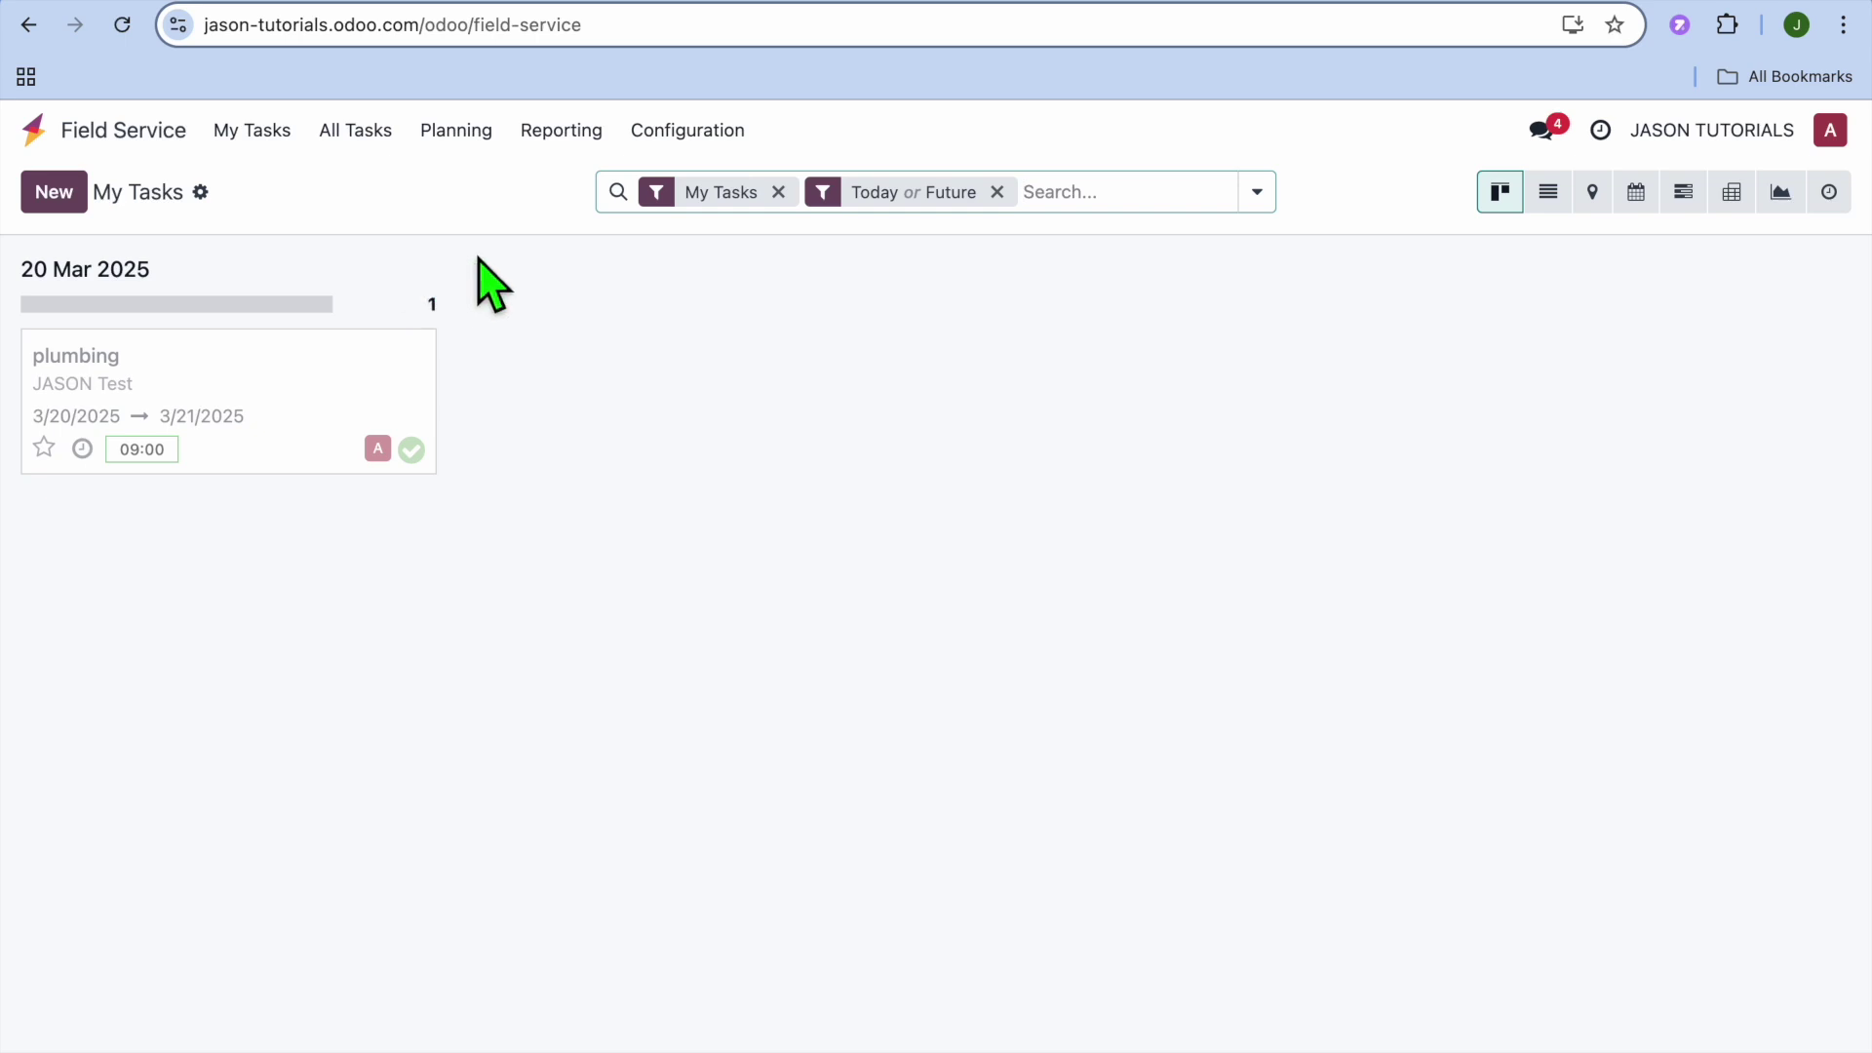
- Open Reporting > Tasks Analysis and read the bar counting 2 tasks for March 2025
left_click(563, 137)
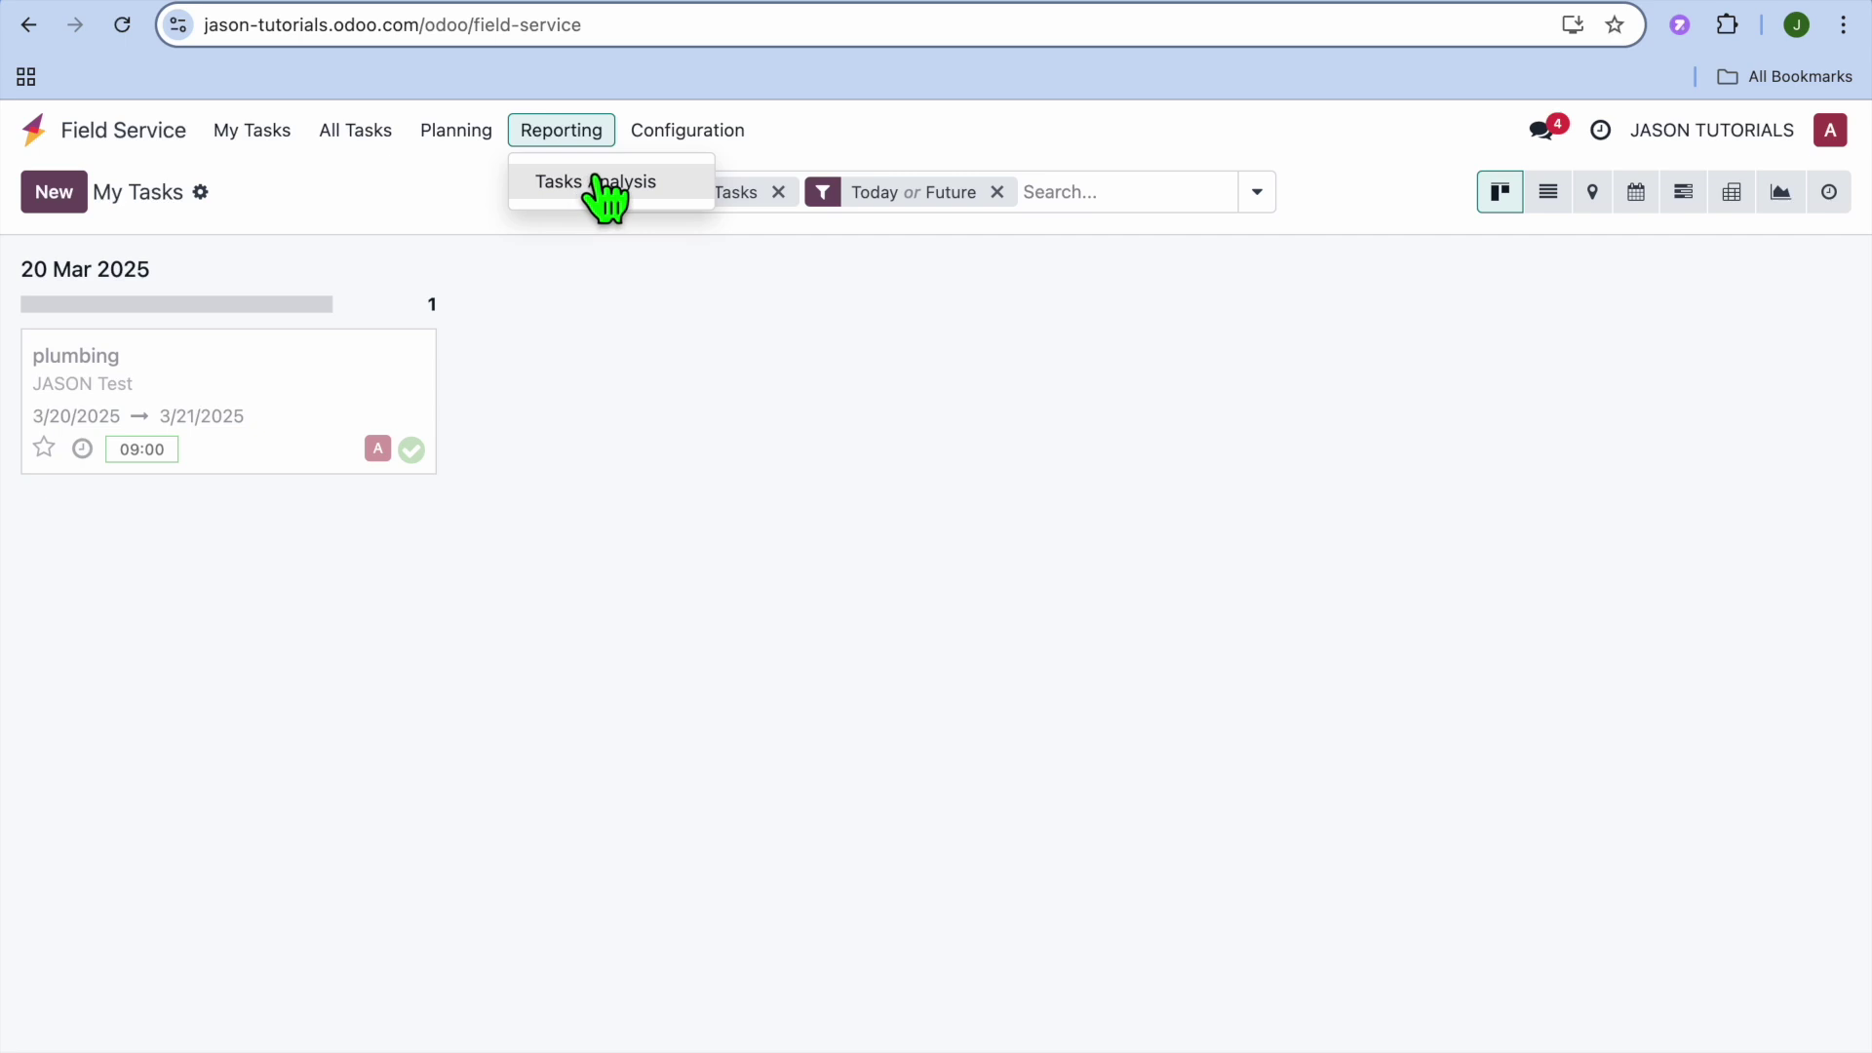
left_click(624, 184)
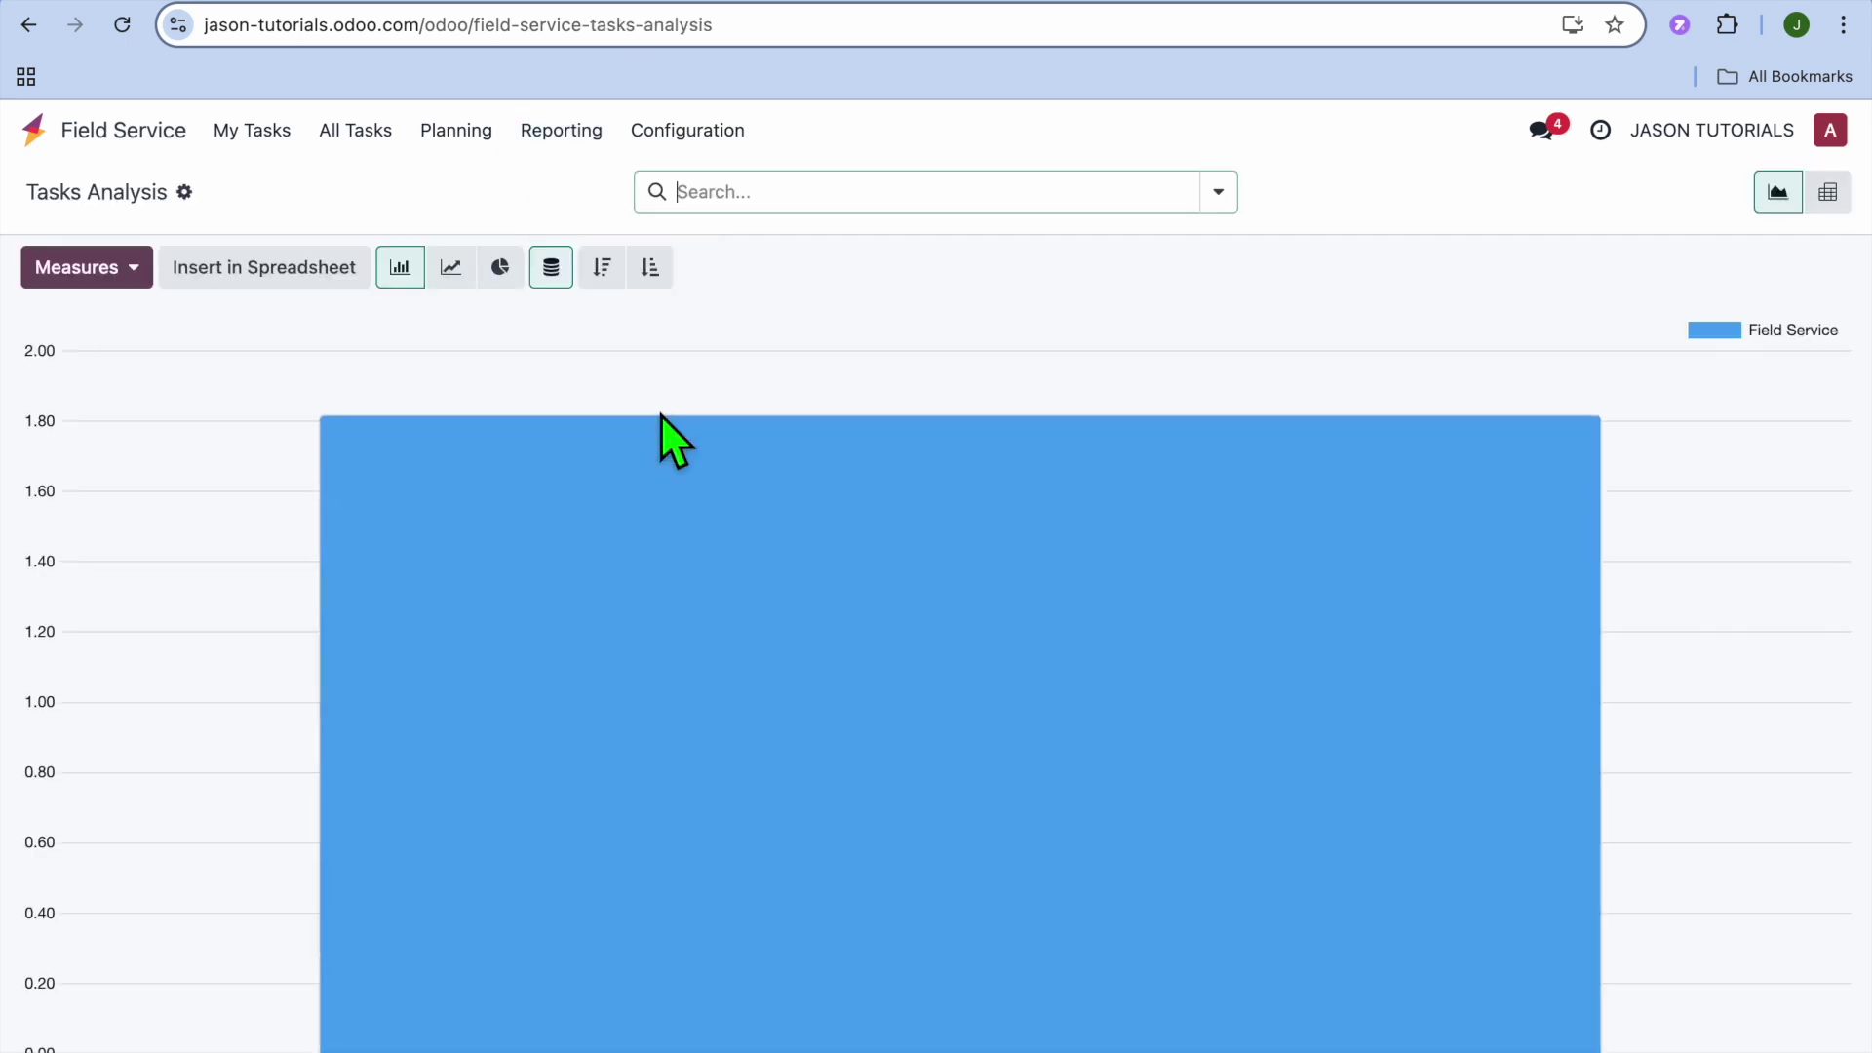
mouse_move(709, 394)
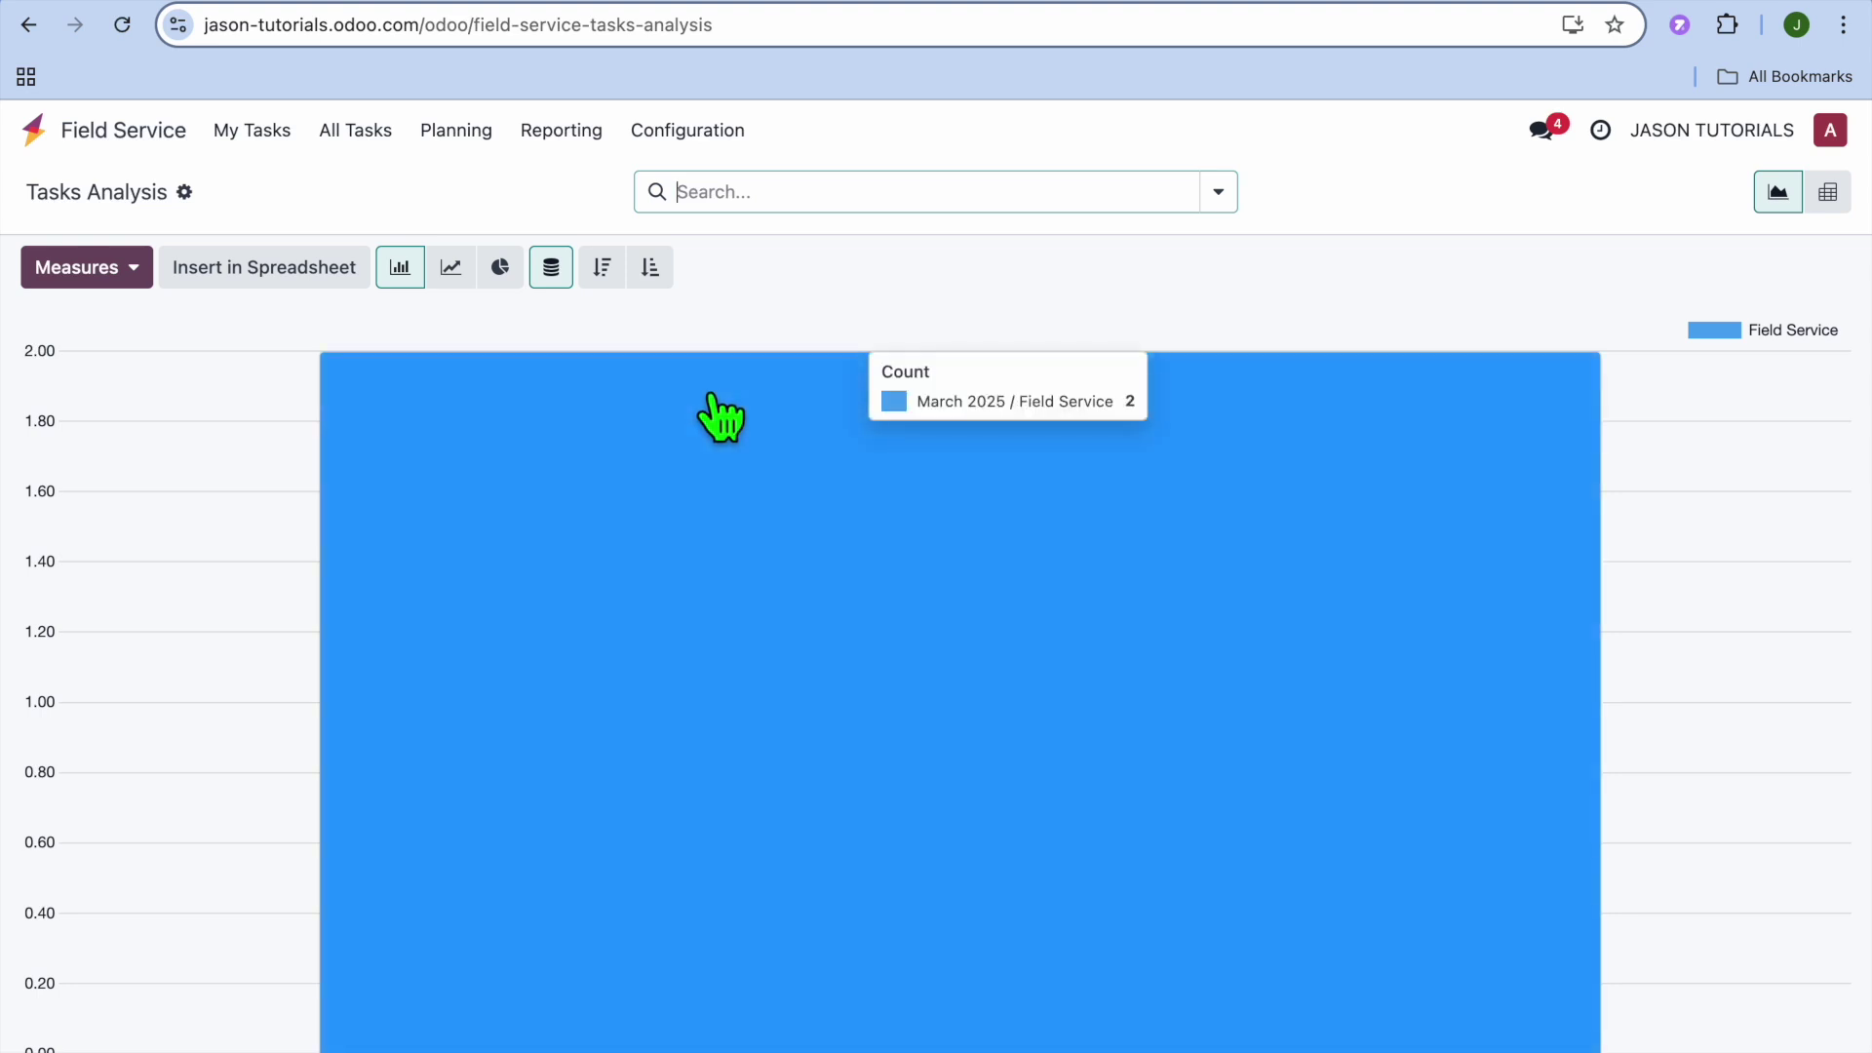